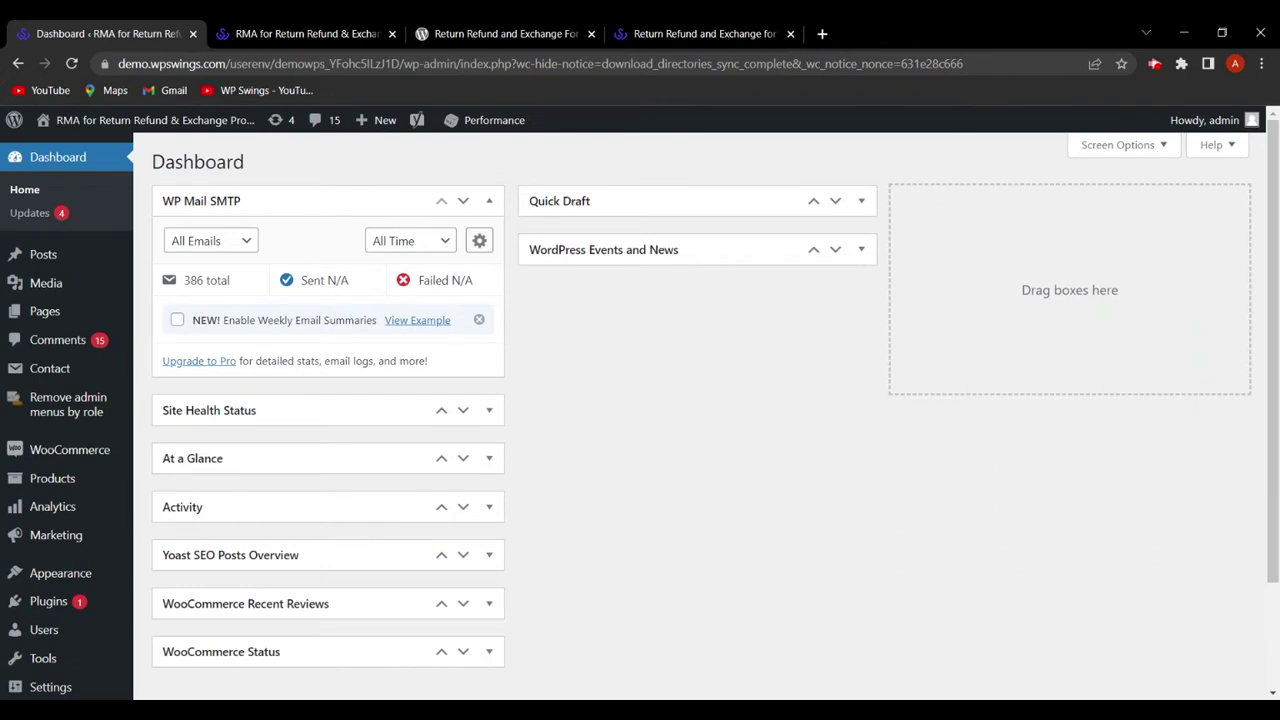
Search the plugin directory for "Return Refund and Exchange For WooCommerce", then install and activate the WP Swings plugin.
mouse_move(47, 610)
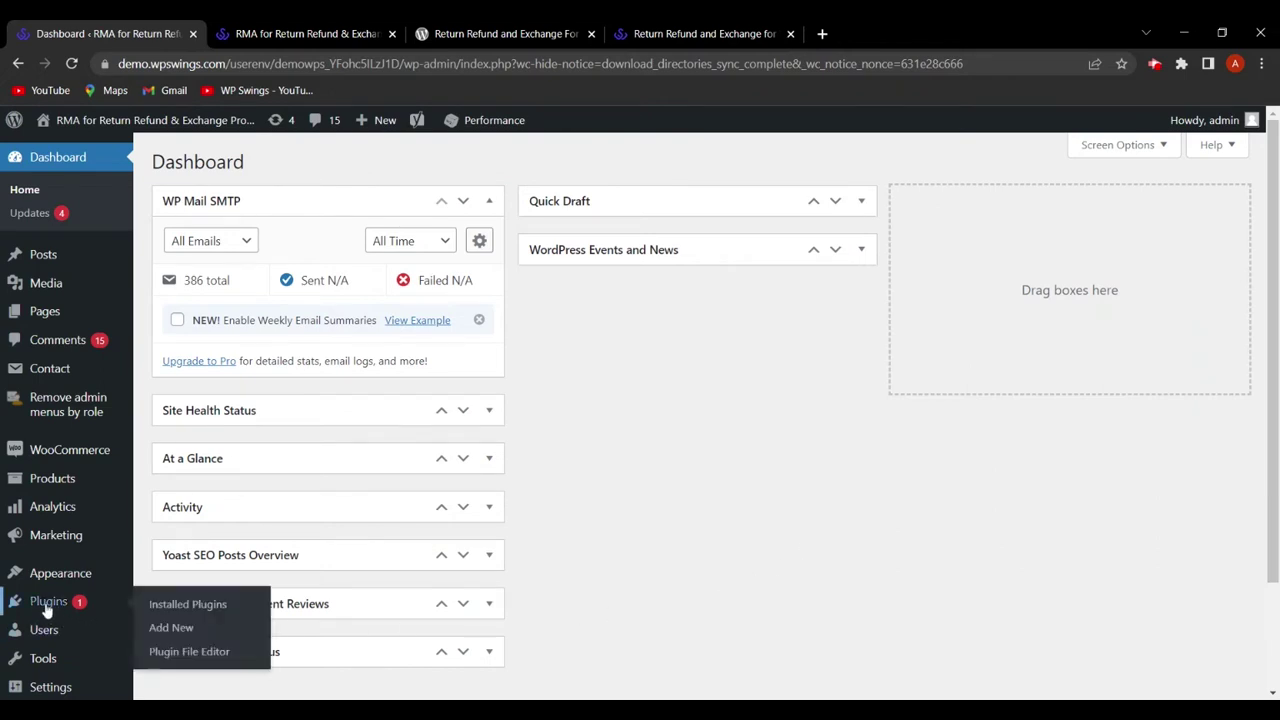
click(190, 627)
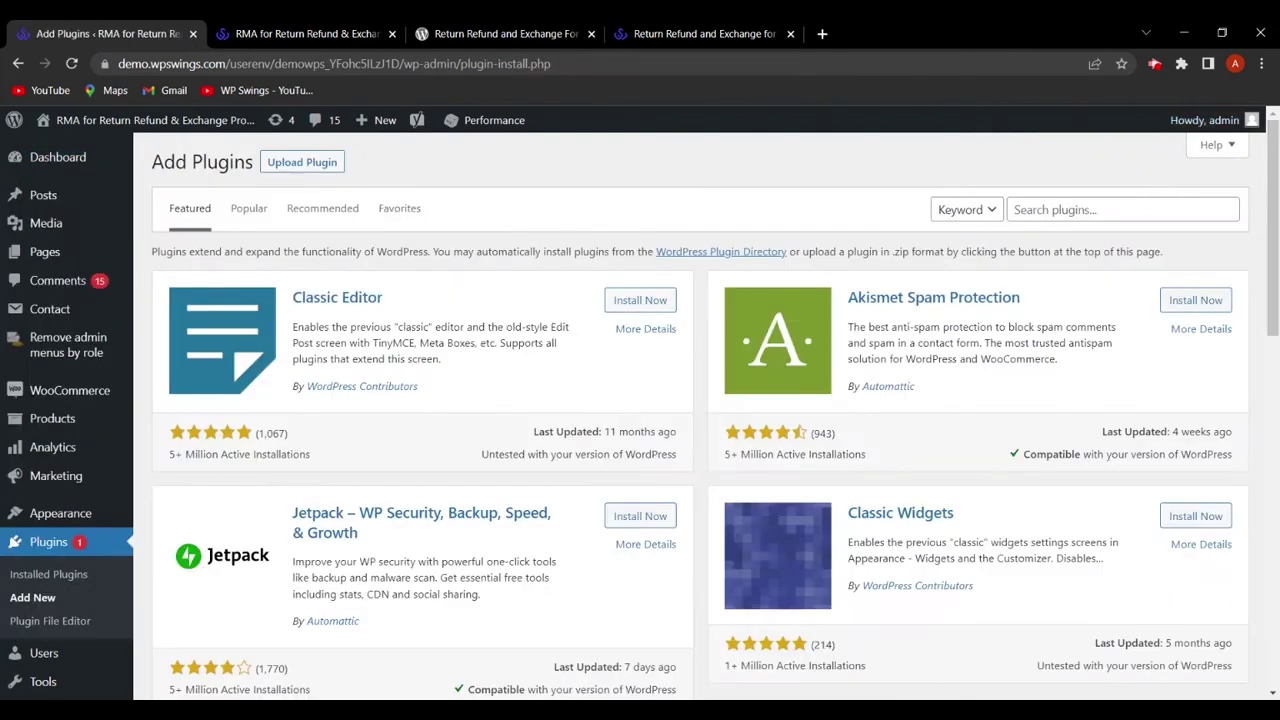
click(1120, 209)
key(ctrl+v)
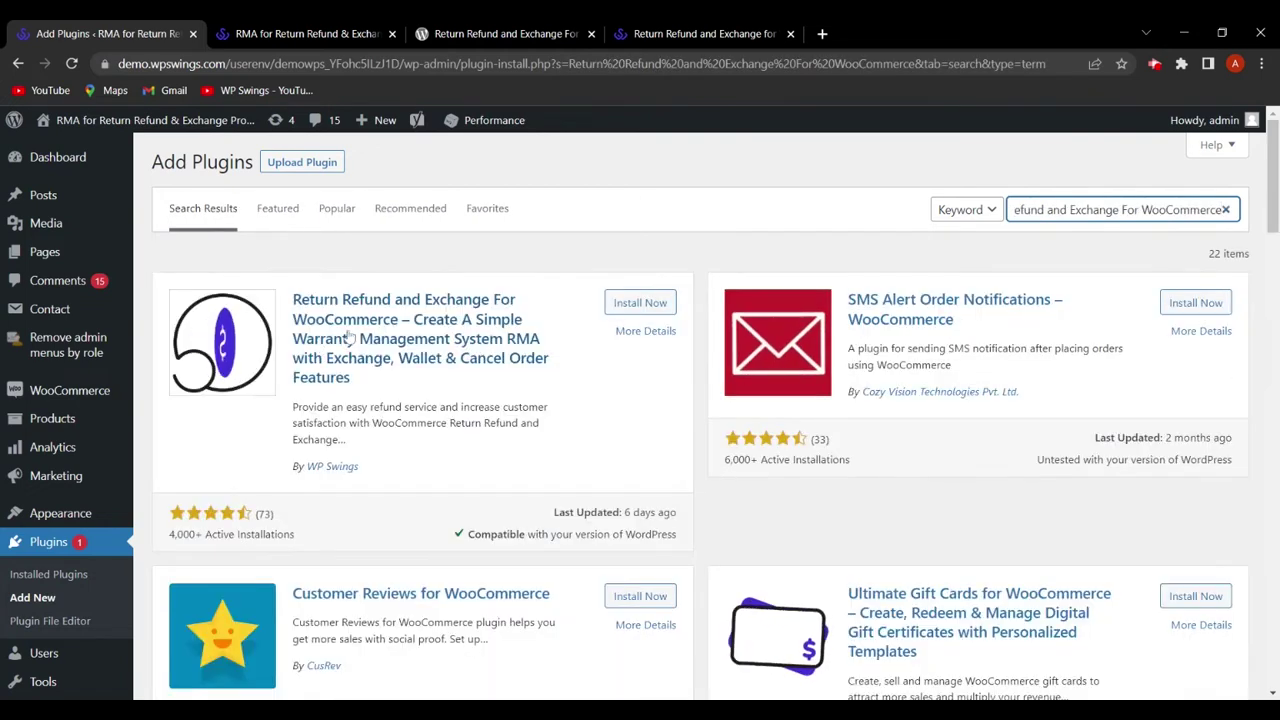
click(637, 303)
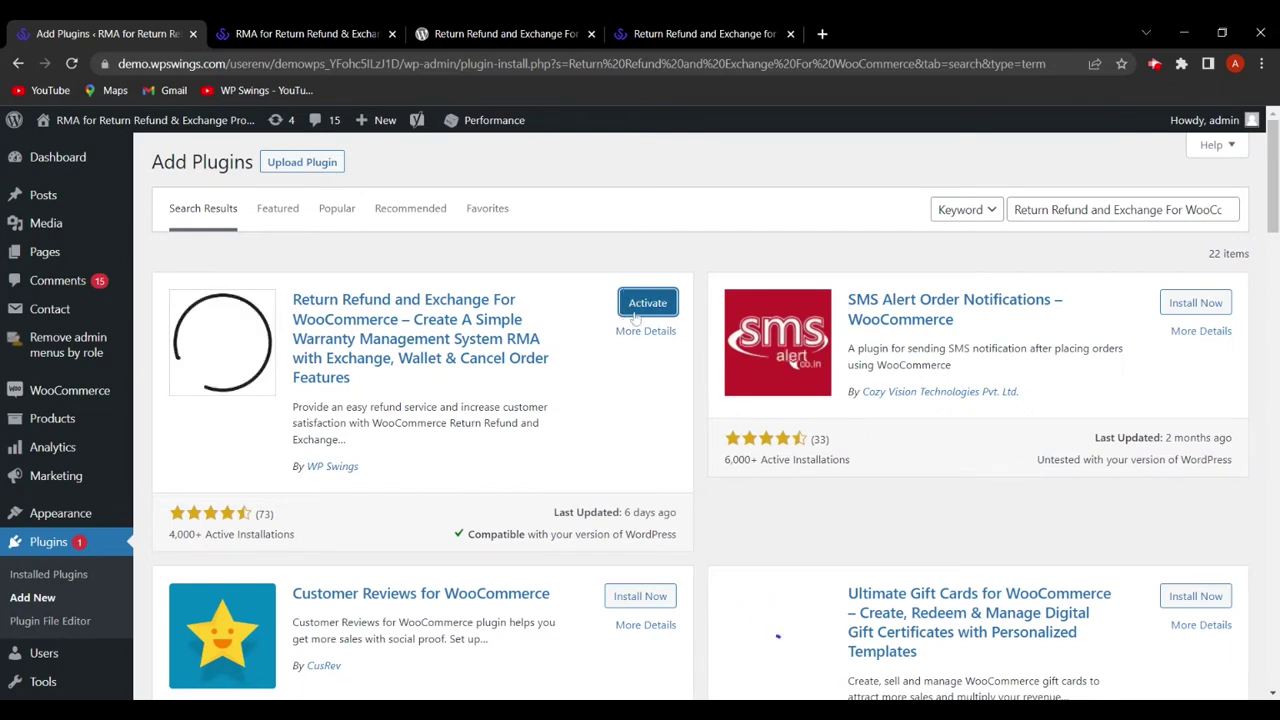
click(672, 301)
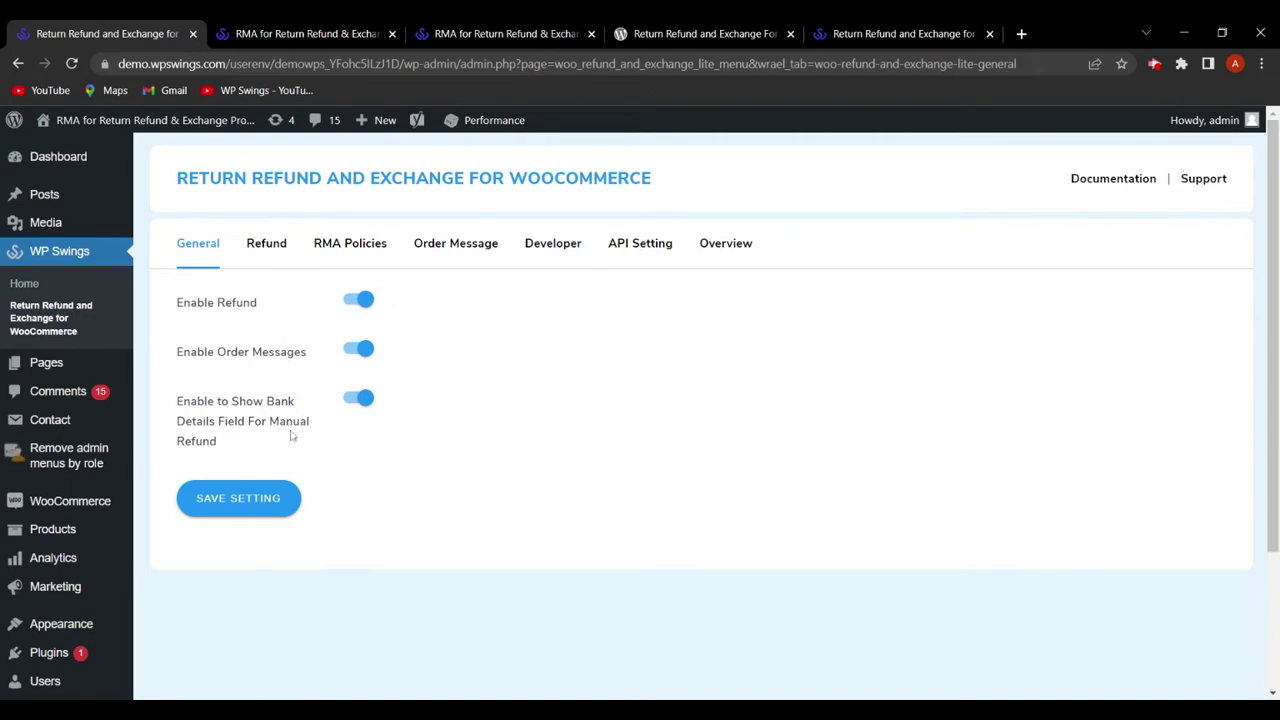
Turn off refunds and order messages in the plugin's general settings, save, and check the reloaded customer orders page.
click(343, 27)
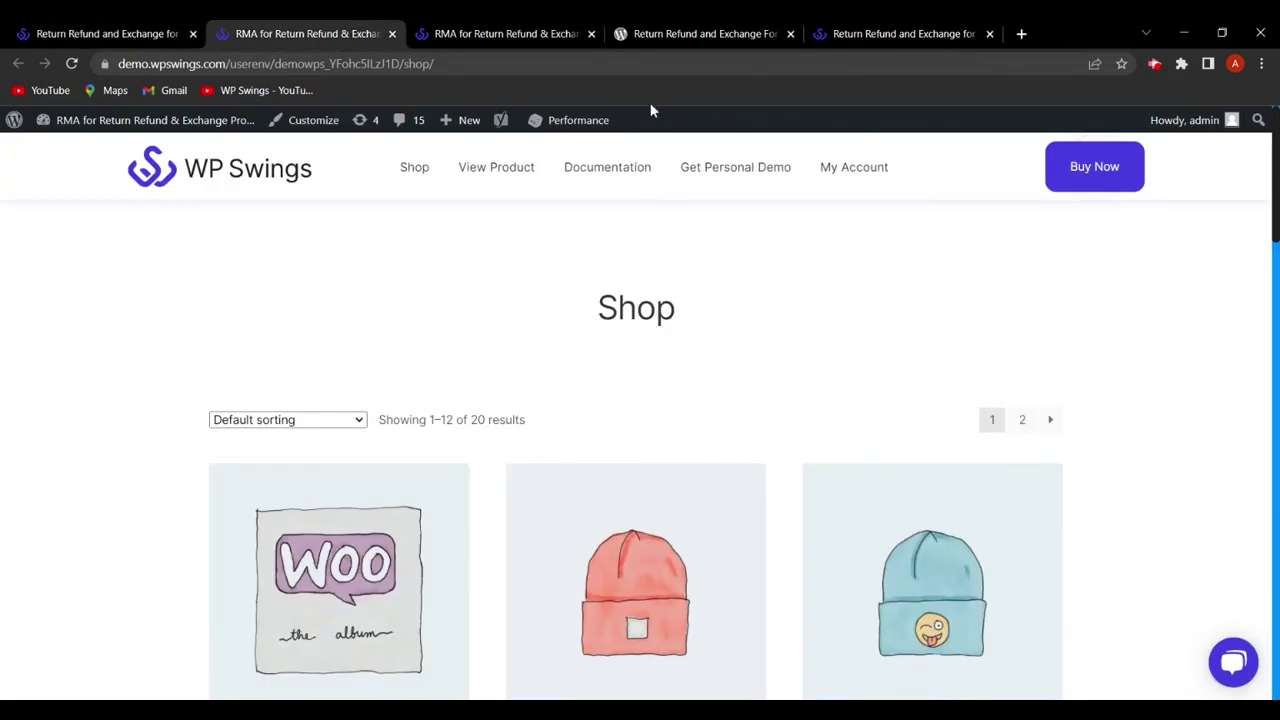
click(523, 31)
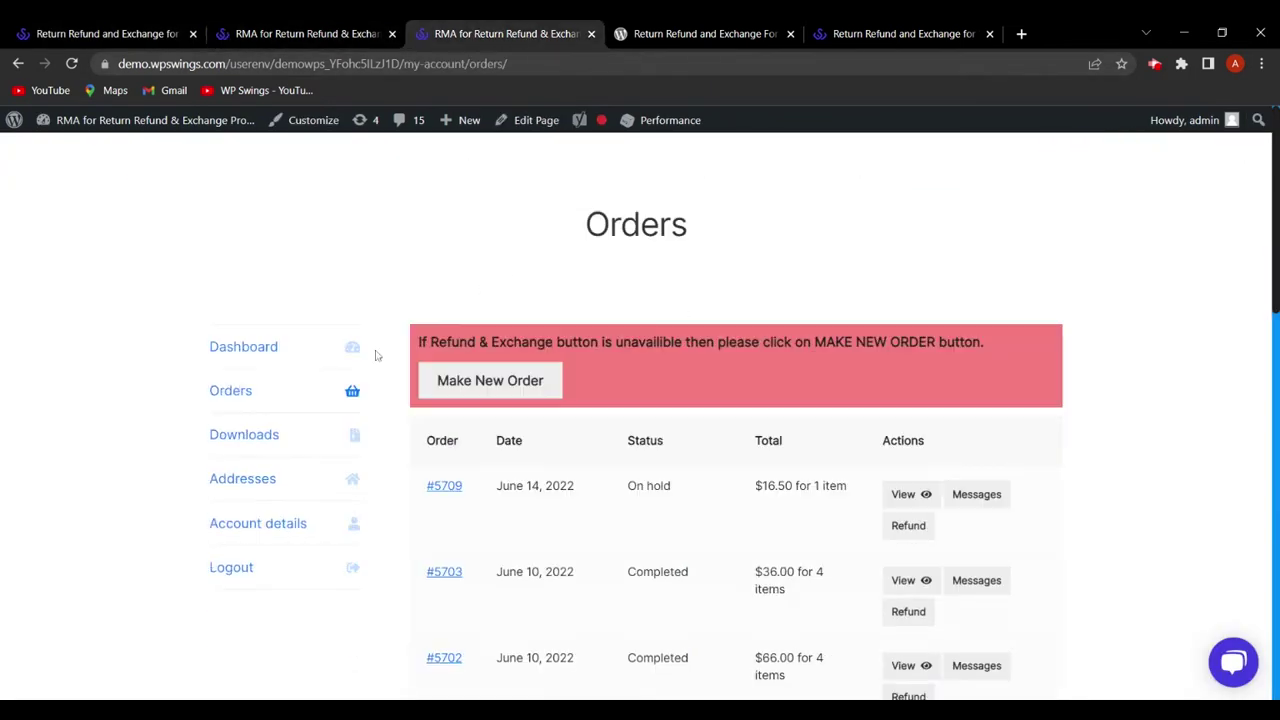
scroll(850, 478, down, 1)
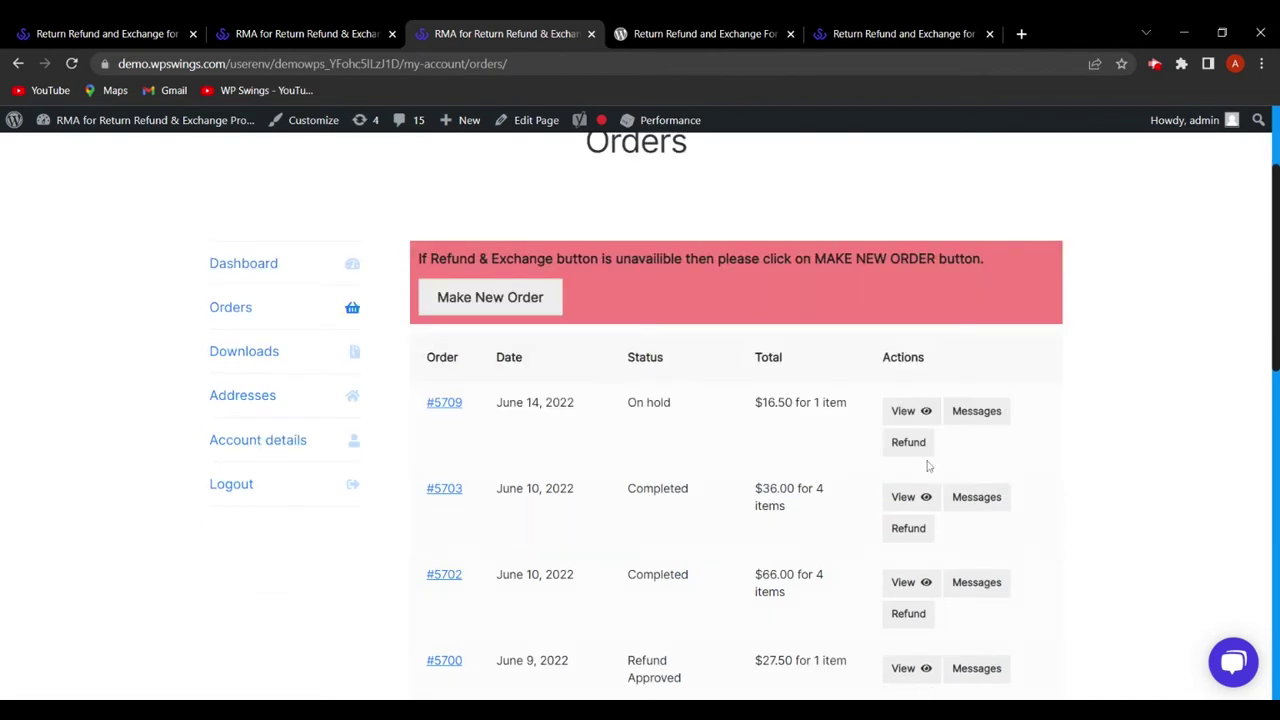
click(130, 31)
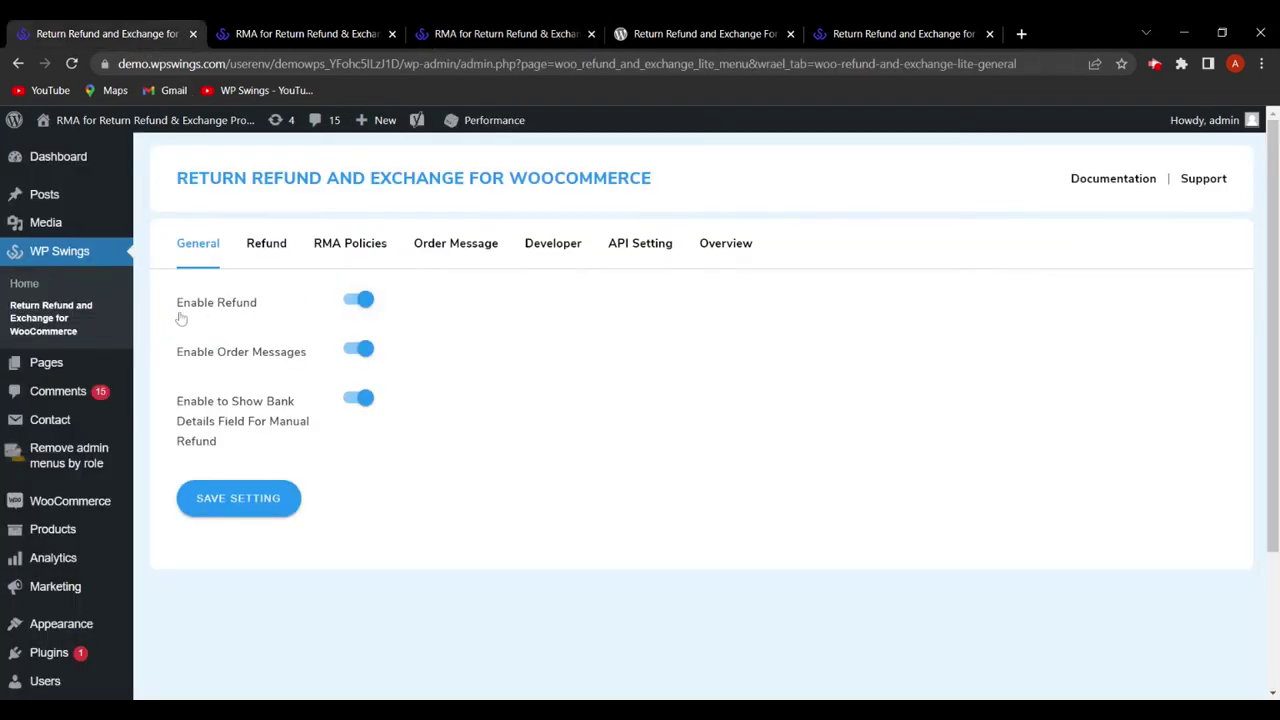
click(357, 302)
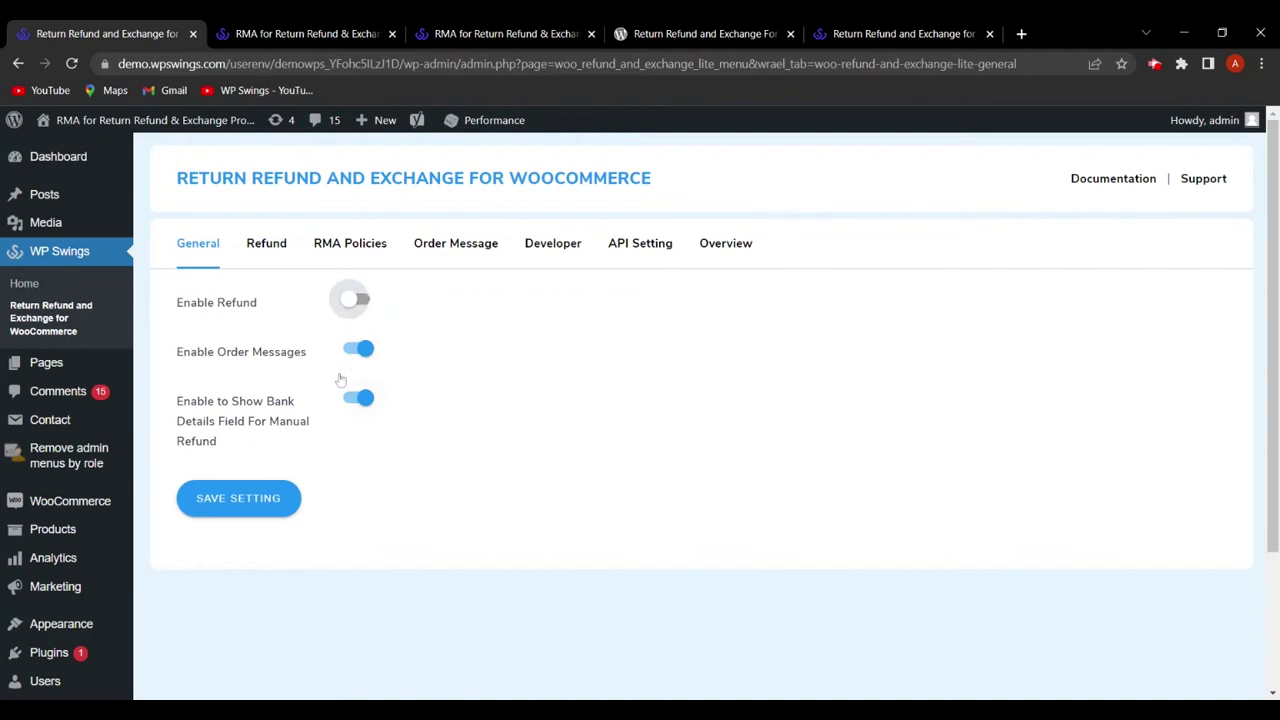
click(515, 33)
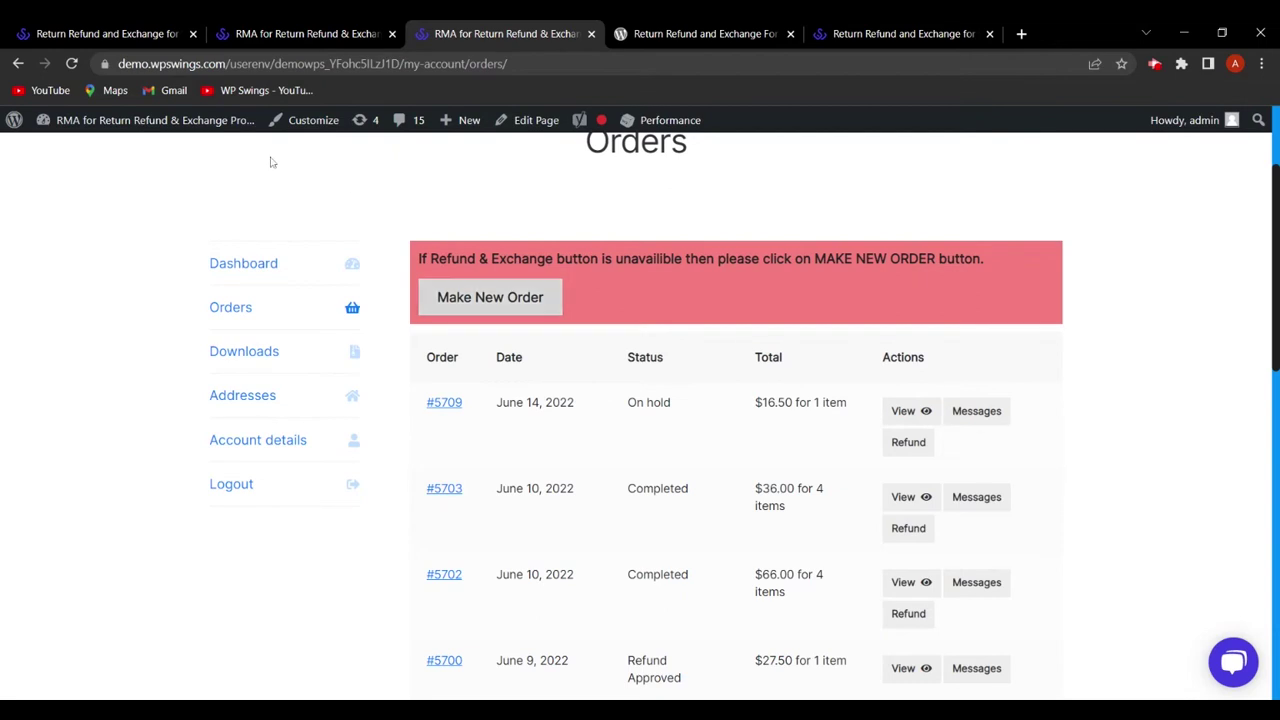
click(113, 30)
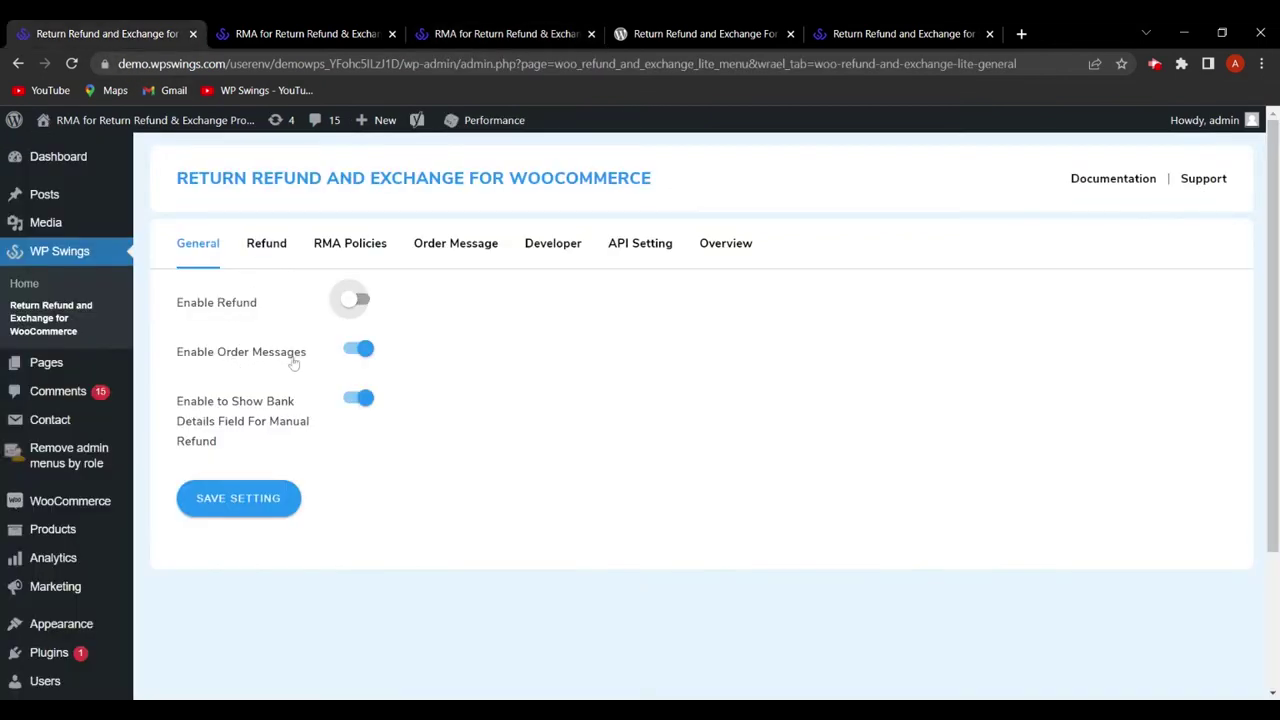
click(357, 350)
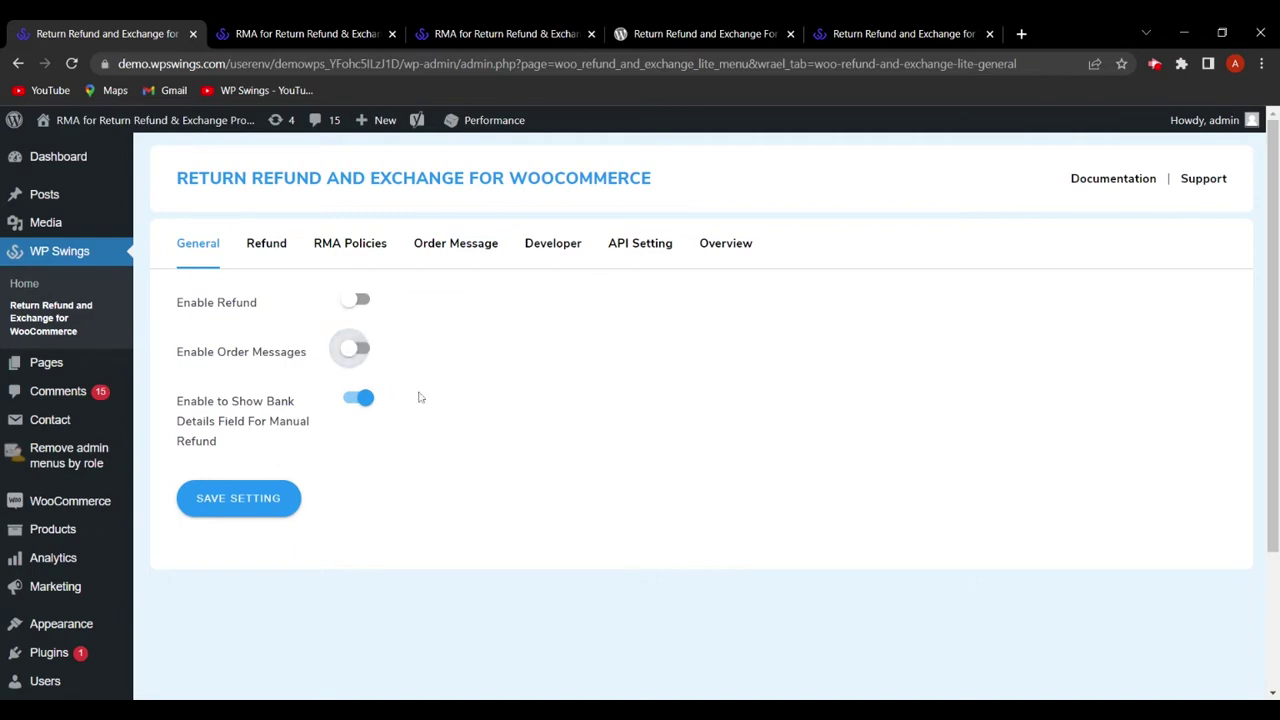
click(259, 508)
click(500, 35)
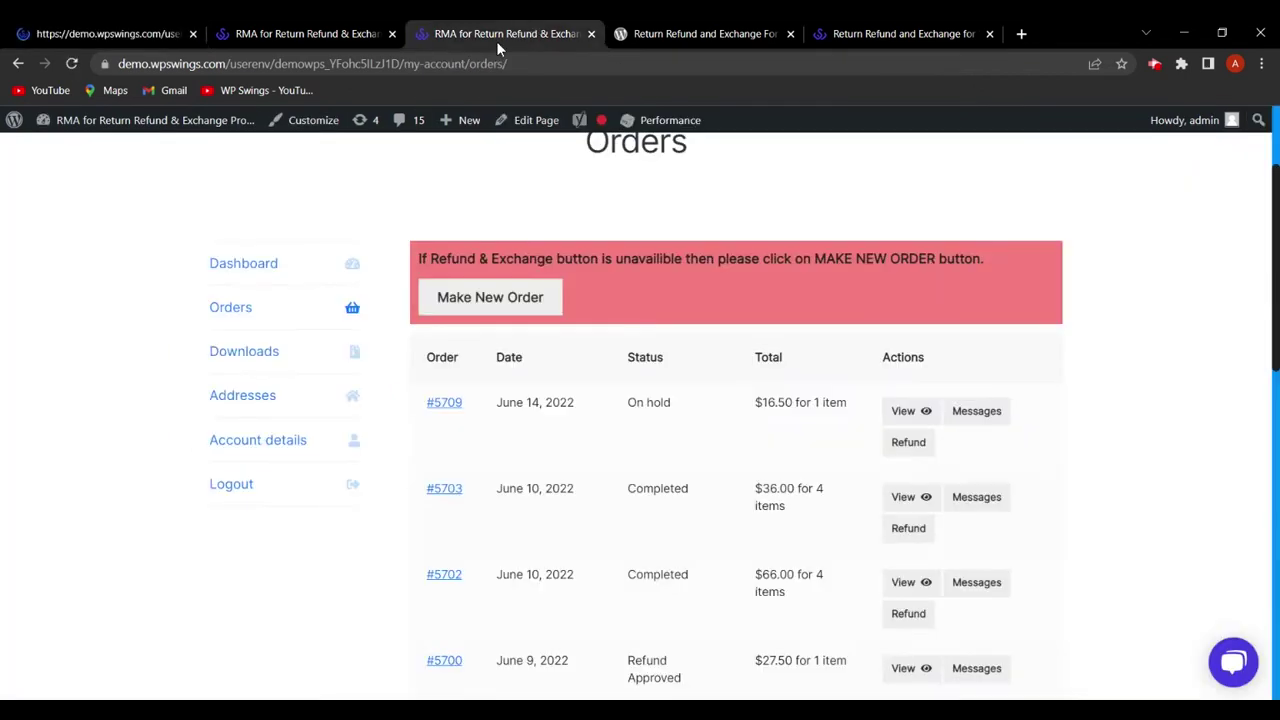
click(71, 64)
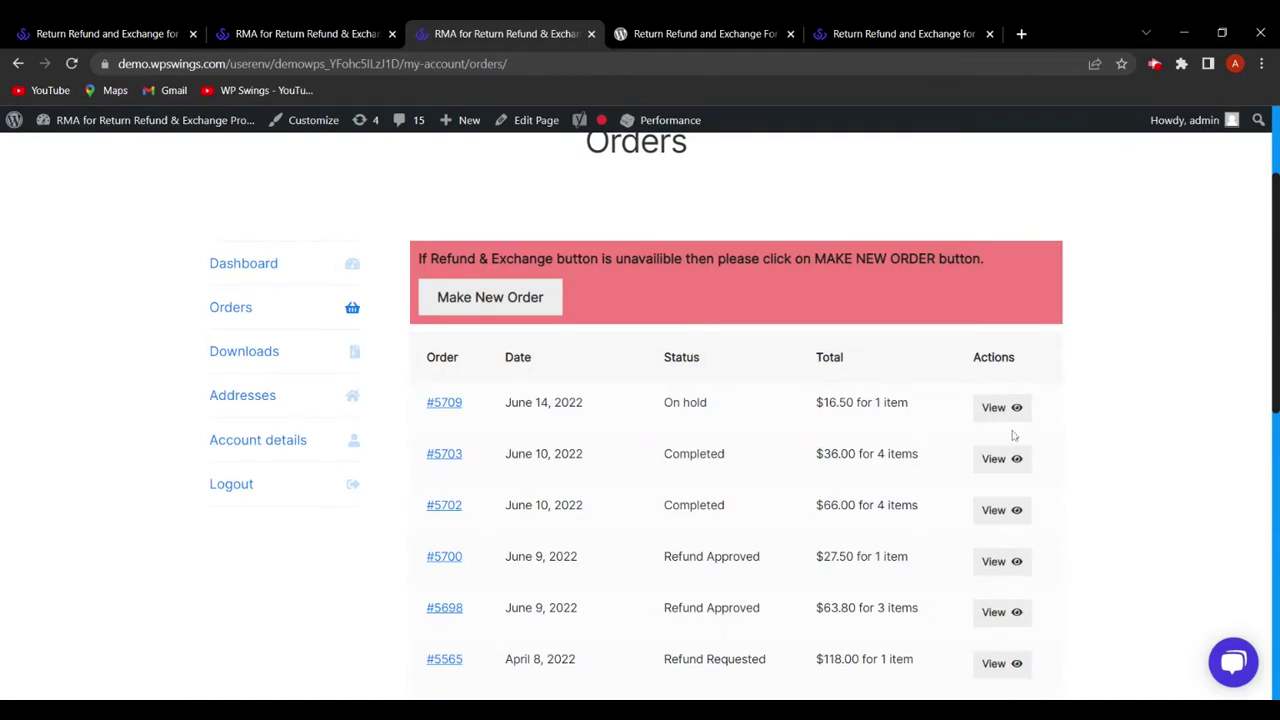
Turn refunds and order messages back on in the plugin's general settings, save, and reload the customer orders page.
click(148, 33)
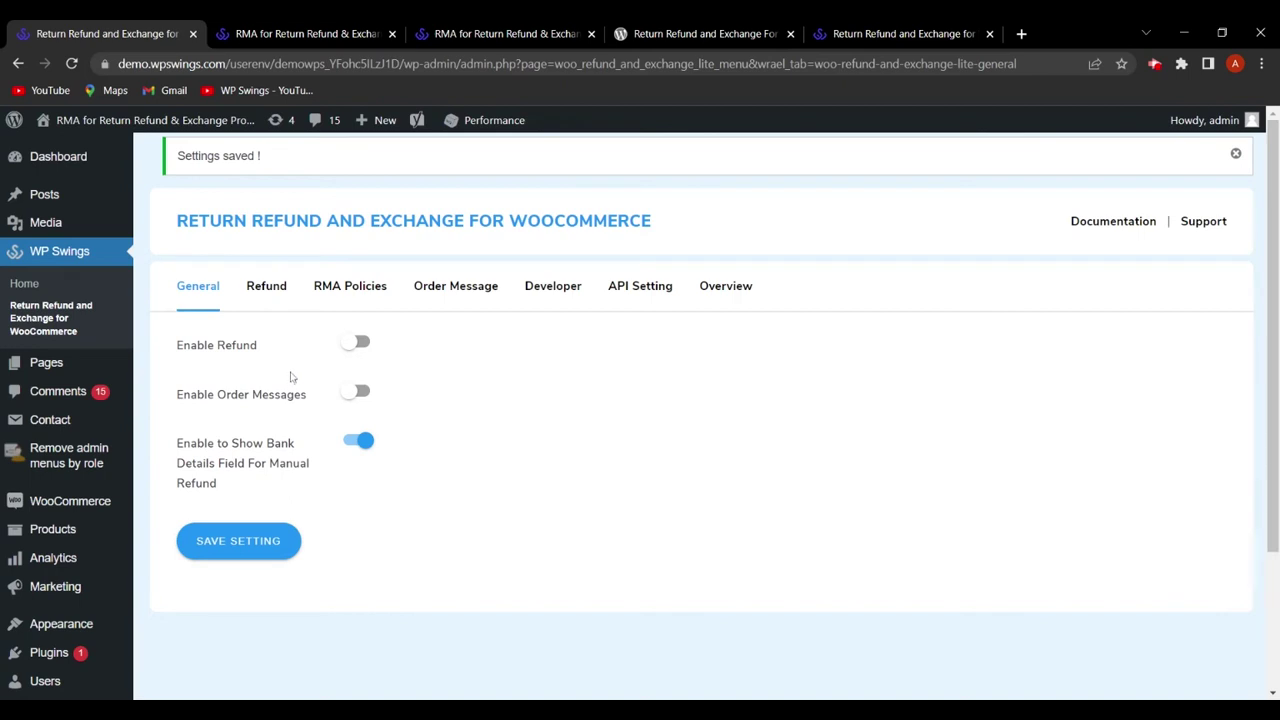
click(361, 344)
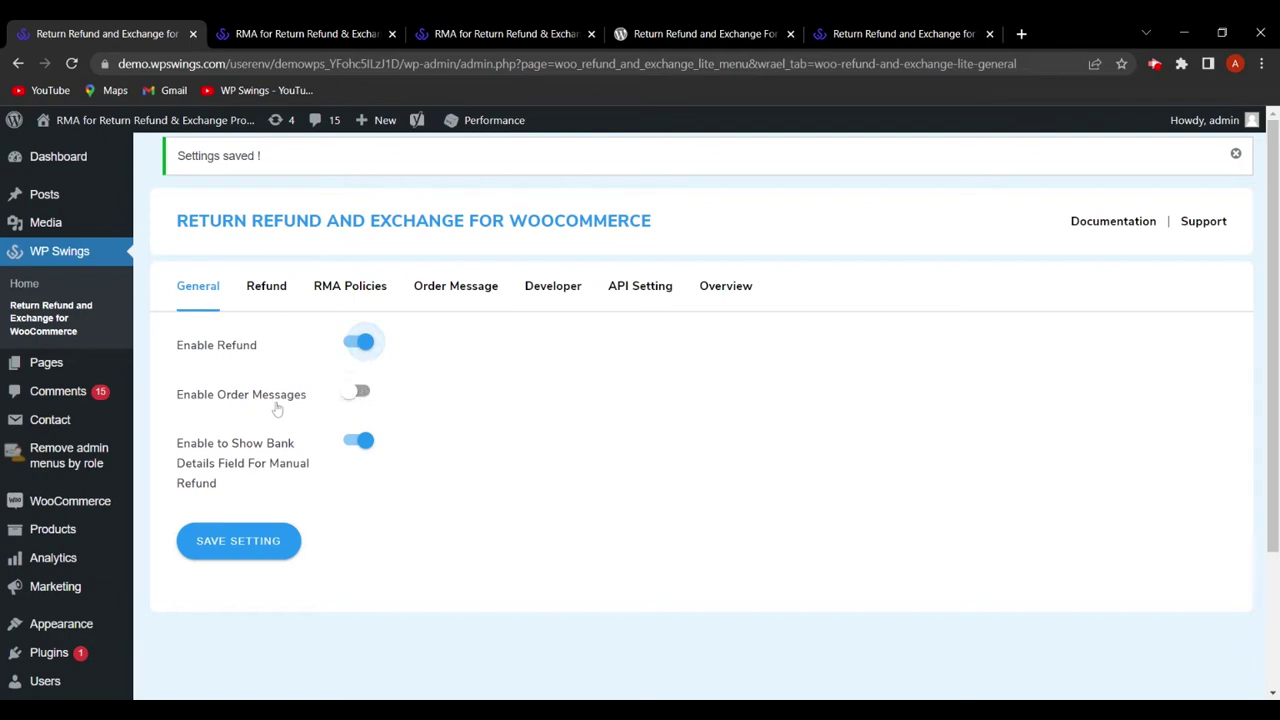
click(359, 395)
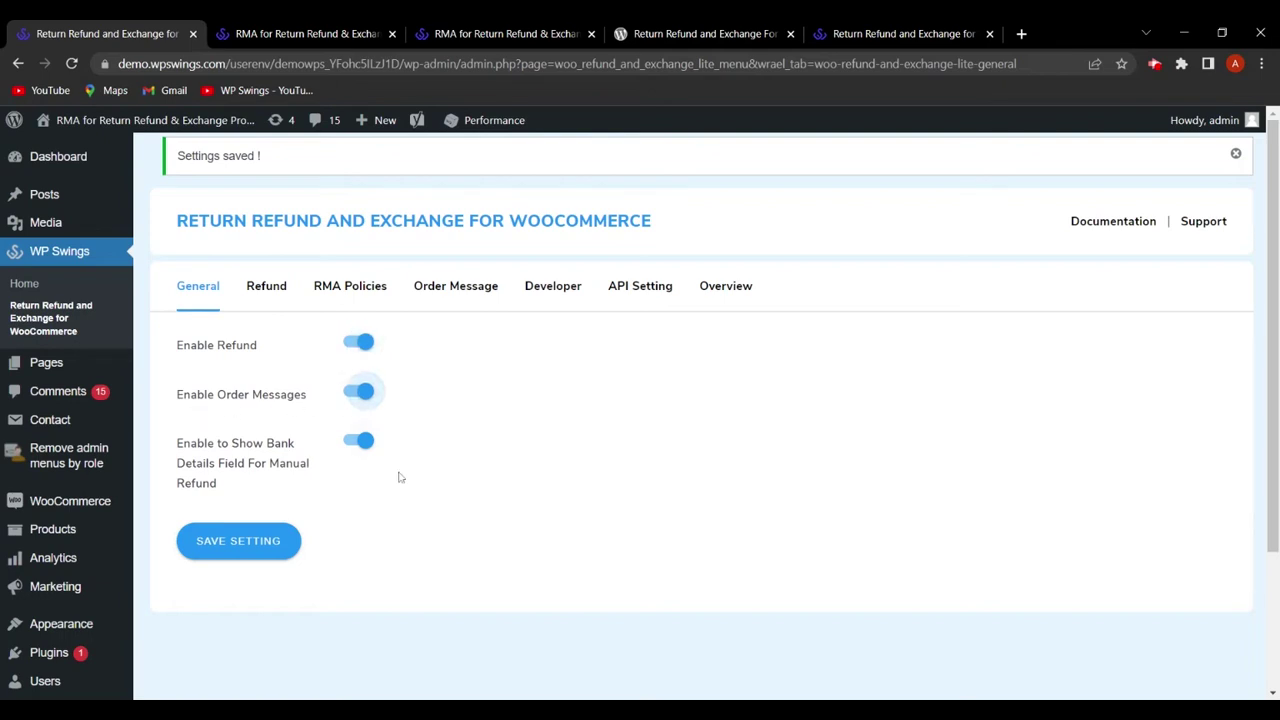
click(279, 538)
click(505, 33)
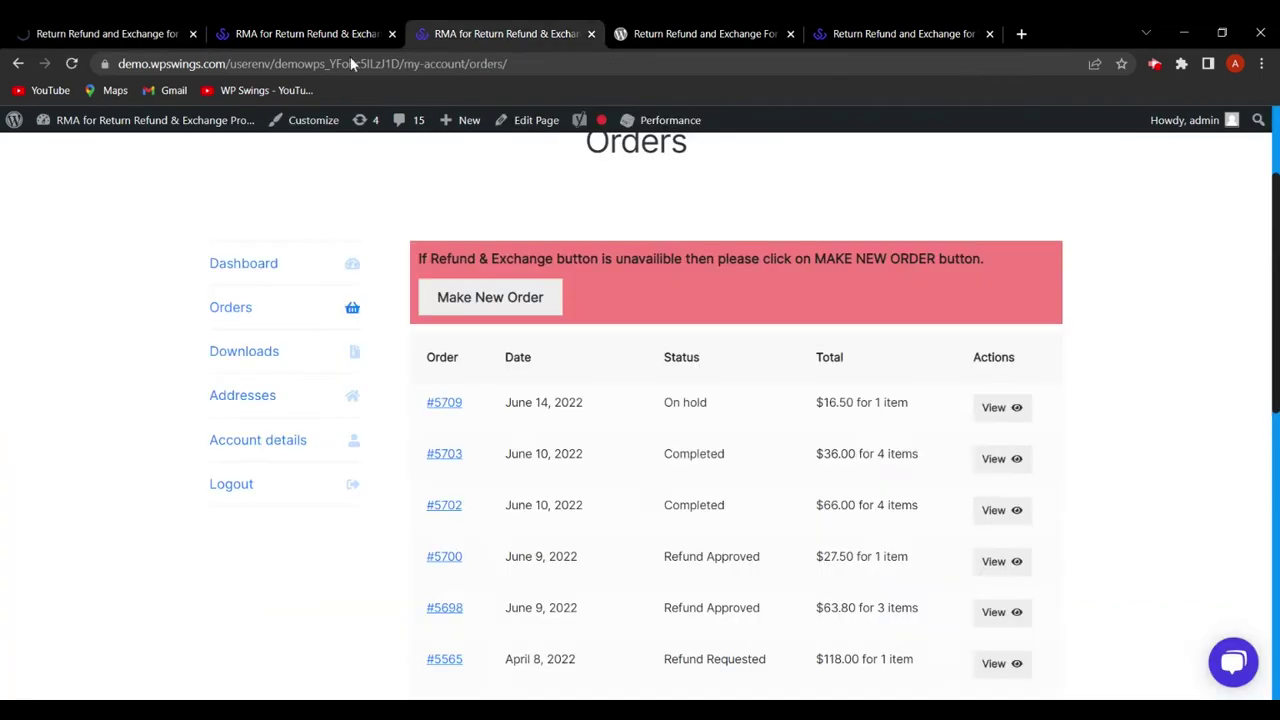
click(75, 66)
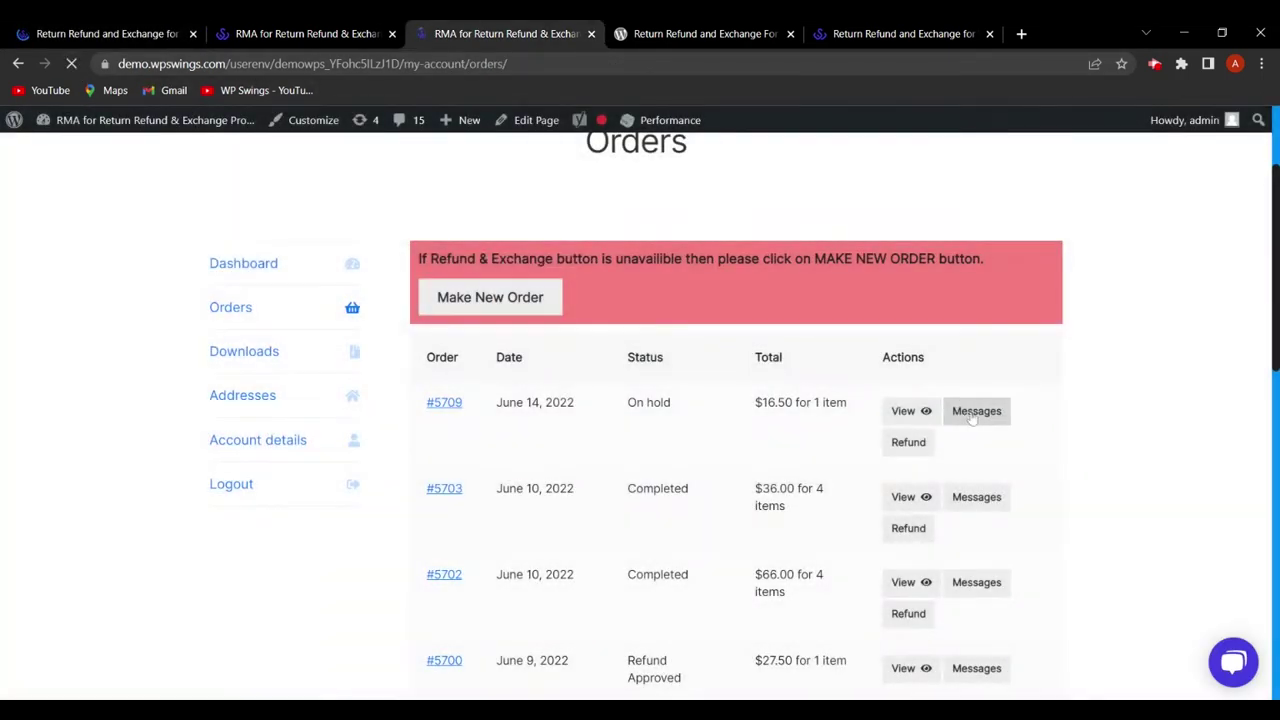
Open the refund request form for the newest order in the customer's orders list.
key(ctrl+1)
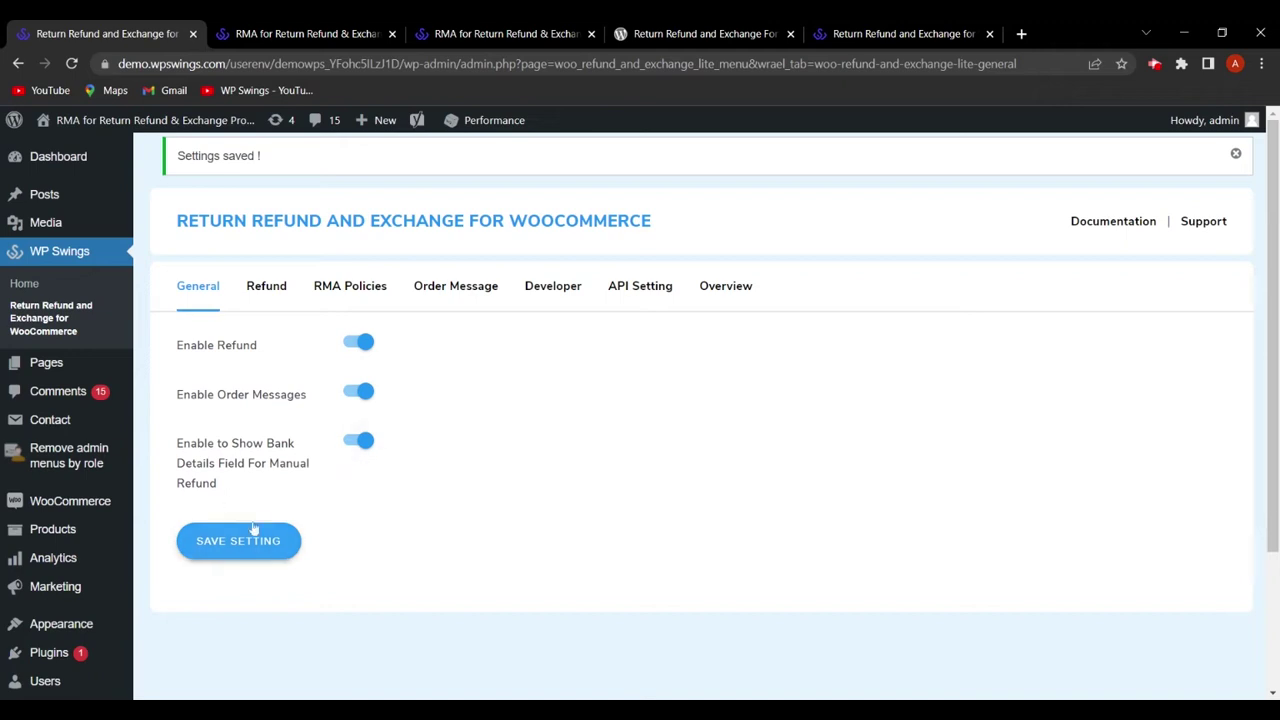
click(480, 33)
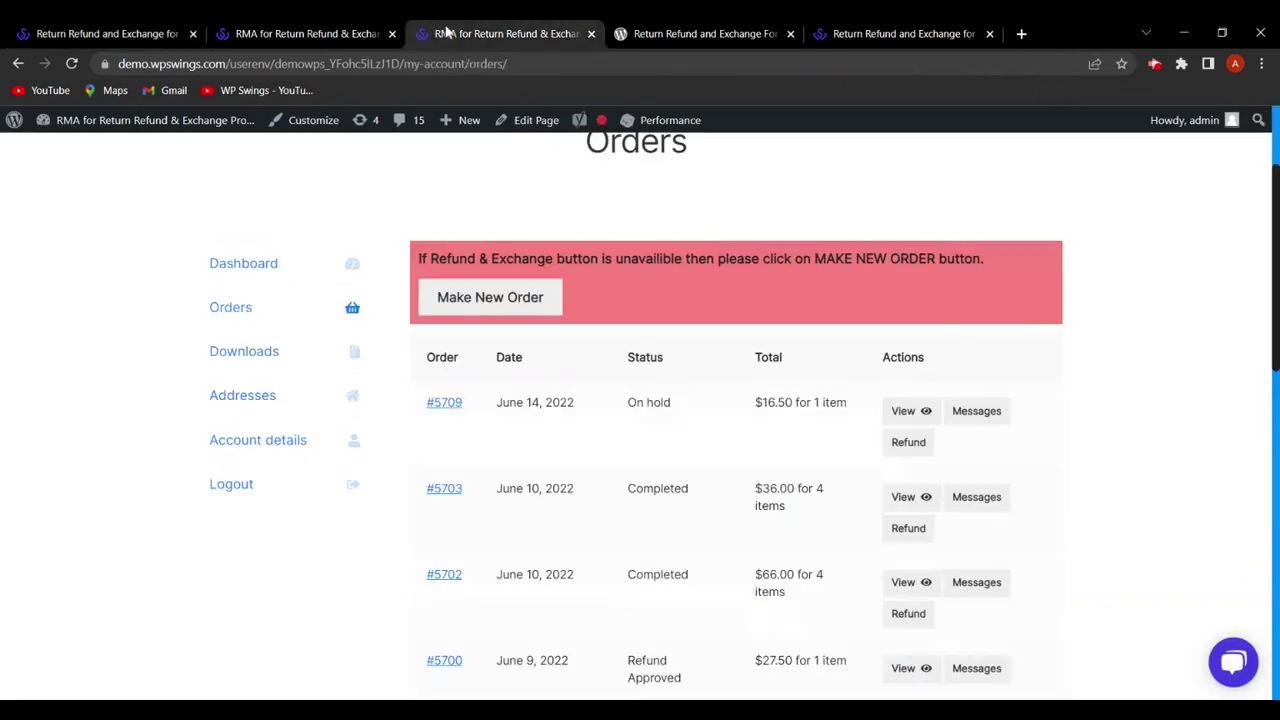
click(905, 445)
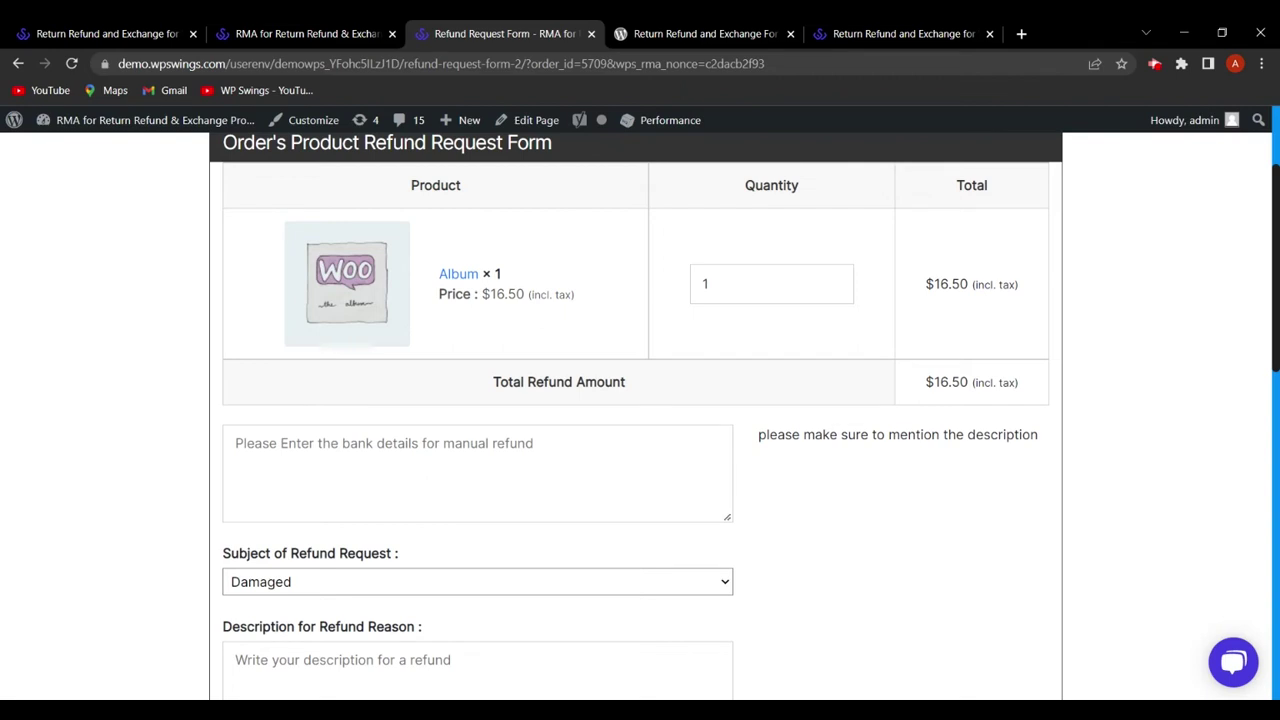
Turn off the bank details field for manual refunds, save the settings, and check the reloaded refund request form.
key(ctrl+1)
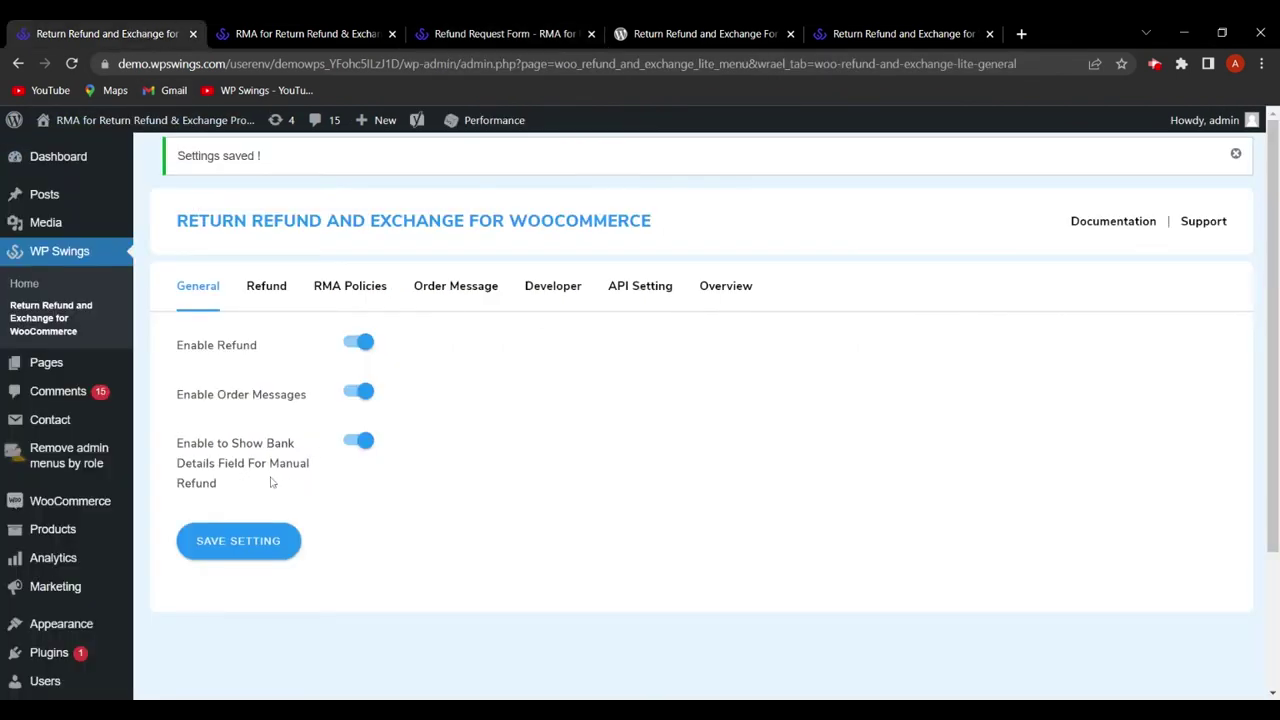
click(362, 440)
click(257, 551)
click(458, 33)
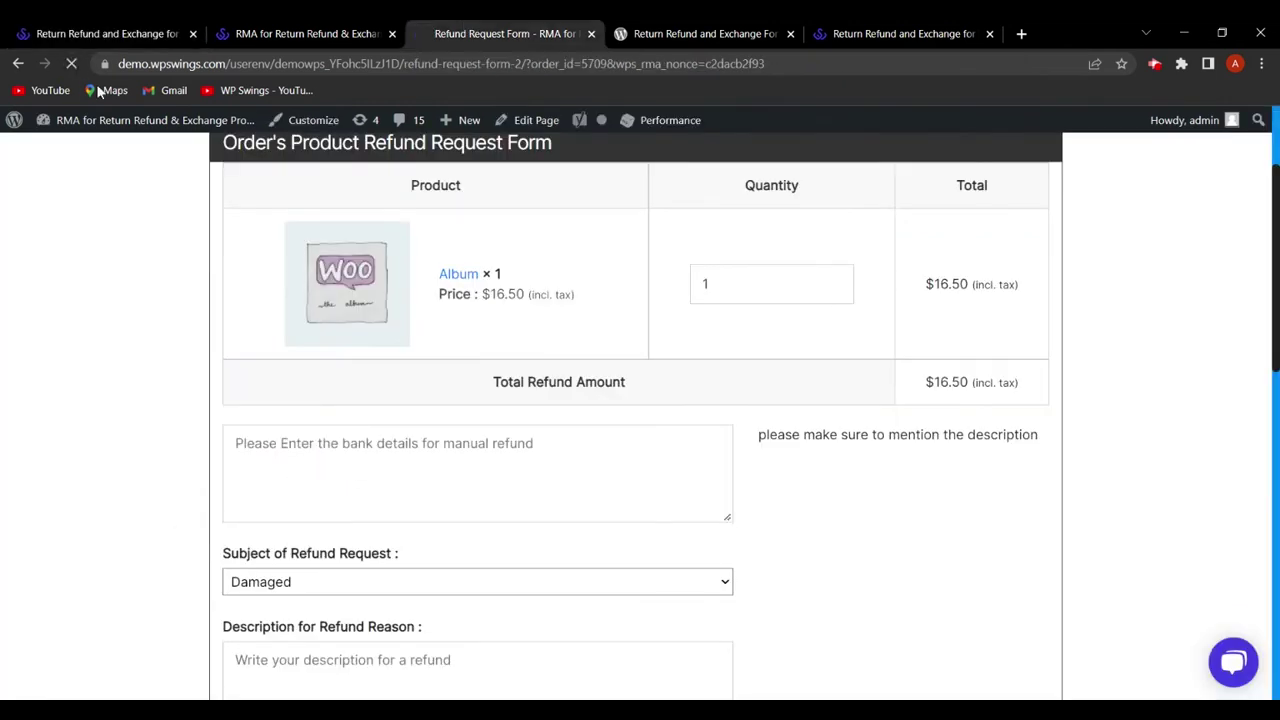
scroll(700, 477, down, 1)
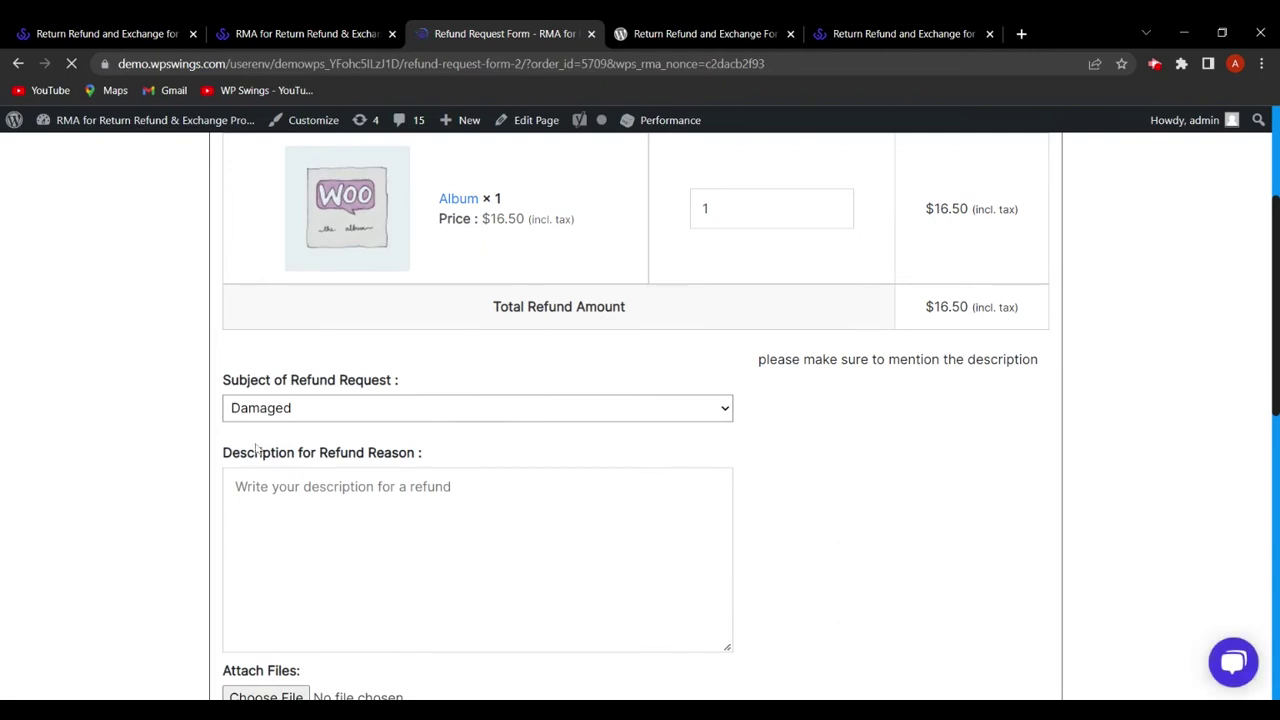
Turn the bank details field for manual refunds back on and save the general settings.
click(157, 33)
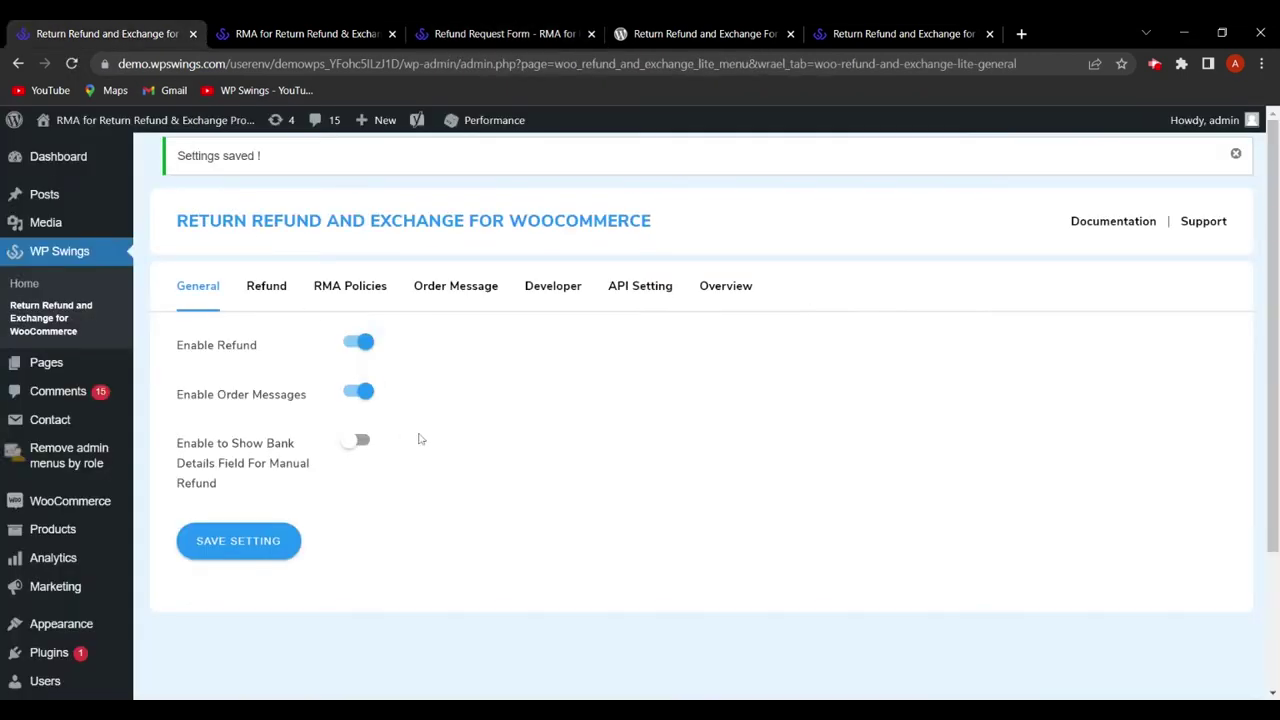
click(360, 440)
click(279, 543)
In the plugin's refund settings, select Order Page, Order View Page and Thank You Page as the pages that hide the refund button.
click(278, 288)
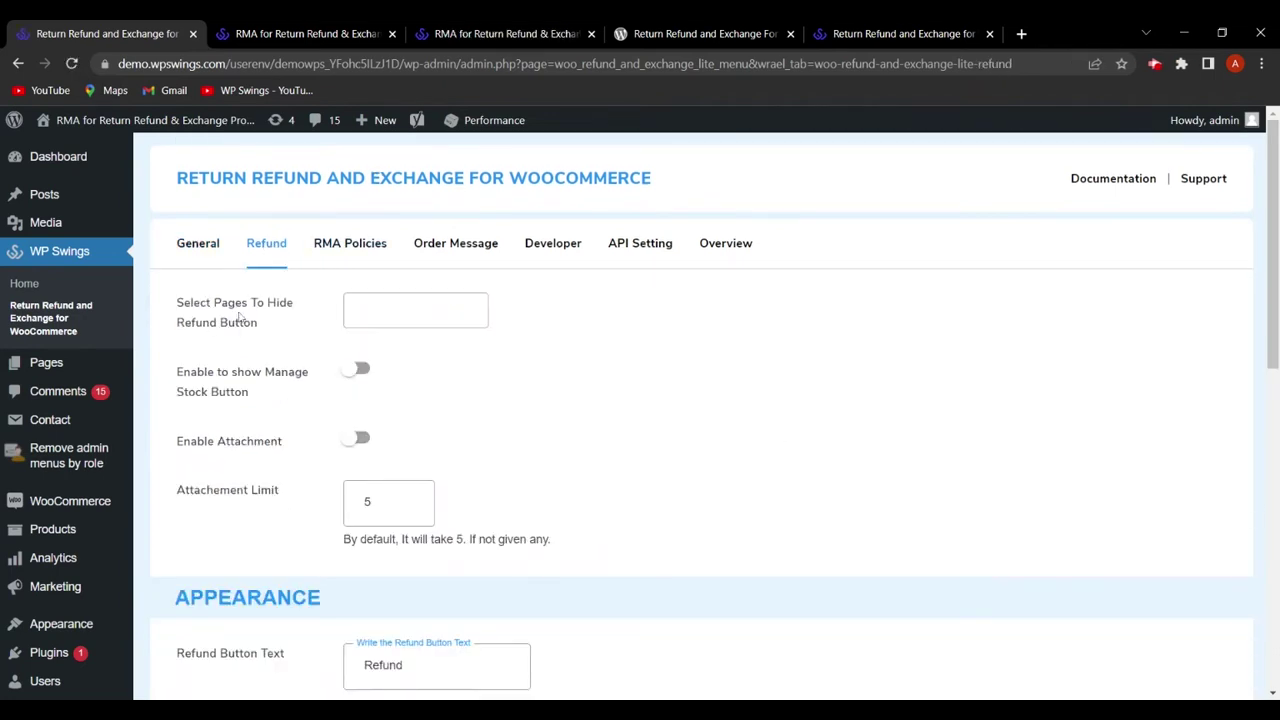
click(355, 314)
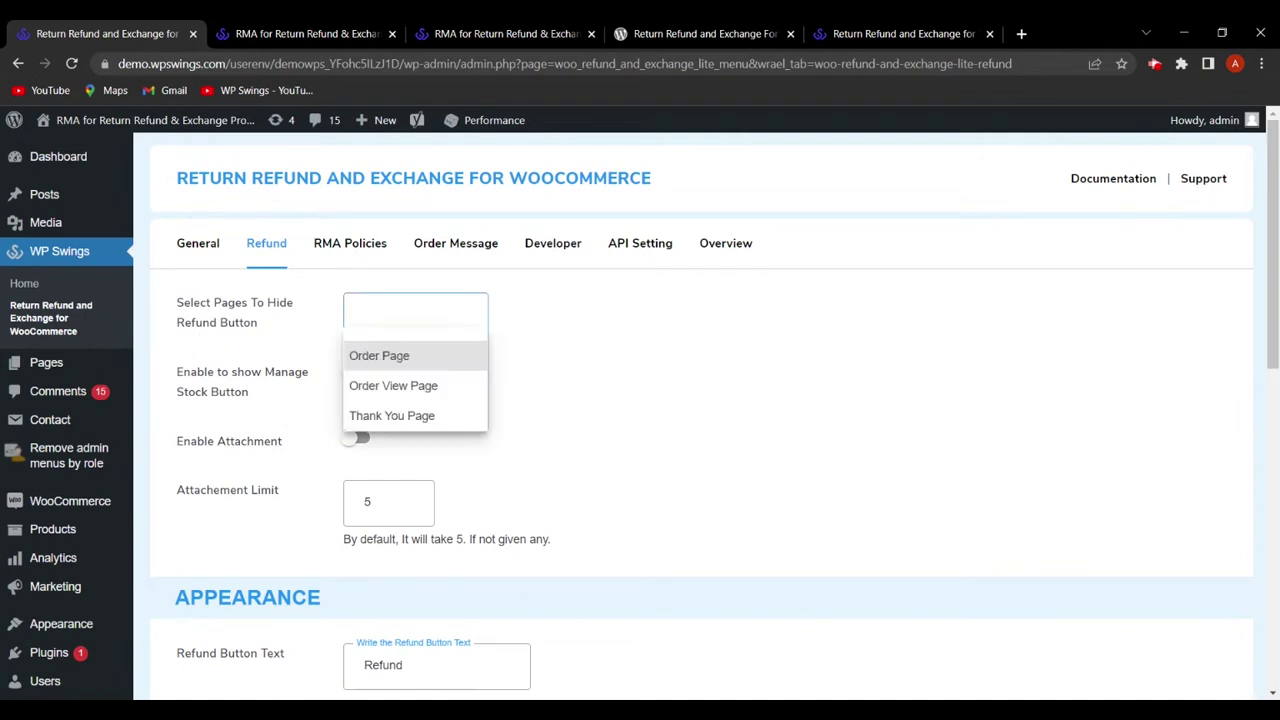
click(403, 355)
click(427, 385)
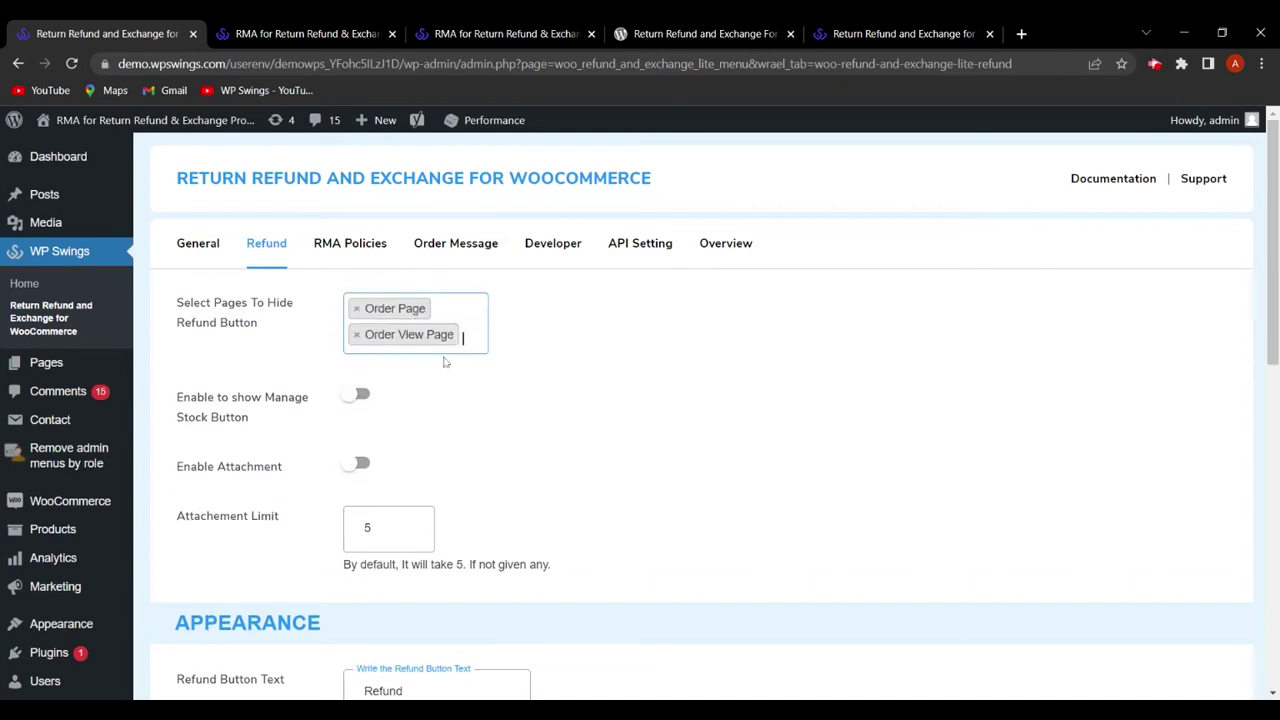
click(427, 440)
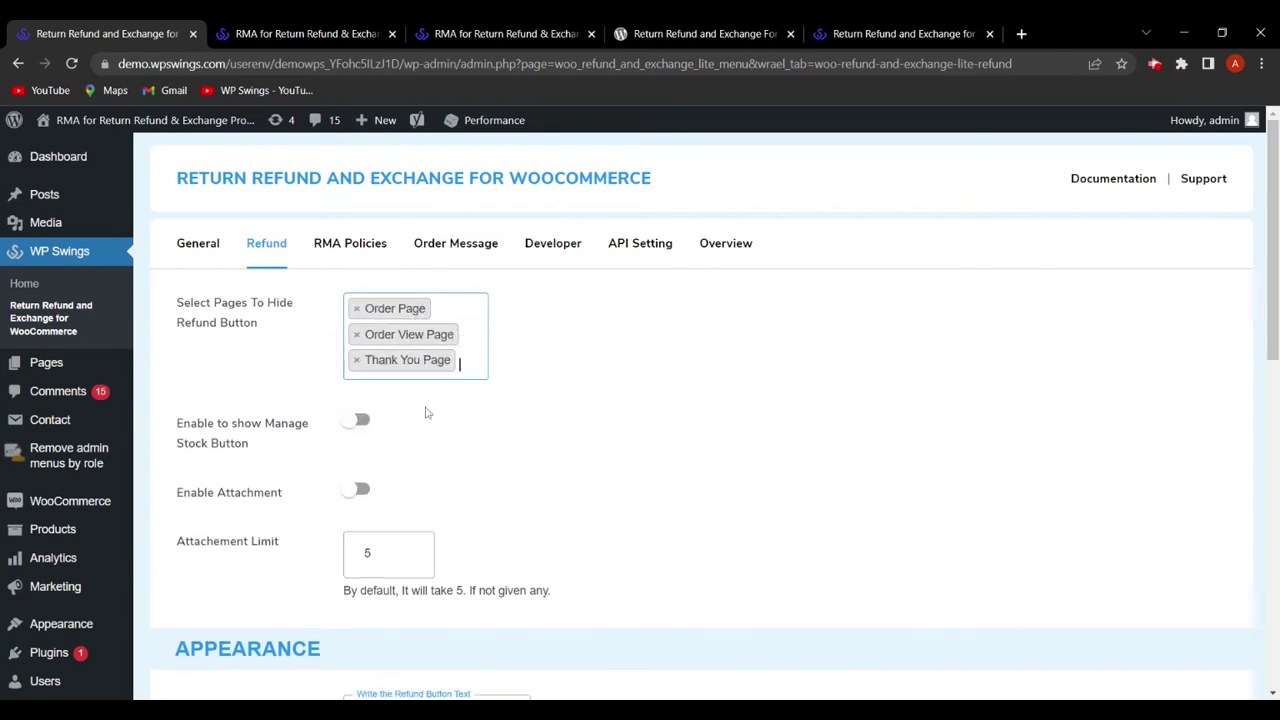
Remove Thank You Page and Order View Page from the pages that hide the refund button, and save the refund settings.
click(356, 360)
click(356, 334)
click(584, 357)
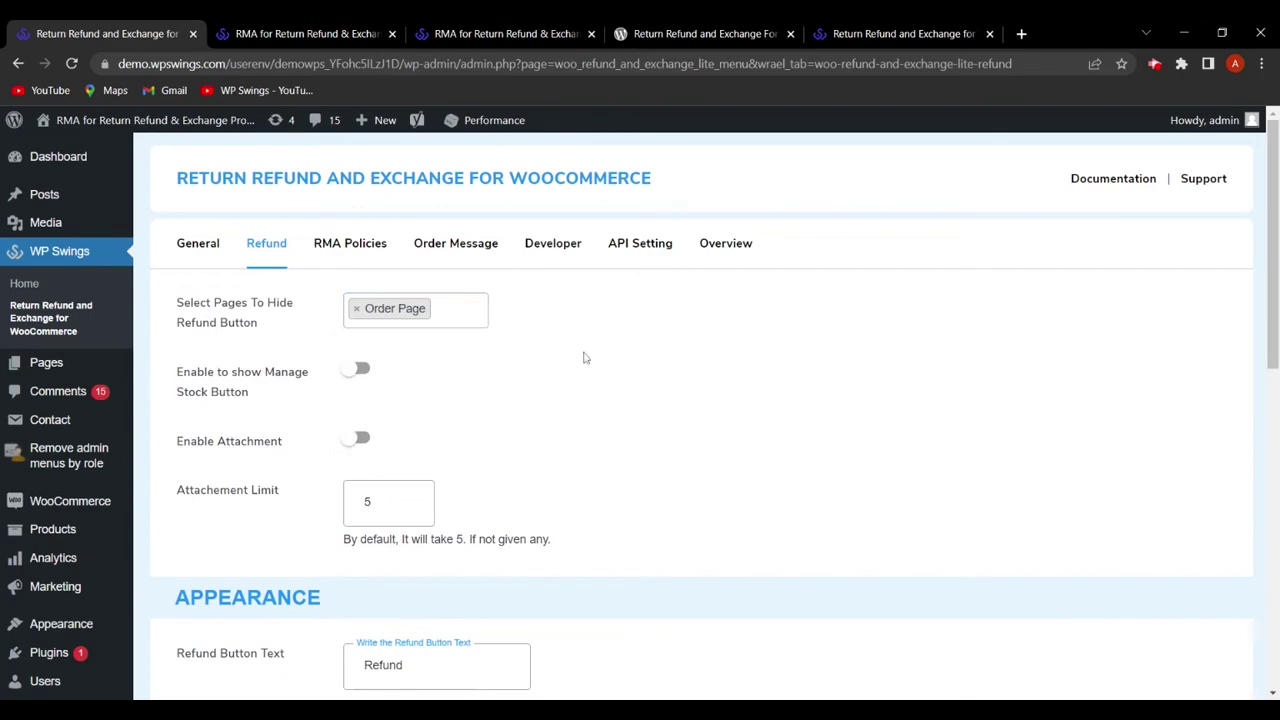
scroll(500, 360, down, 7)
click(238, 524)
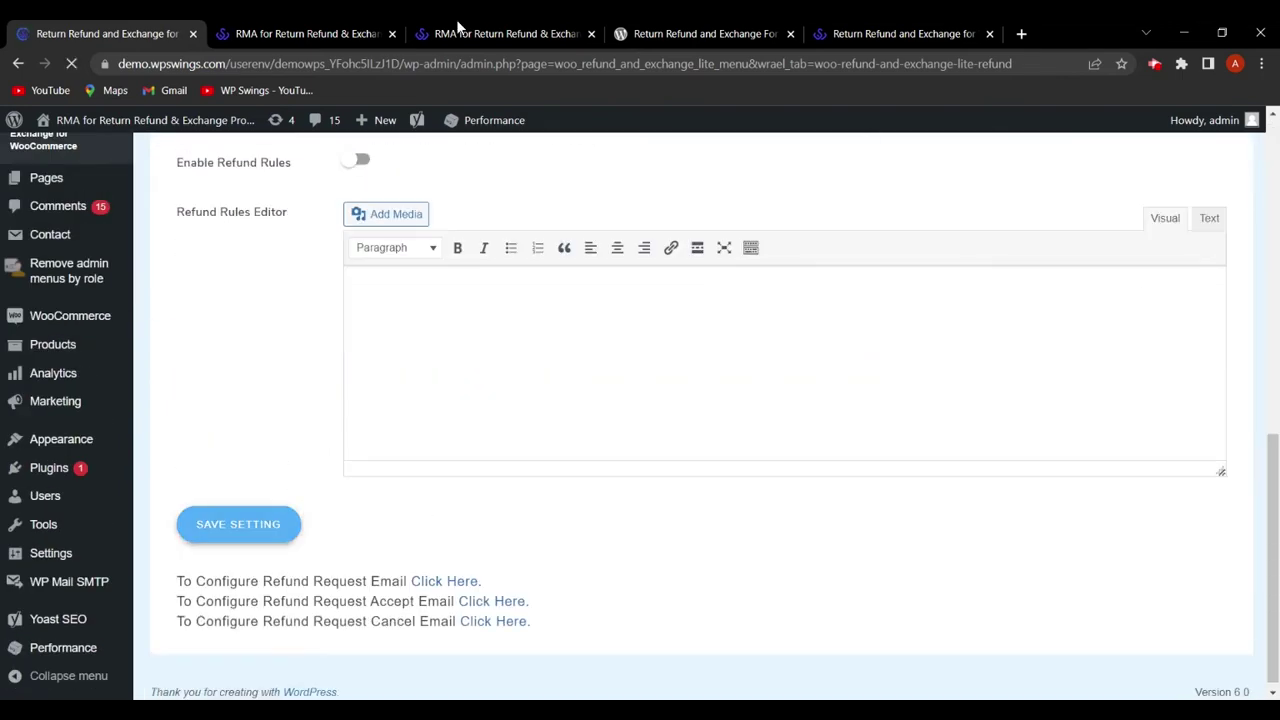
Reload the customer orders page to check the order actions, and return to the plugin's refund settings.
click(462, 33)
click(69, 63)
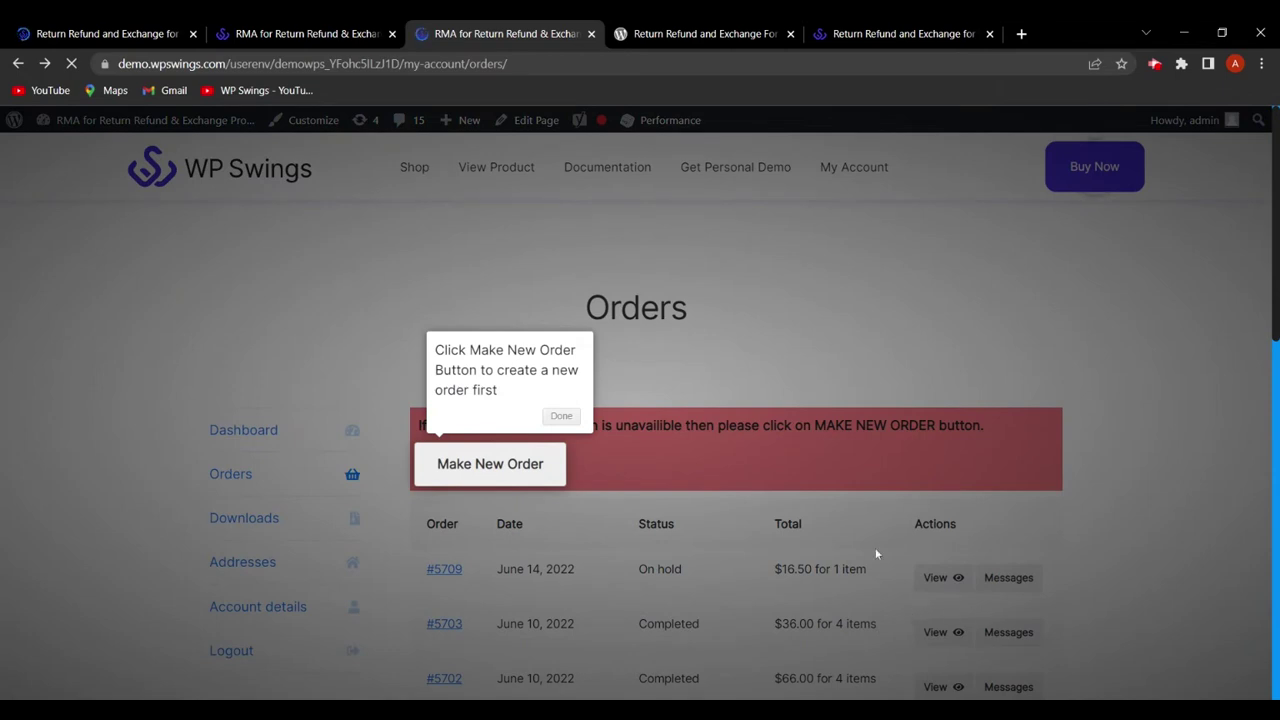
click(122, 33)
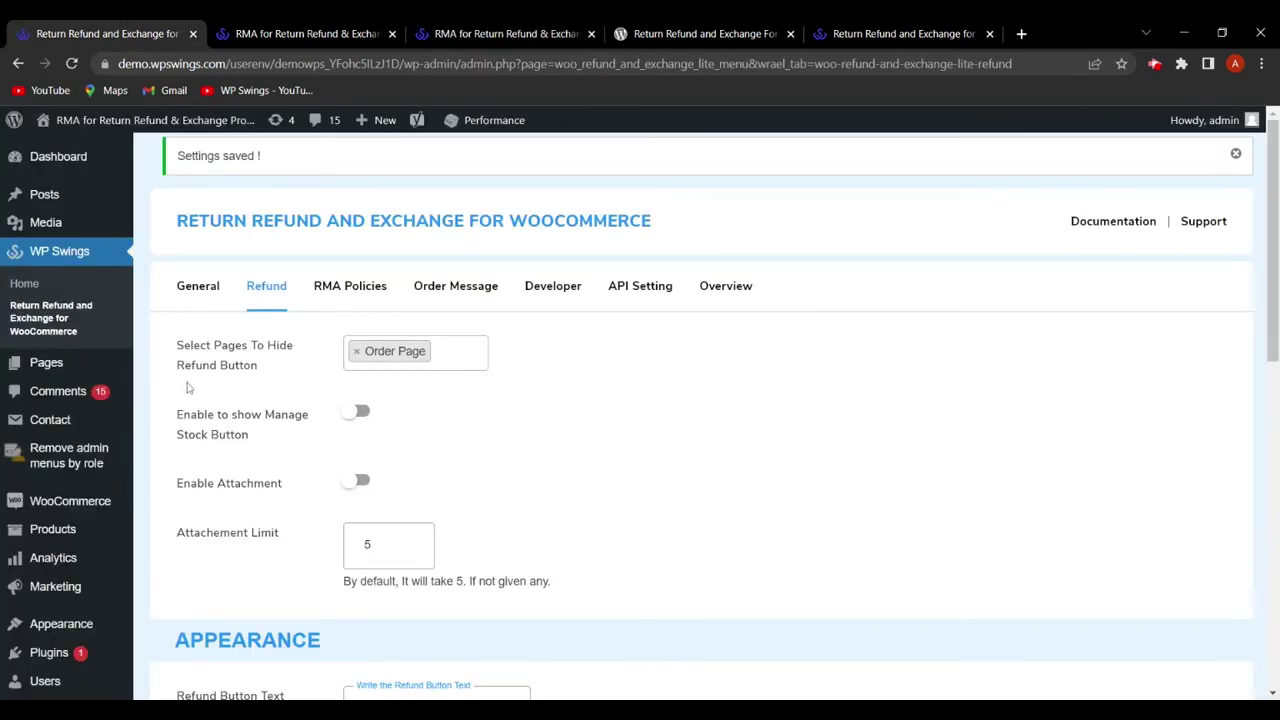
Remove Order Page from the pages that hide the refund button and turn on the Manage Stock button option.
click(357, 354)
click(563, 394)
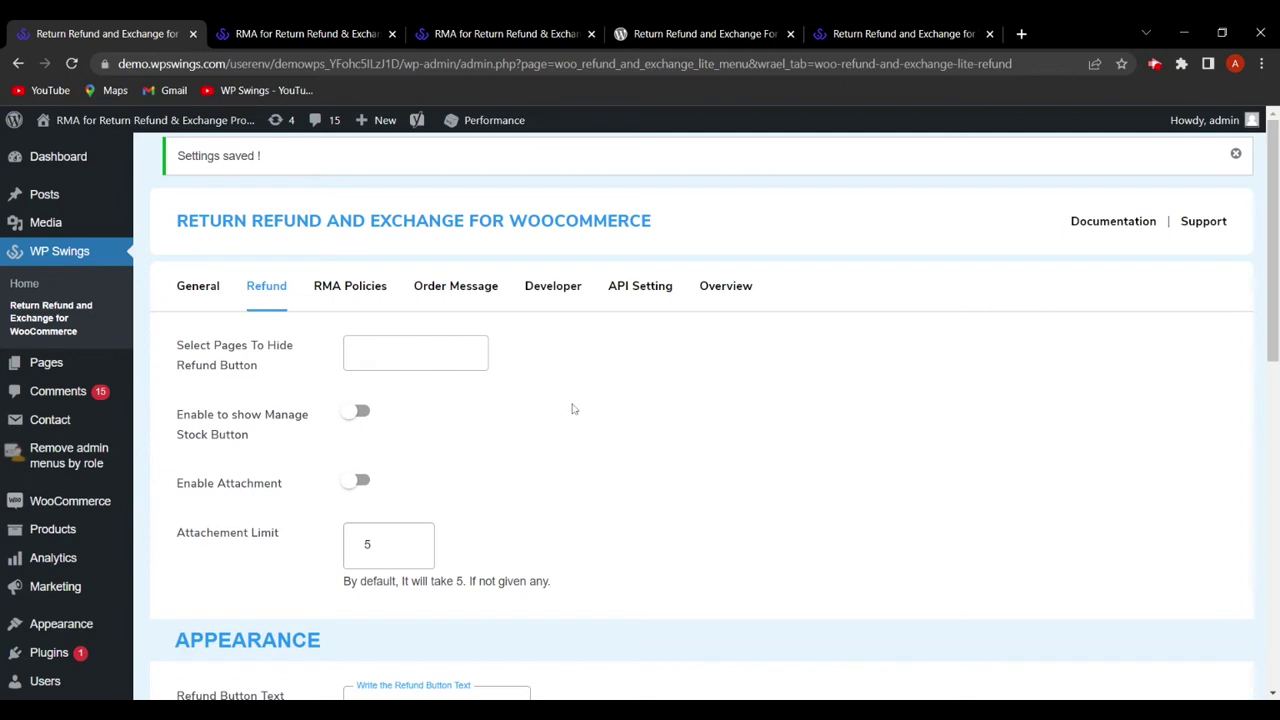
scroll(573, 410, down, 1)
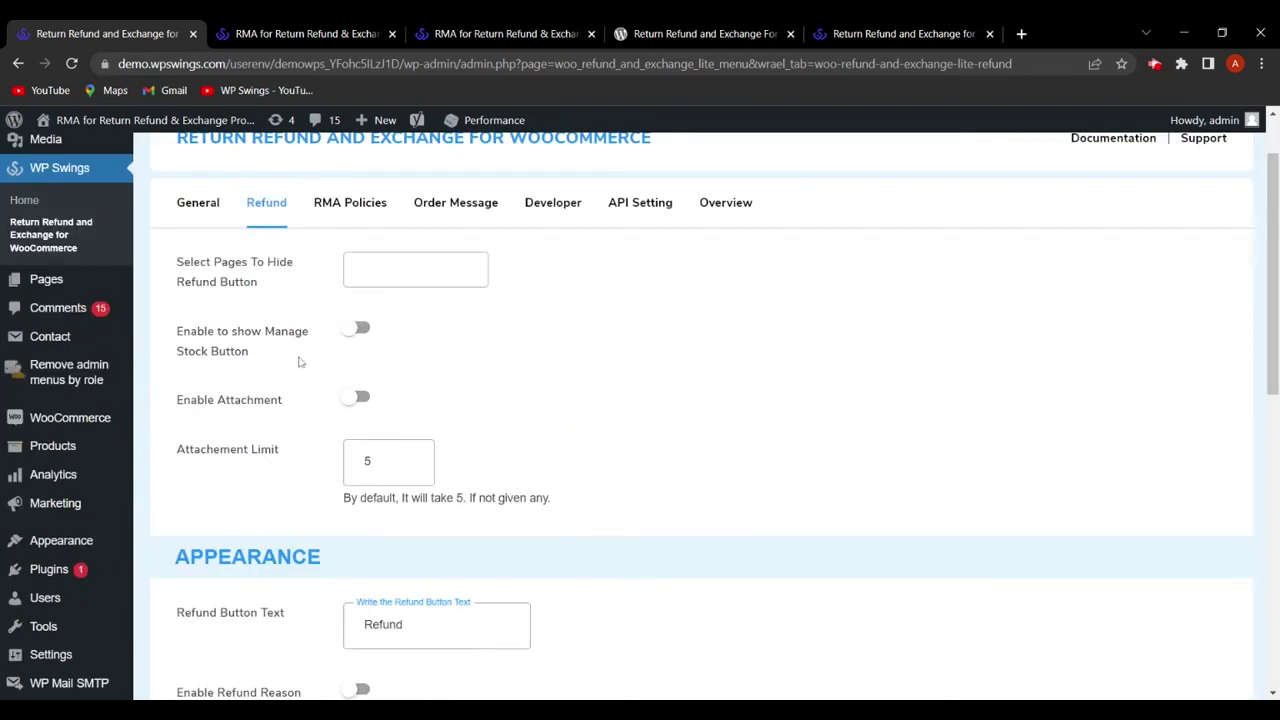
click(361, 331)
Enable attachments for refund requests and set the attachment limit to 1.
scroll(211, 263, down, 2)
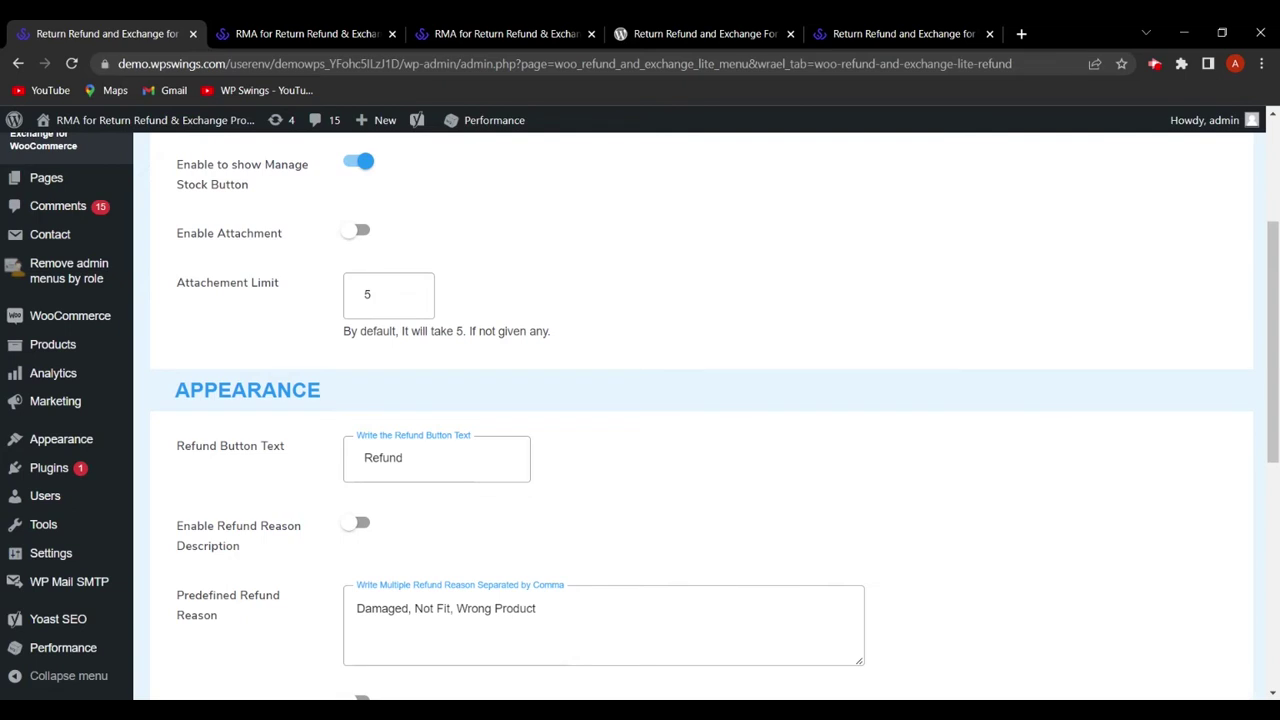
click(362, 232)
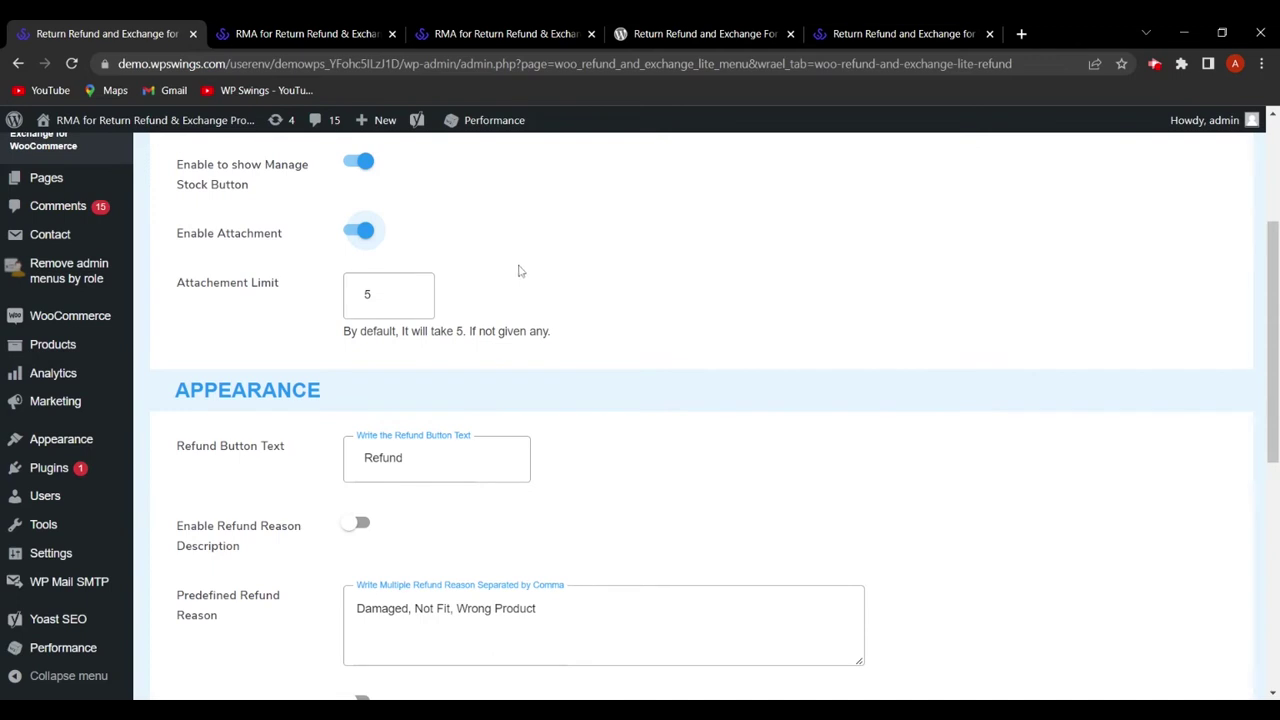
scroll(509, 271, up, 1)
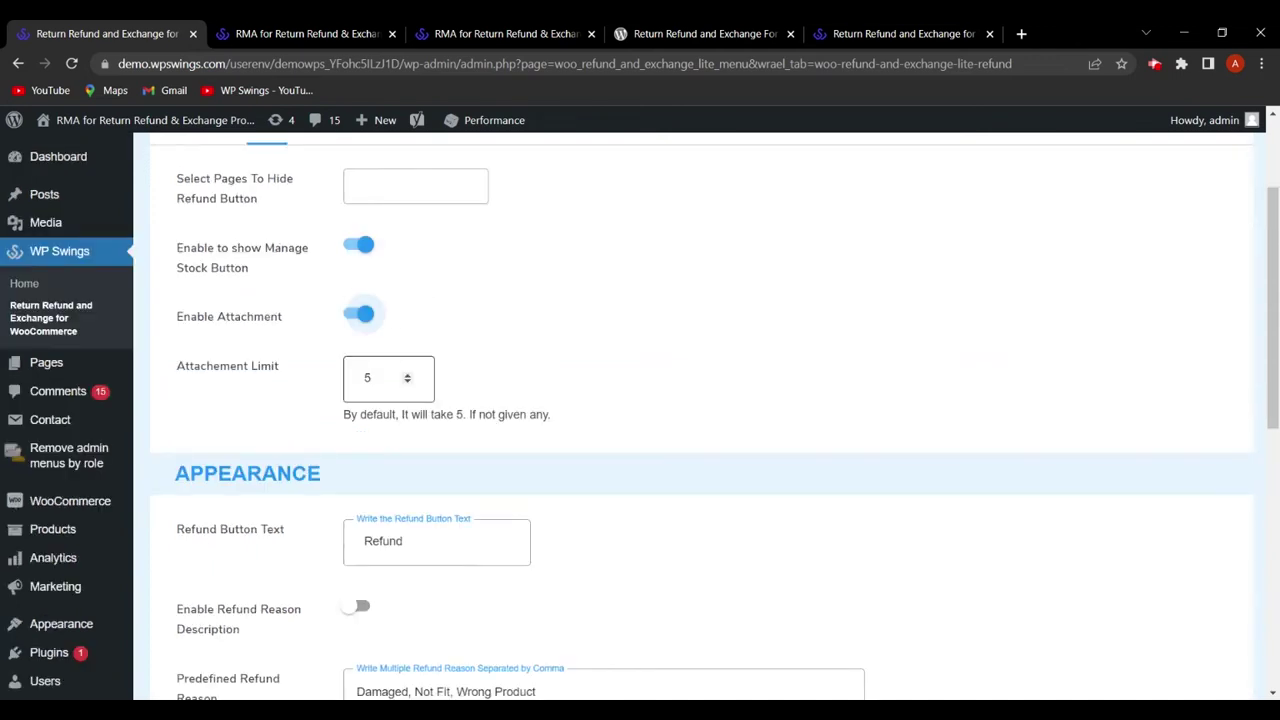
click(370, 378)
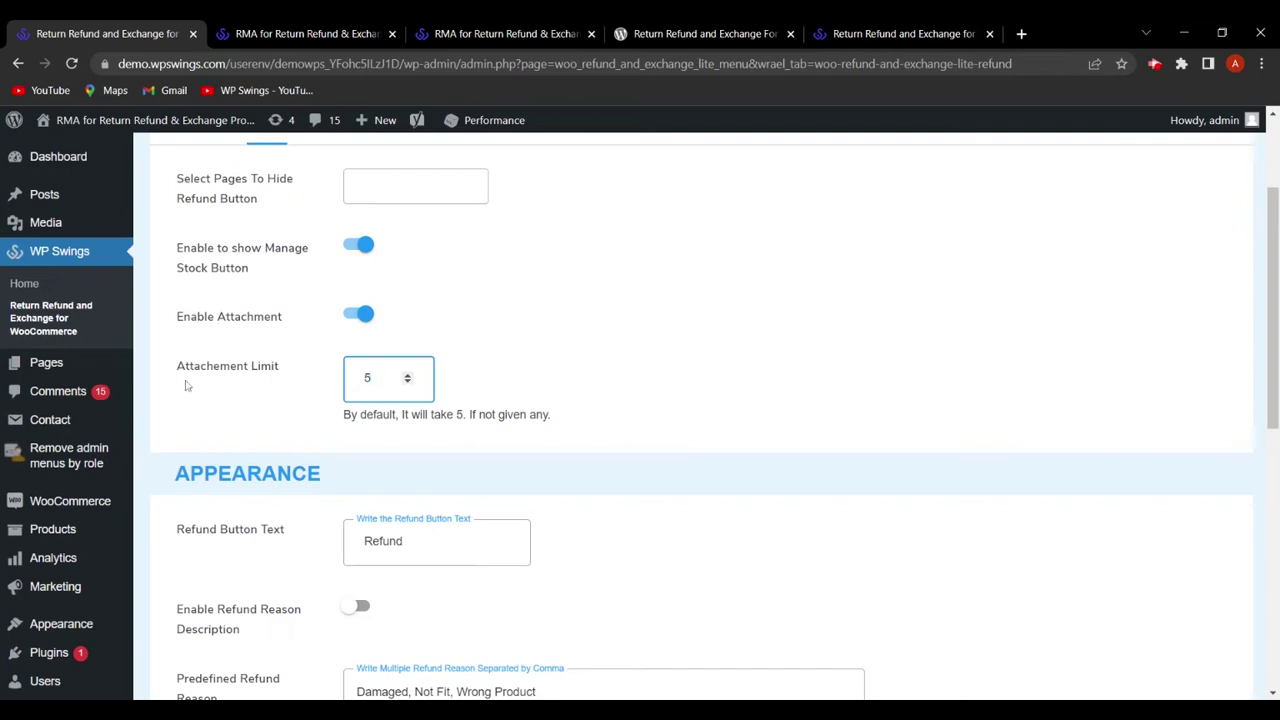
key(BackSpace)
text(1)
click(536, 349)
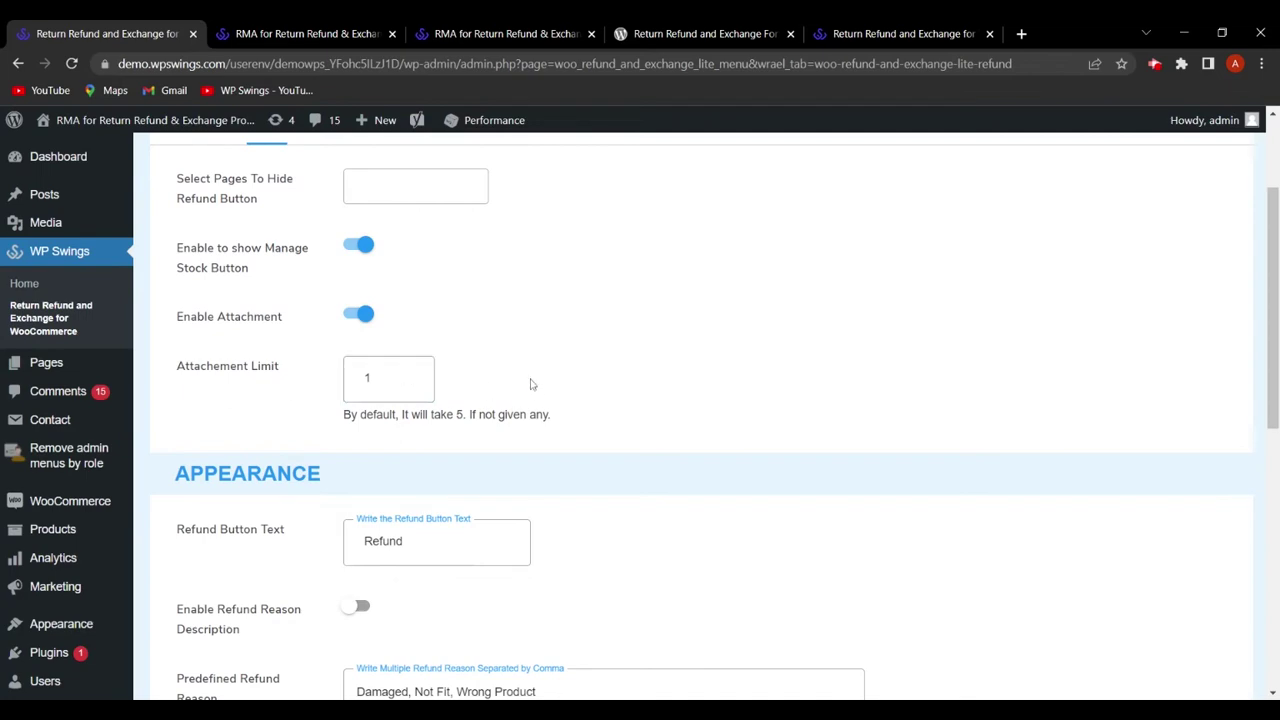
Set the refund button text to "Refund Button" and enable the refund reason description.
scroll(443, 363, up, 2)
scroll(520, 354, down, 2)
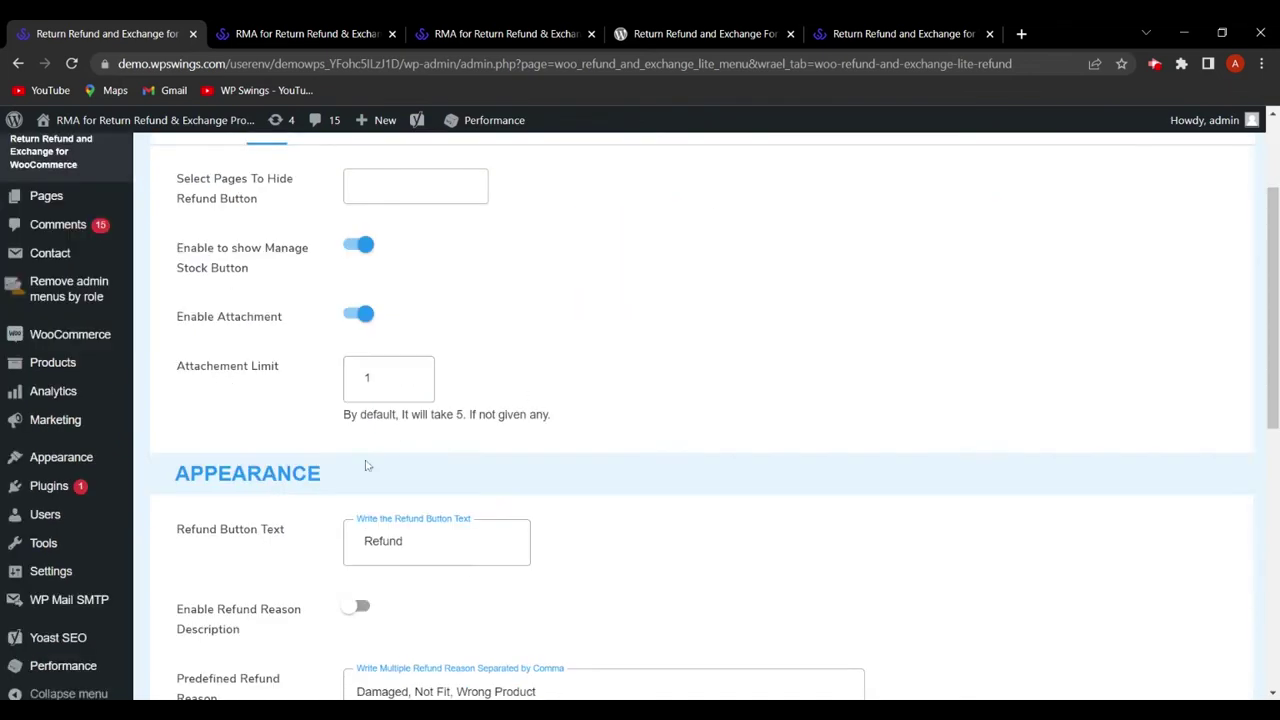
scroll(494, 471, down, 2)
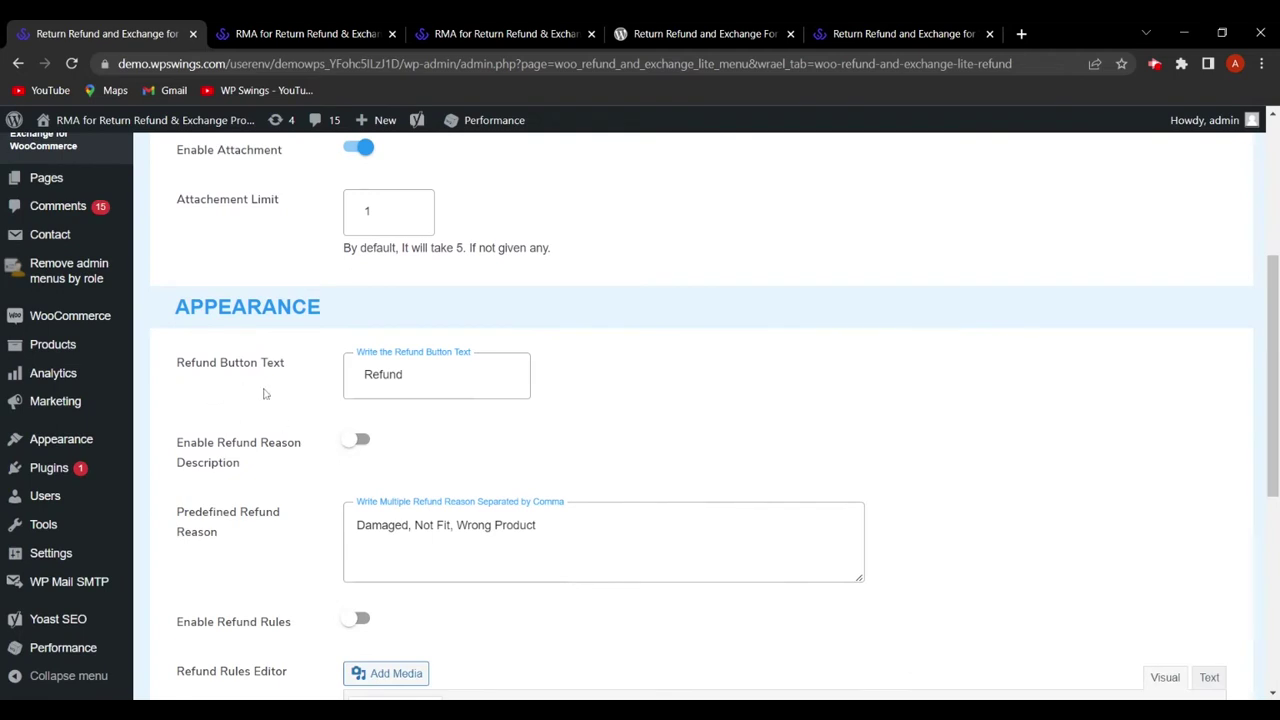
click(440, 375)
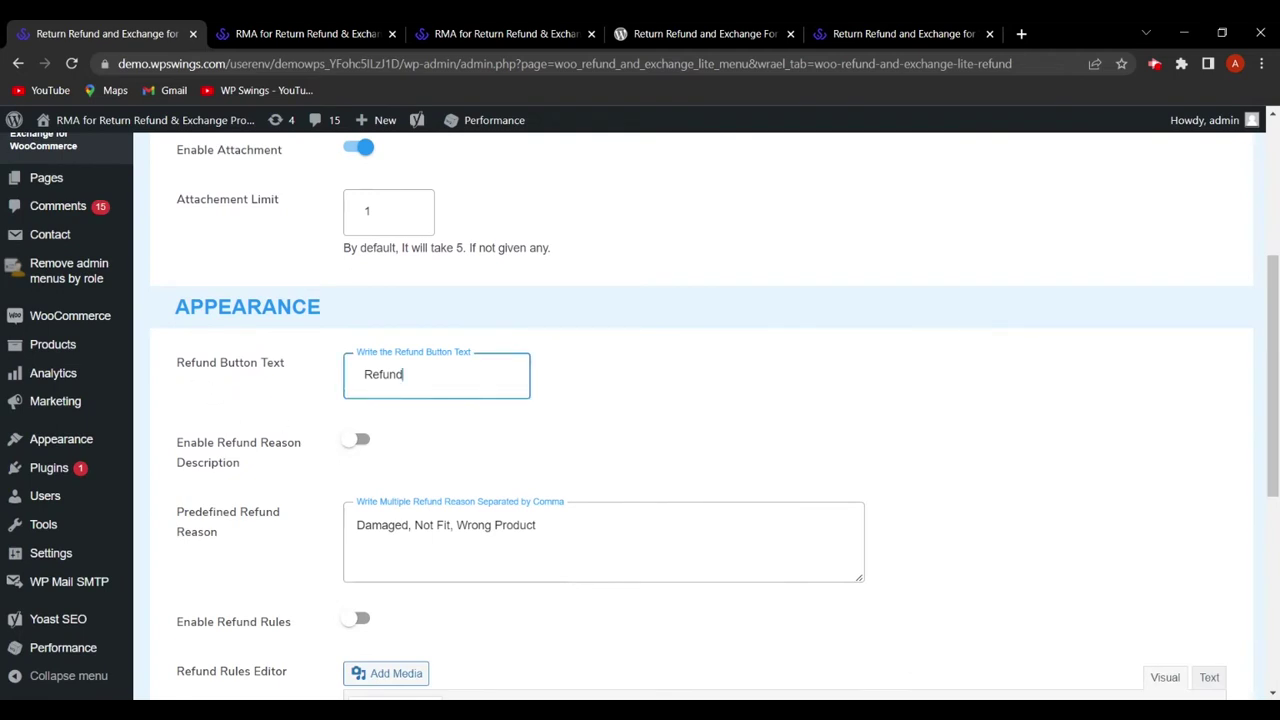
text(Button)
click(600, 416)
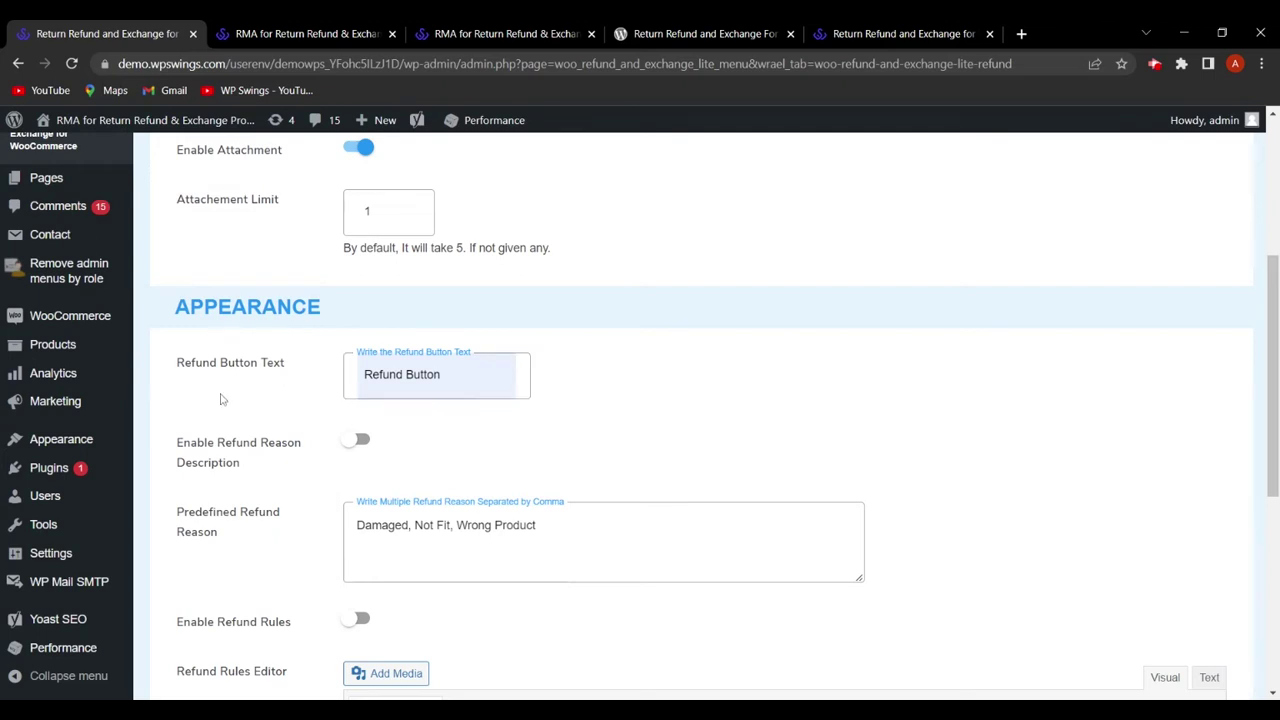
scroll(268, 399, down, 1)
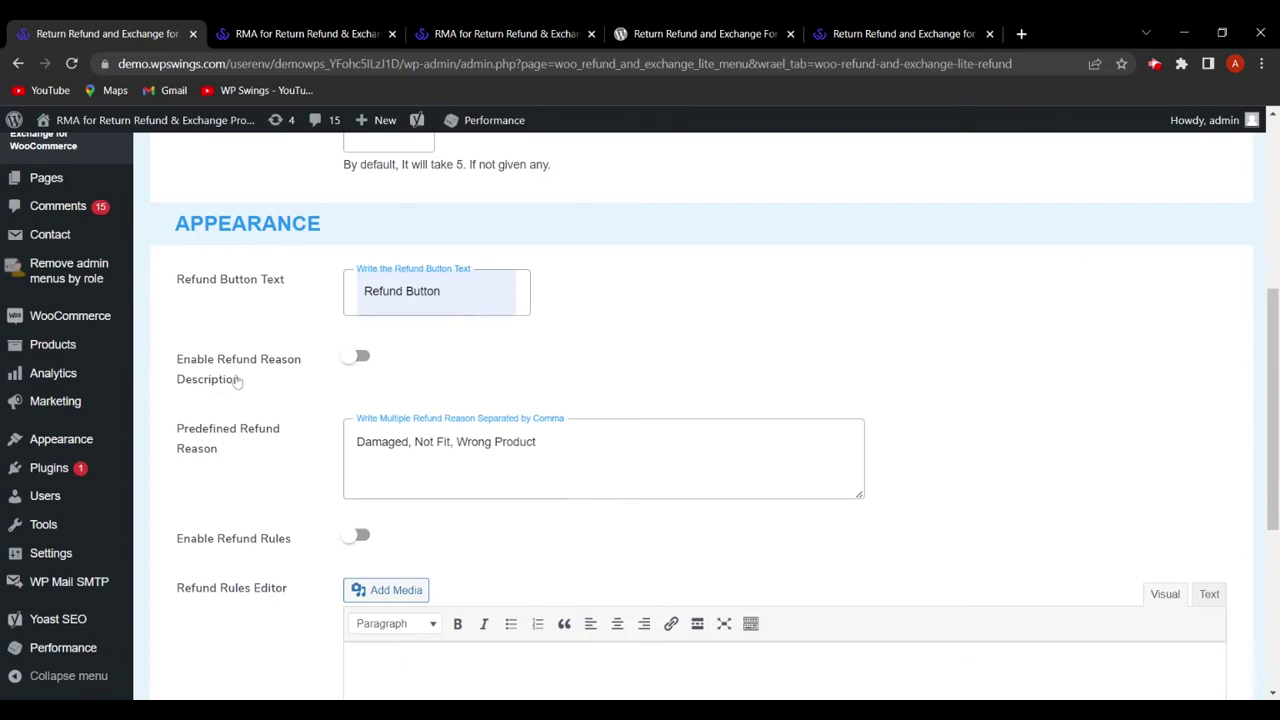
click(362, 360)
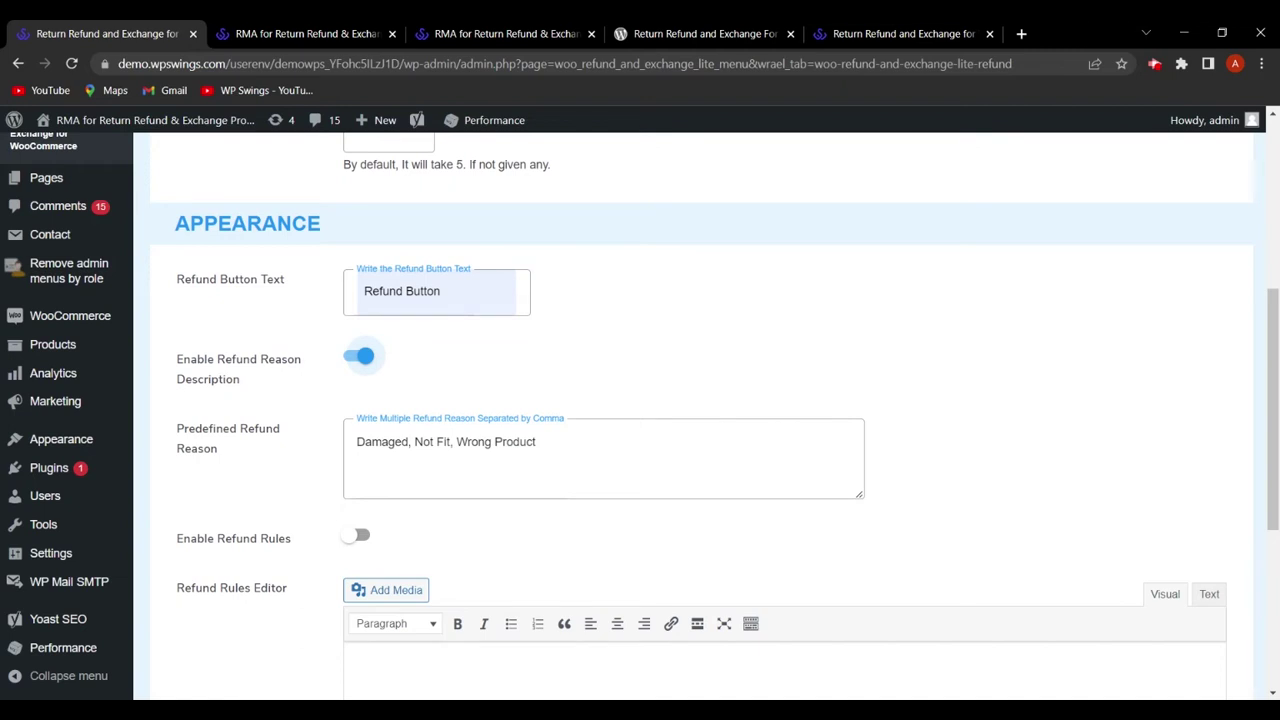
scroll(478, 390, down, 1)
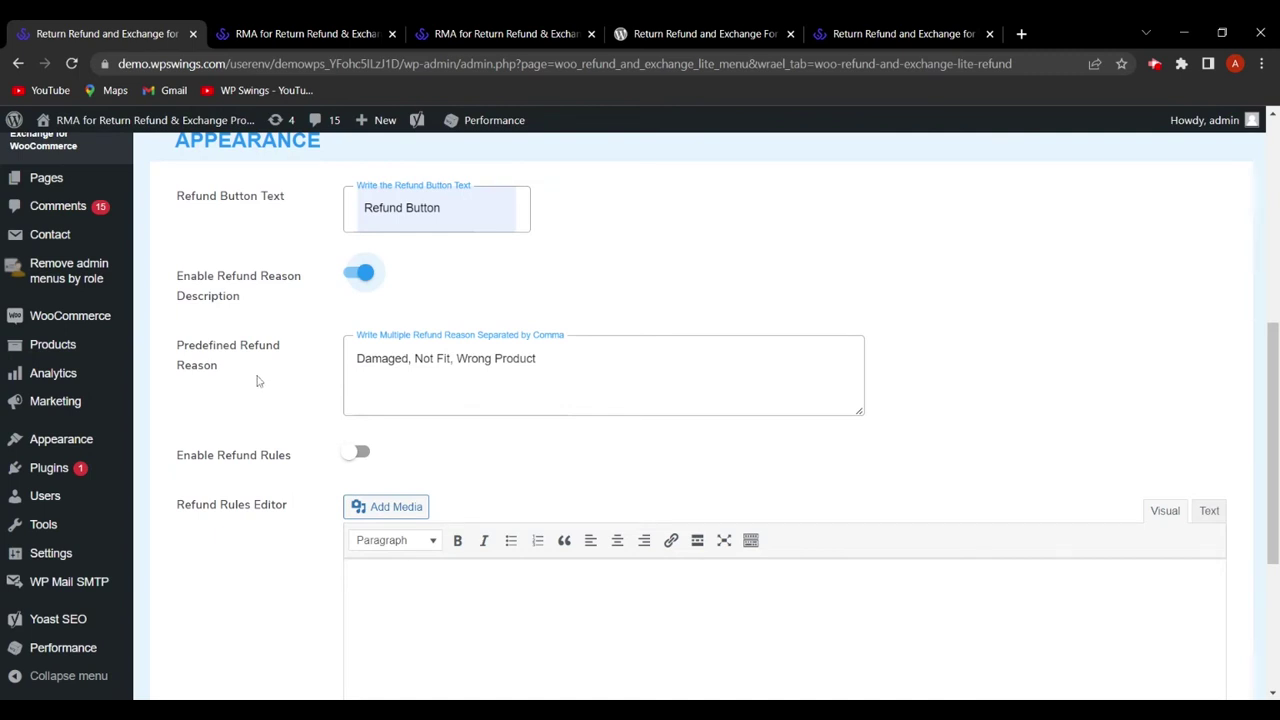
Enable refund rules with the text "Please make sure to mention the description" and save the refund settings.
click(380, 386)
scroll(268, 380, down, 2)
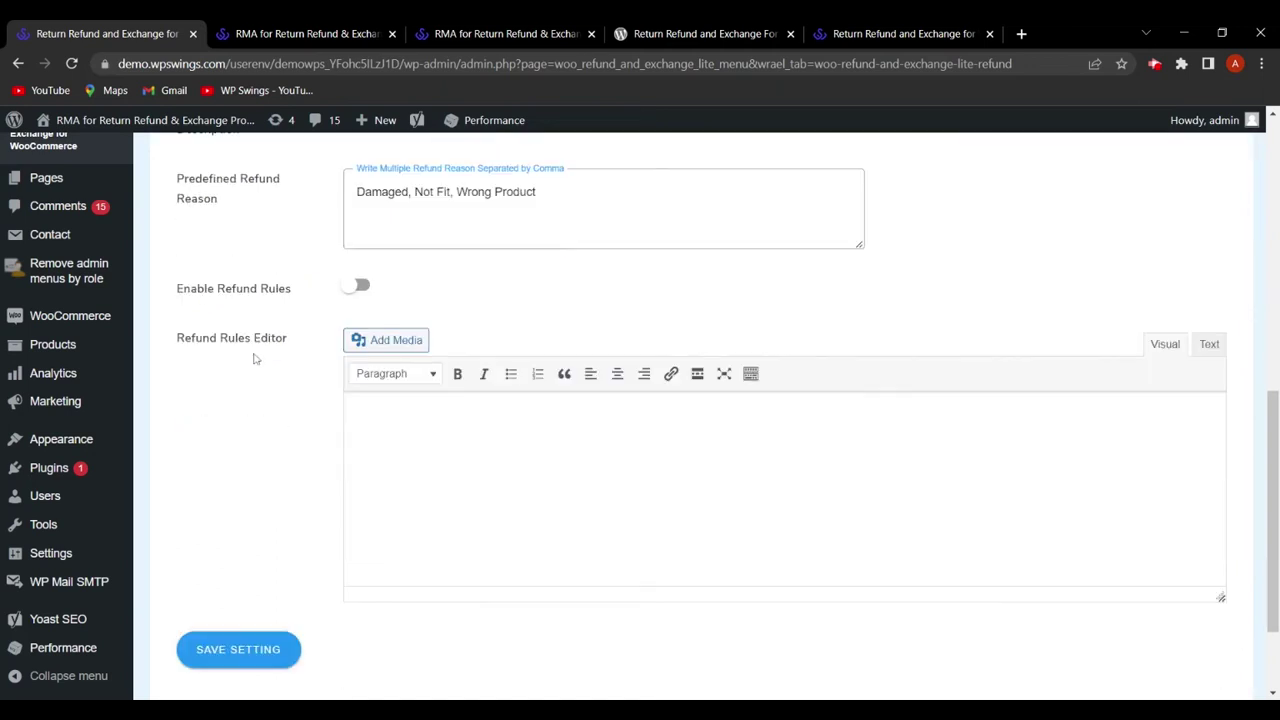
click(361, 288)
text(Please make sure to mention the description)
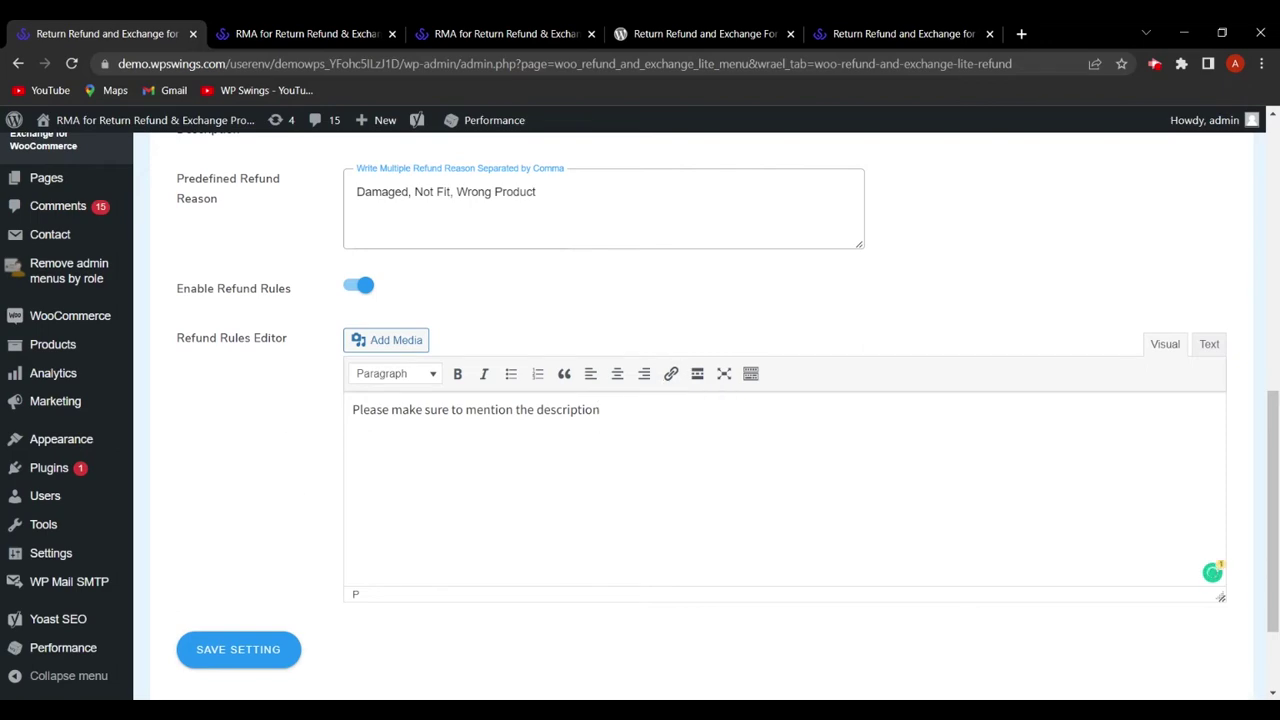
scroll(372, 494, up, 5)
scroll(463, 430, down, 6)
click(250, 655)
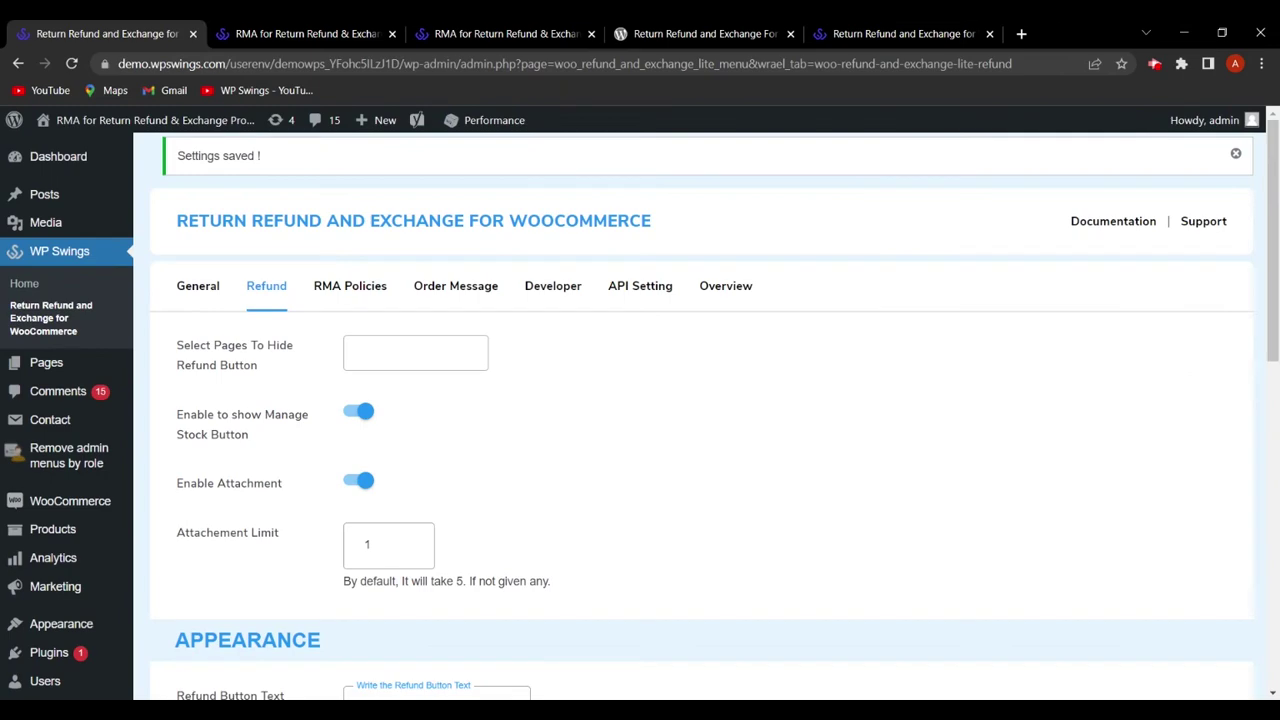
Check the refund button's label on the customer orders page and open the refund request form for the most recent order.
key(ctrl+3)
click(808, 337)
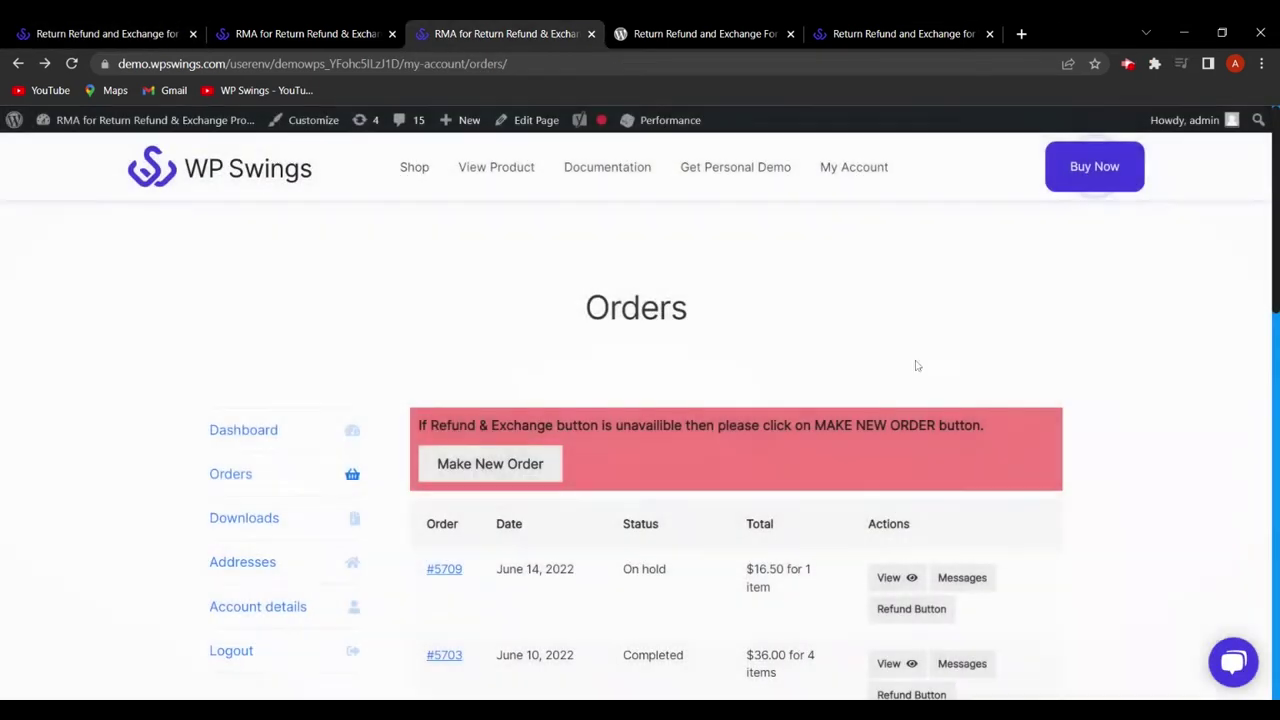
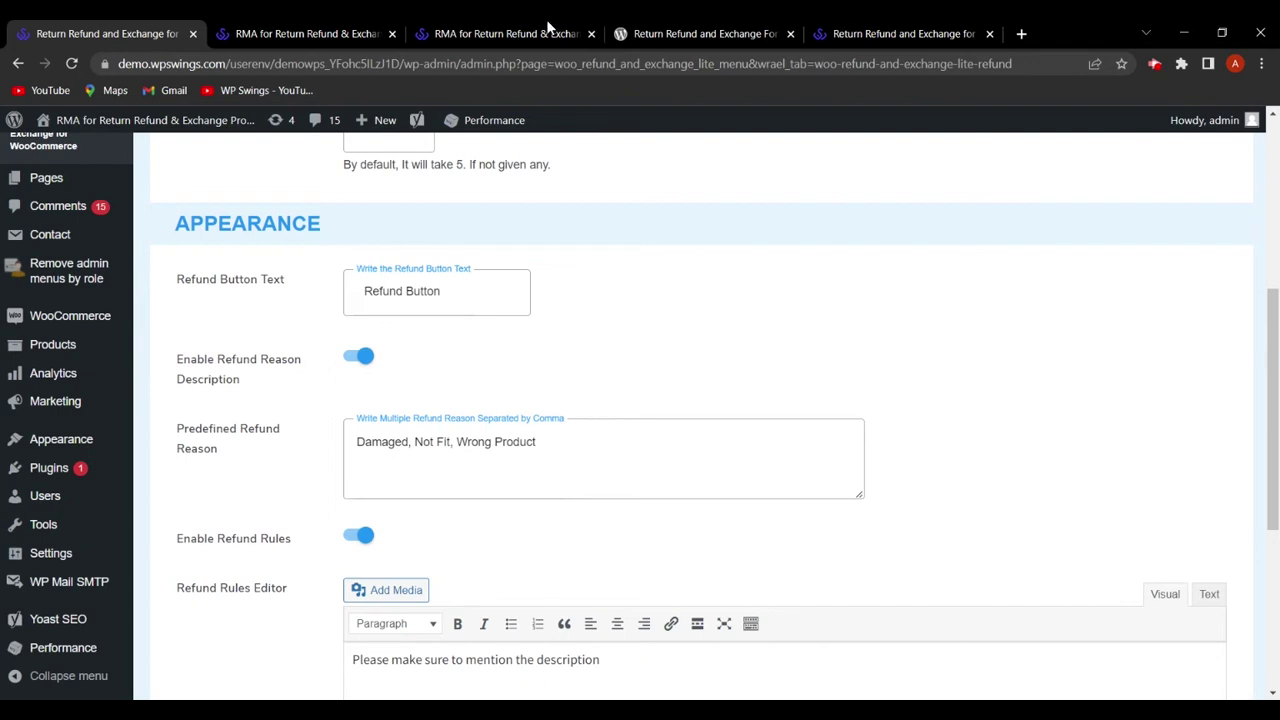
click(550, 30)
click(895, 360)
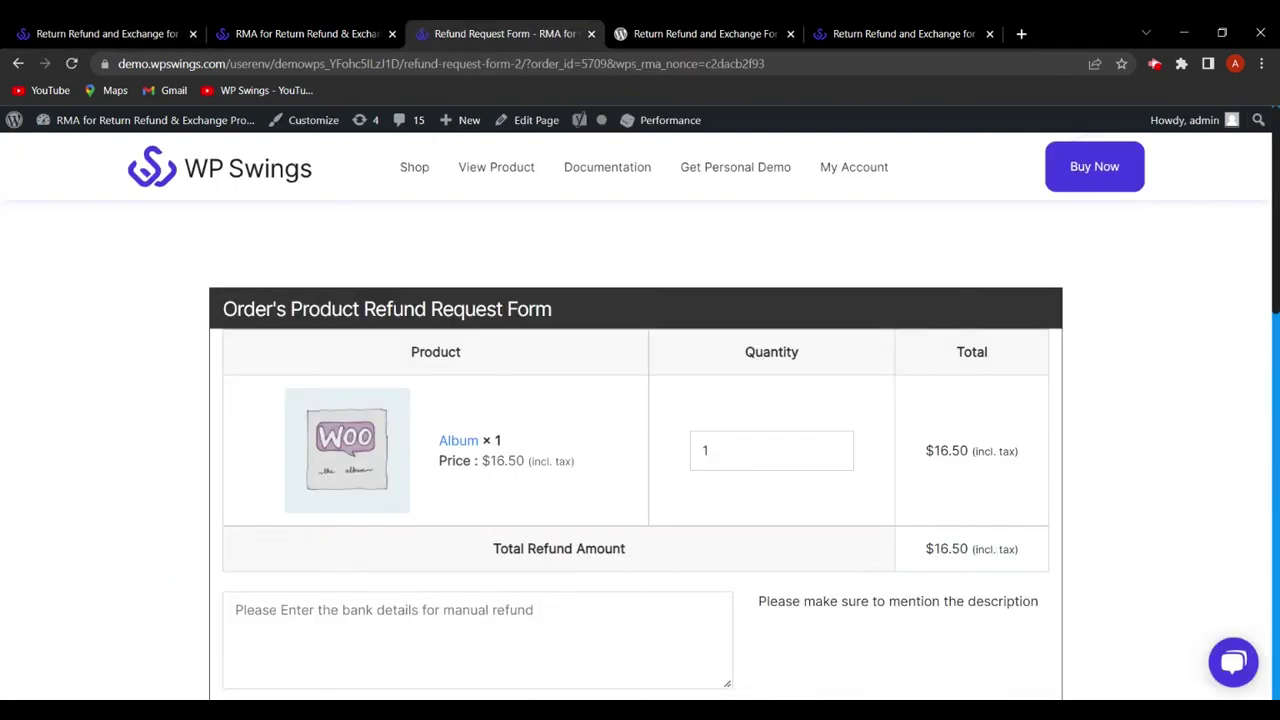
Choose Wrong Product as the subject of the refund request in the order's refund form.
scroll(830, 380, down, 2)
scroll(700, 400, down, 1)
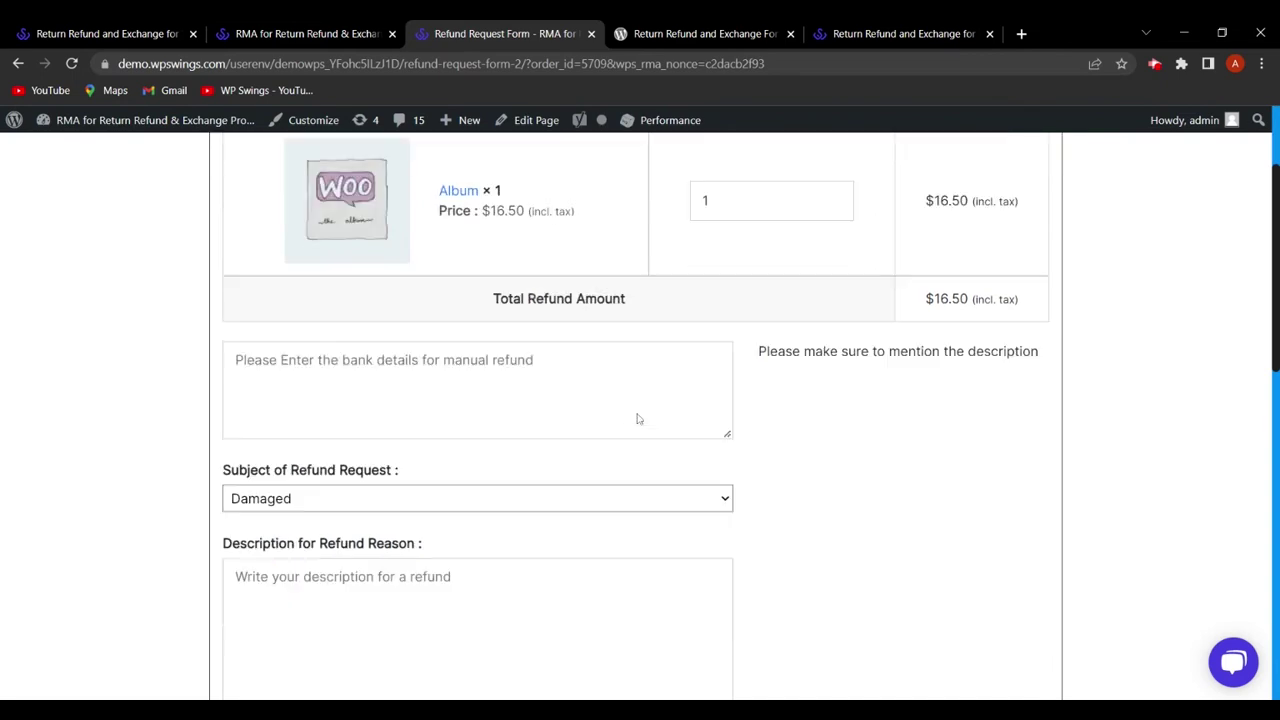
scroll(248, 380, down, 1)
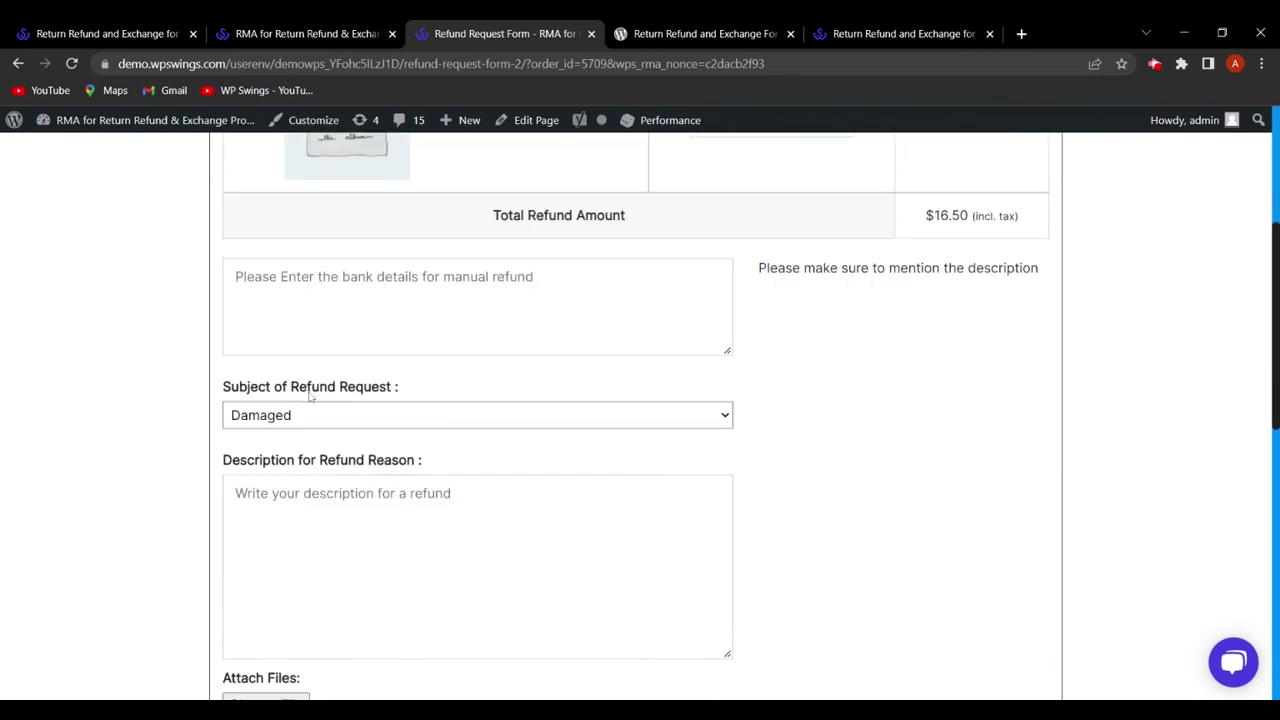
click(393, 424)
click(396, 438)
key(Down)
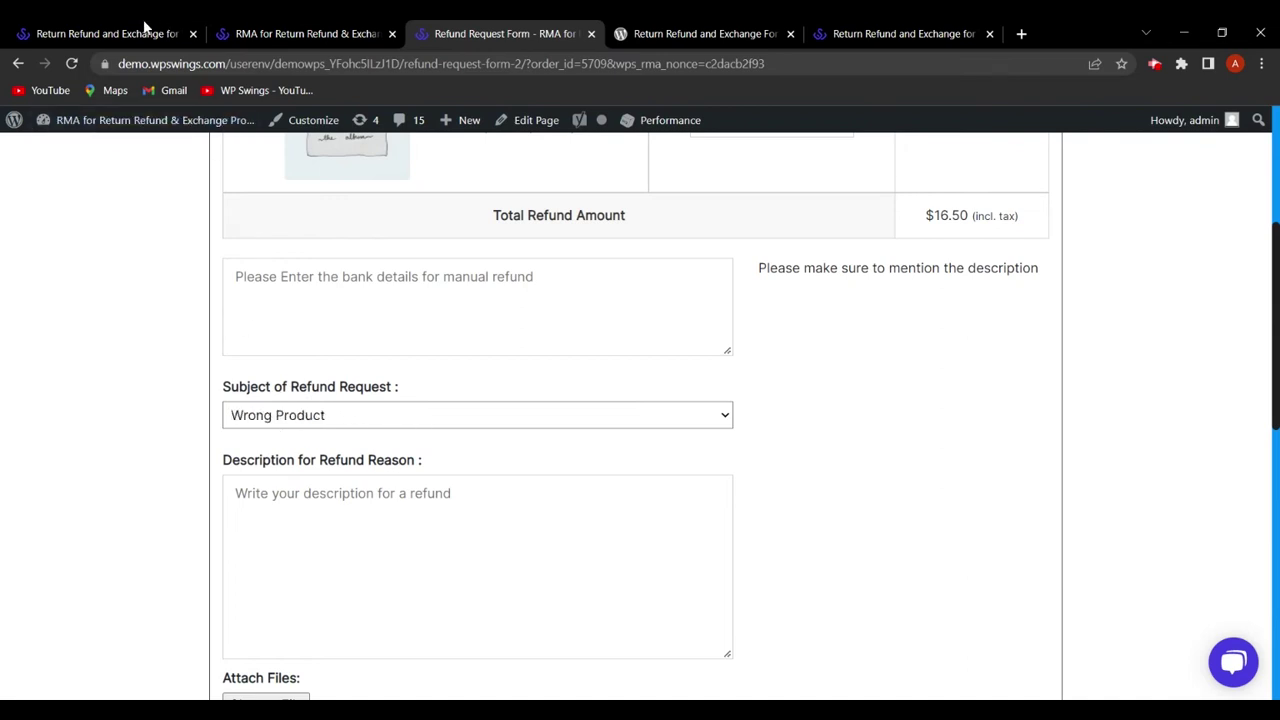
Compare the form's reason, description and attachment fields with the refund settings, opening and cancelling the file chooser.
click(110, 33)
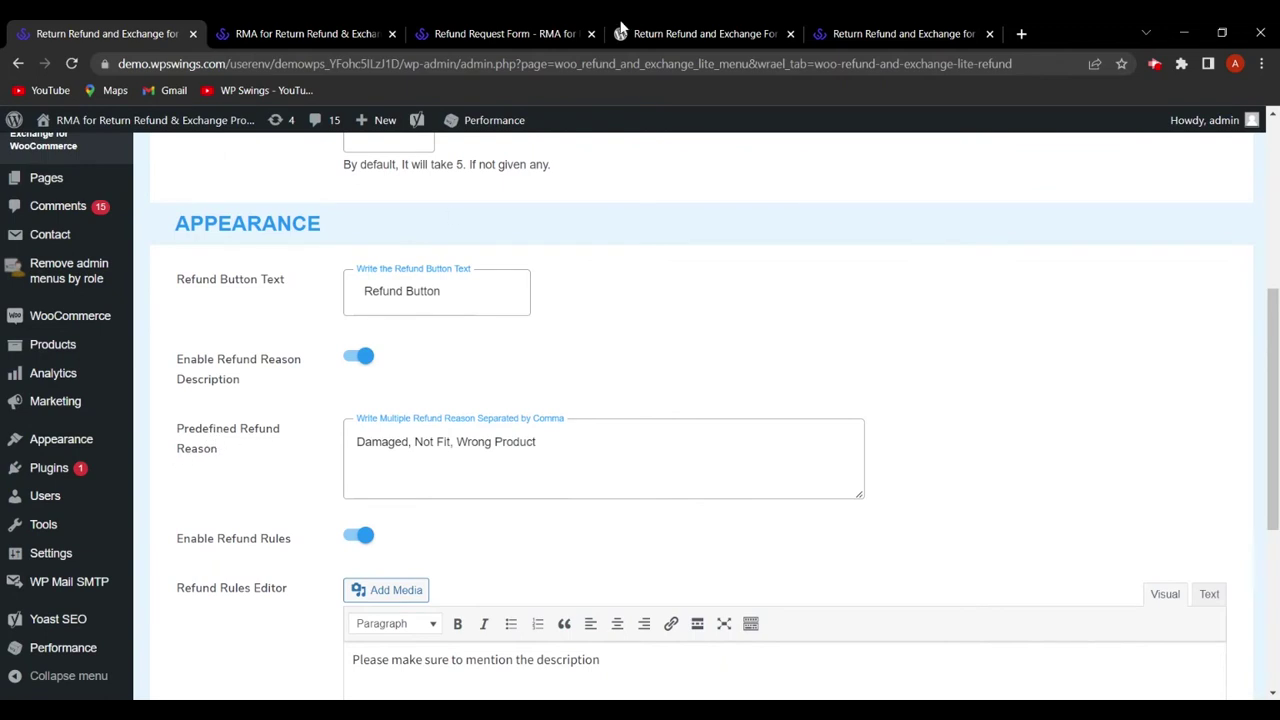
click(497, 34)
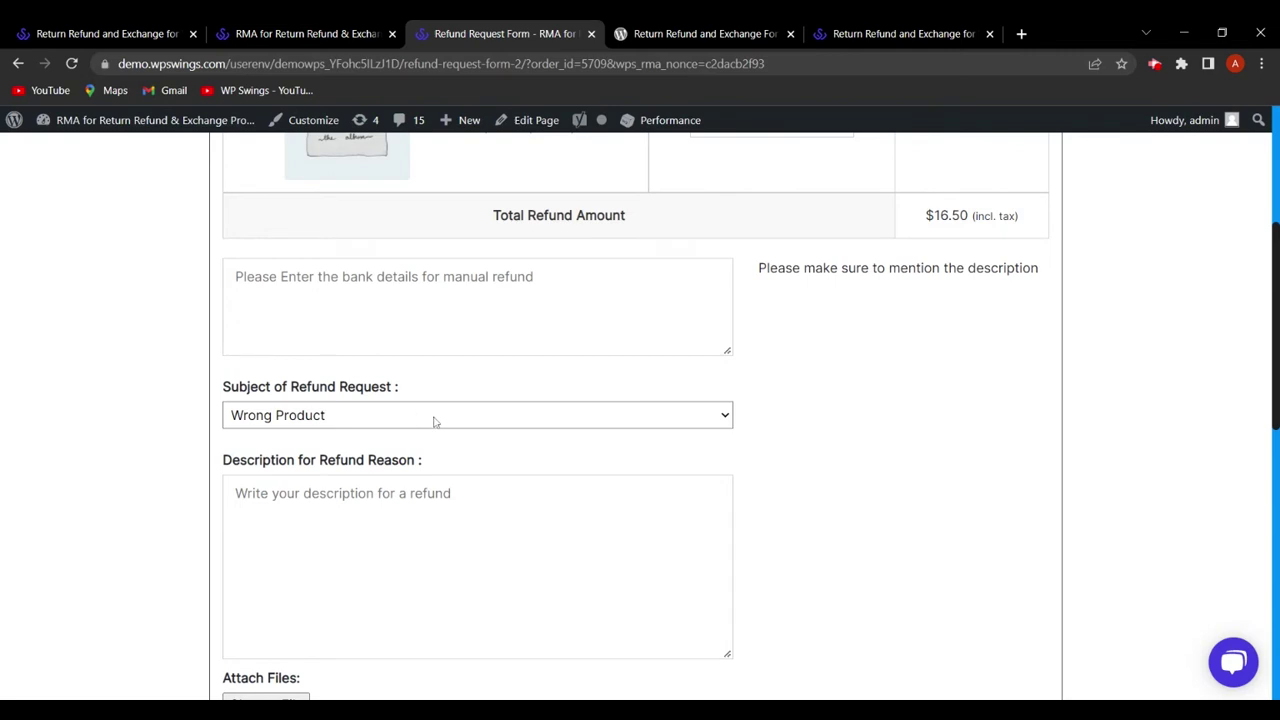
scroll(457, 466, down, 1)
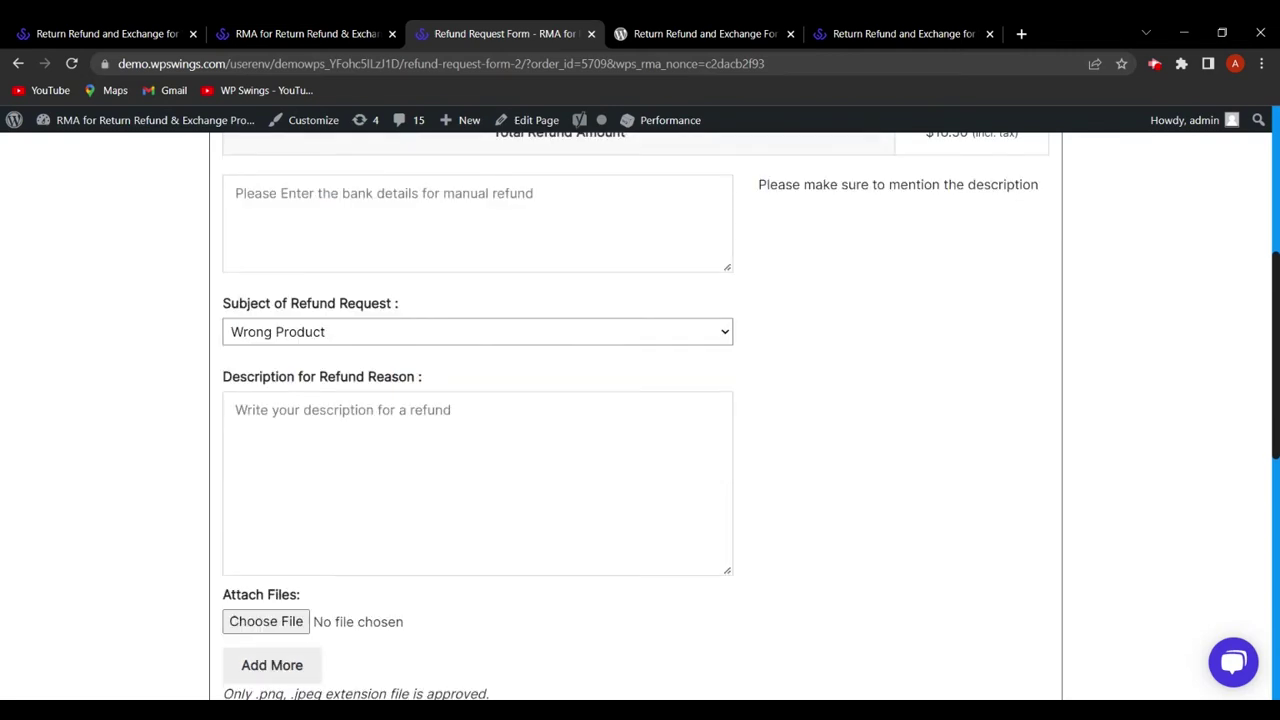
click(133, 28)
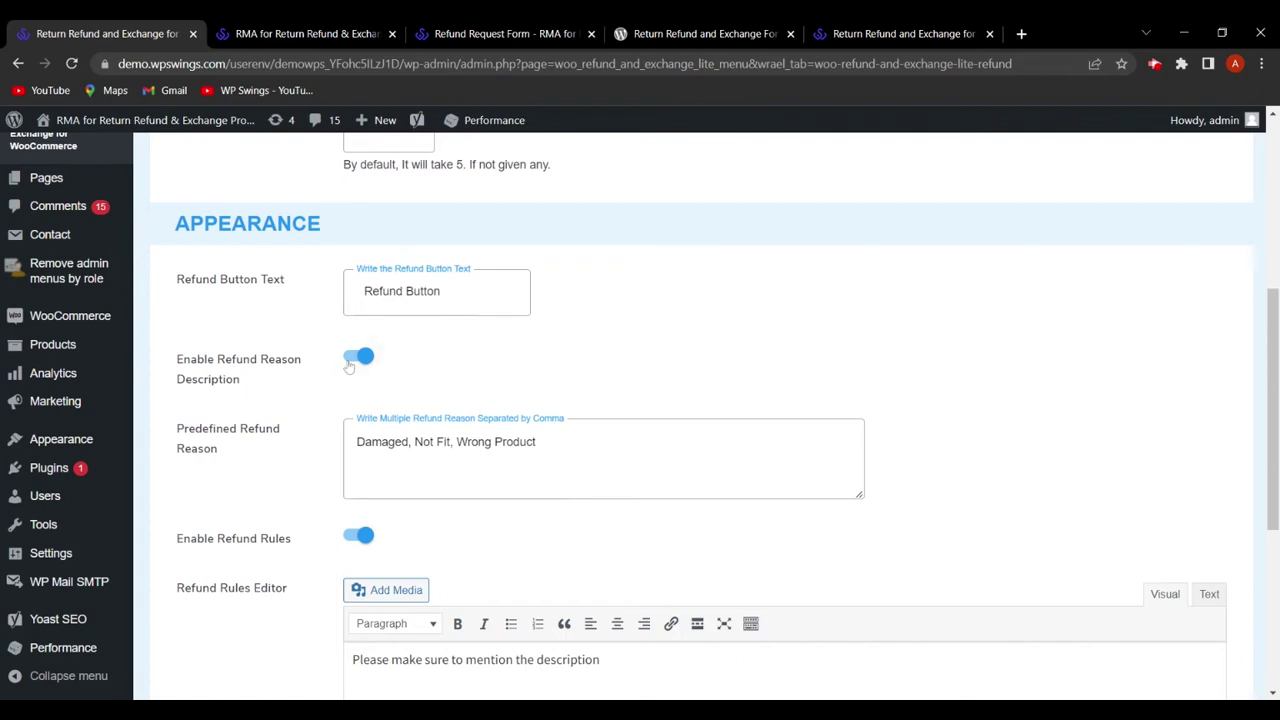
click(511, 30)
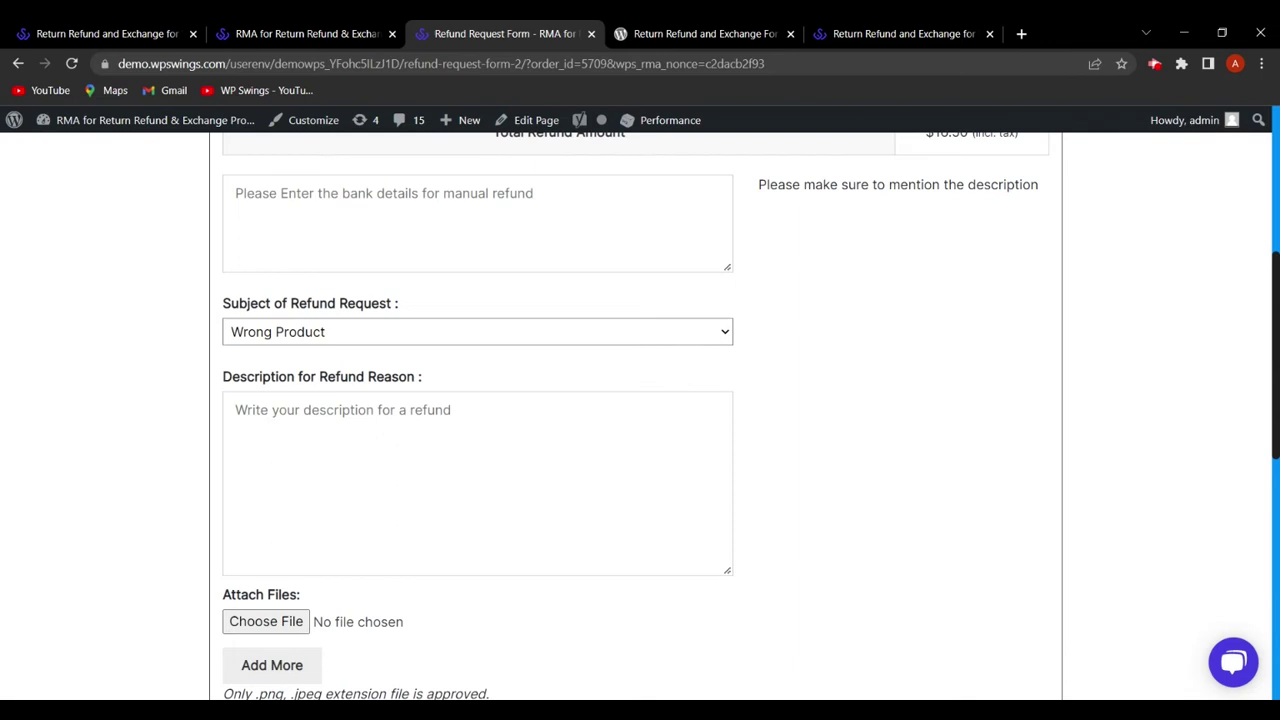
scroll(862, 428, down, 2)
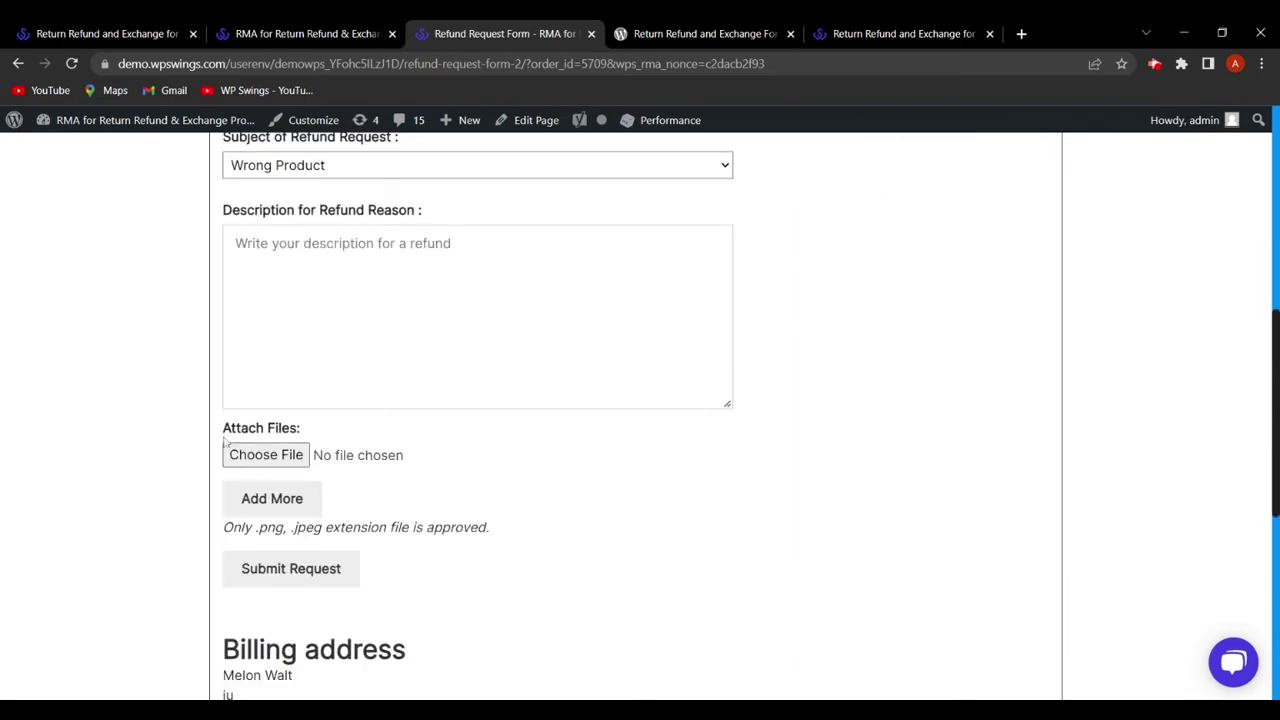
click(291, 456)
key(Escape)
Review the saved refund settings, check the refund rules text on the request form, and return to the settings.
key(ctrl+1)
scroll(640, 400, down, 2)
scroll(640, 400, up, 2)
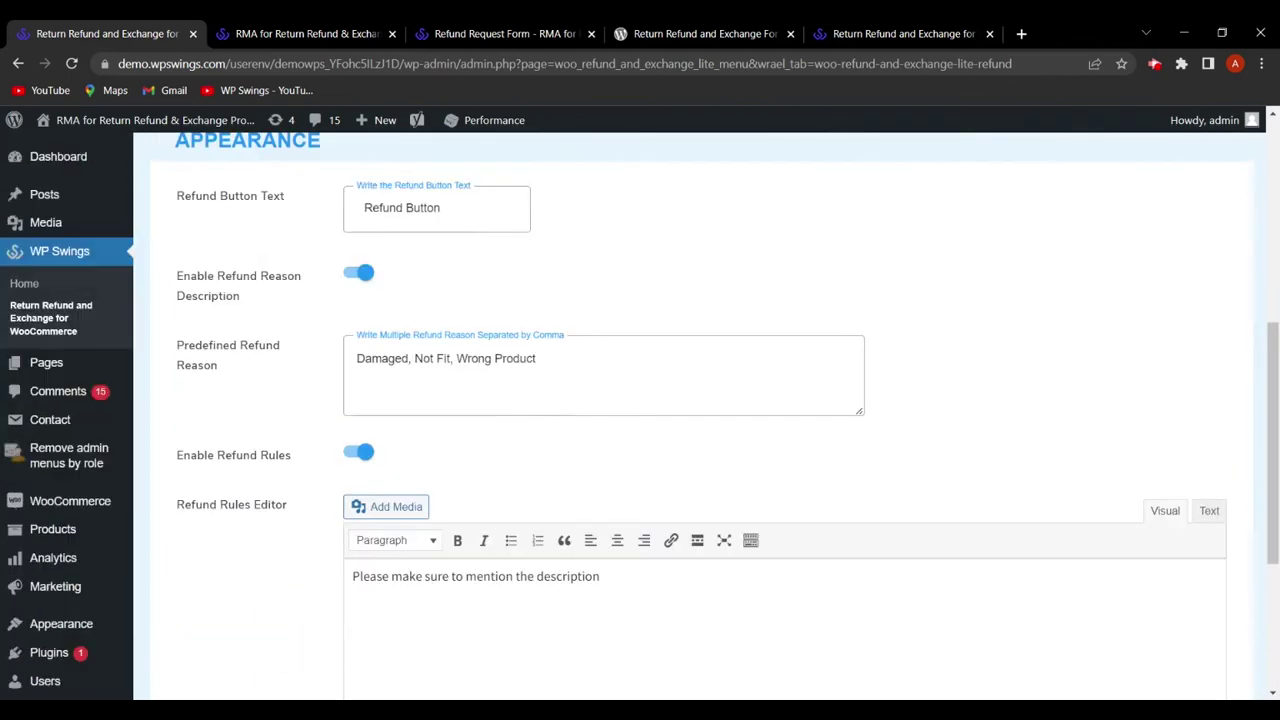
scroll(640, 400, down, 3)
scroll(640, 400, up, 4)
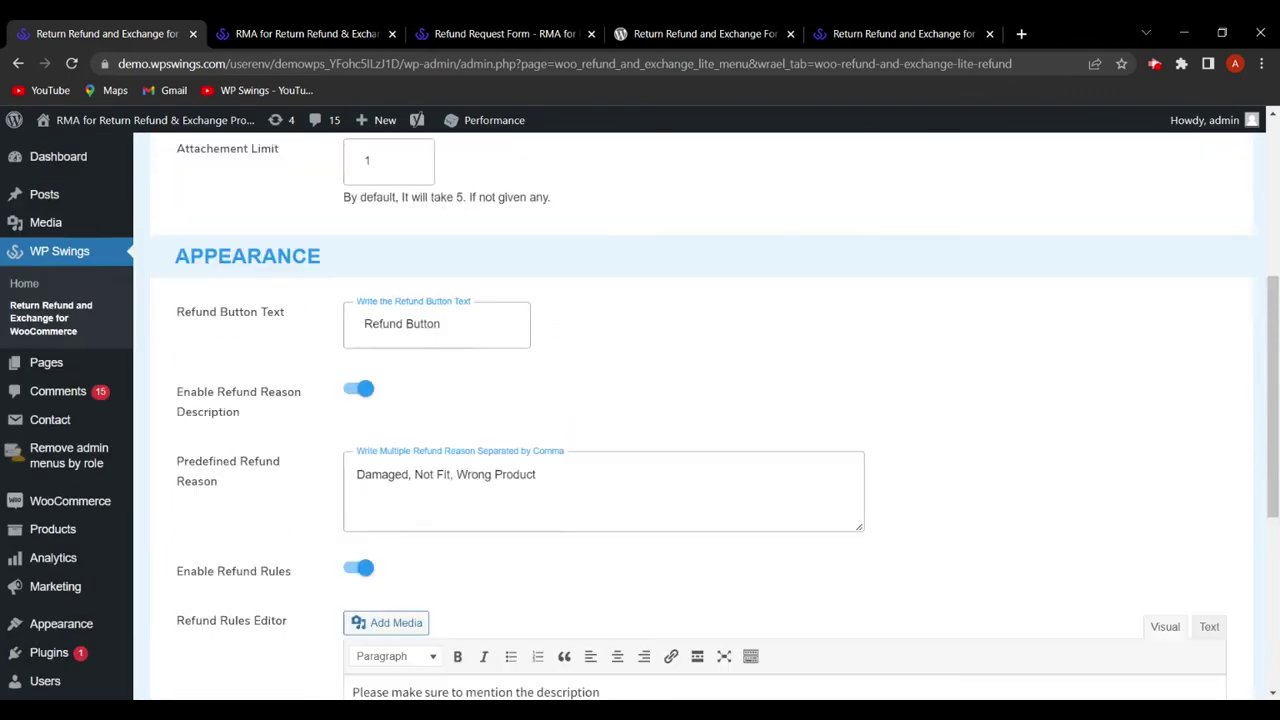
scroll(359, 411, up, 2)
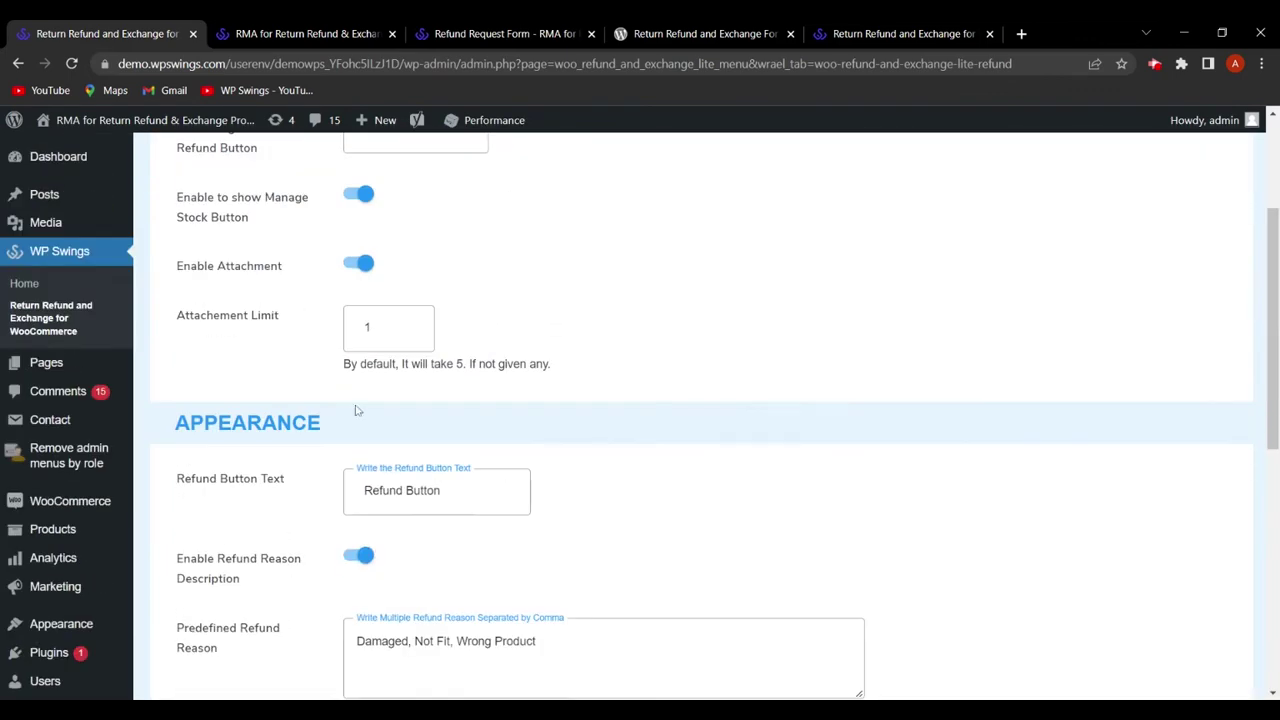
click(500, 34)
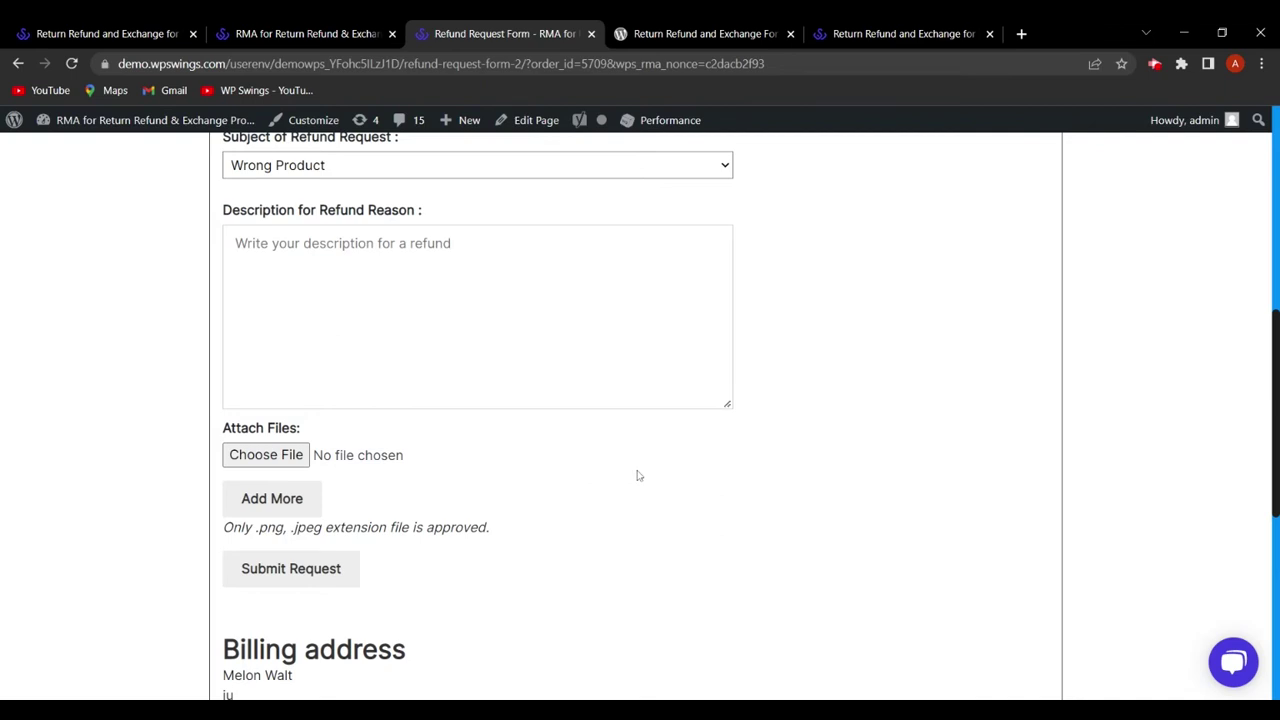
scroll(637, 476, up, 4)
scroll(855, 462, up, 1)
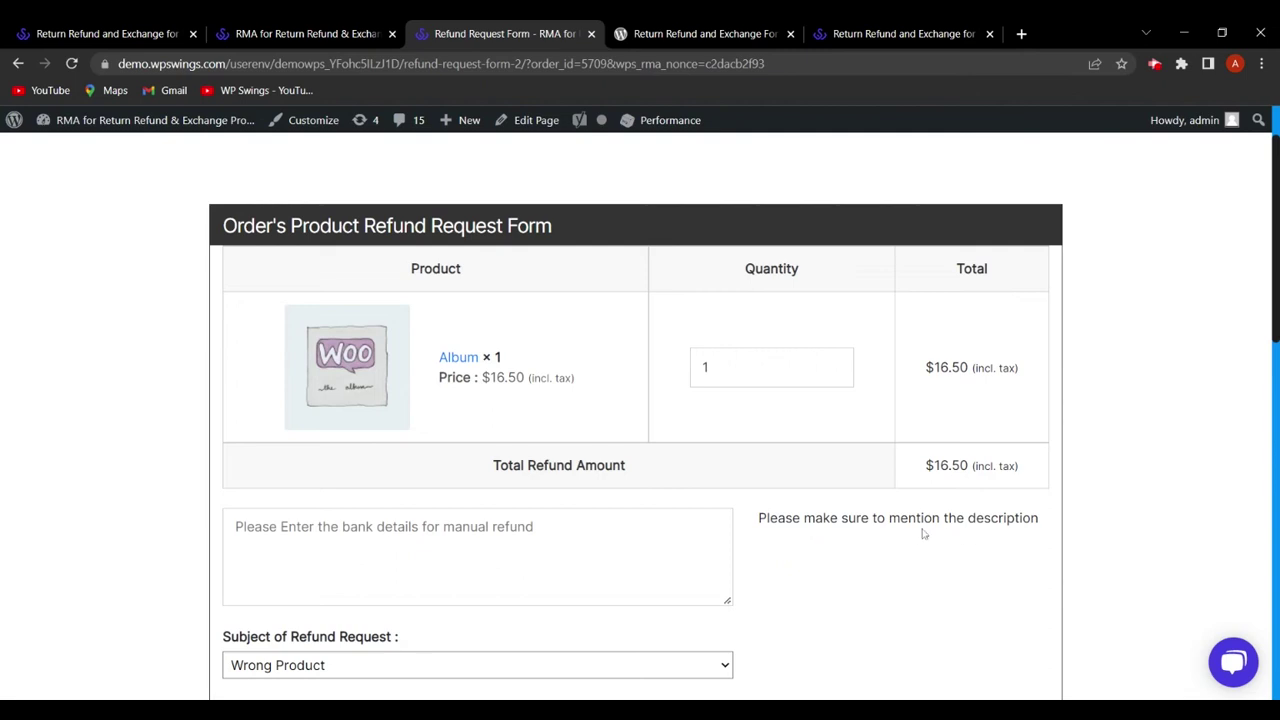
click(68, 32)
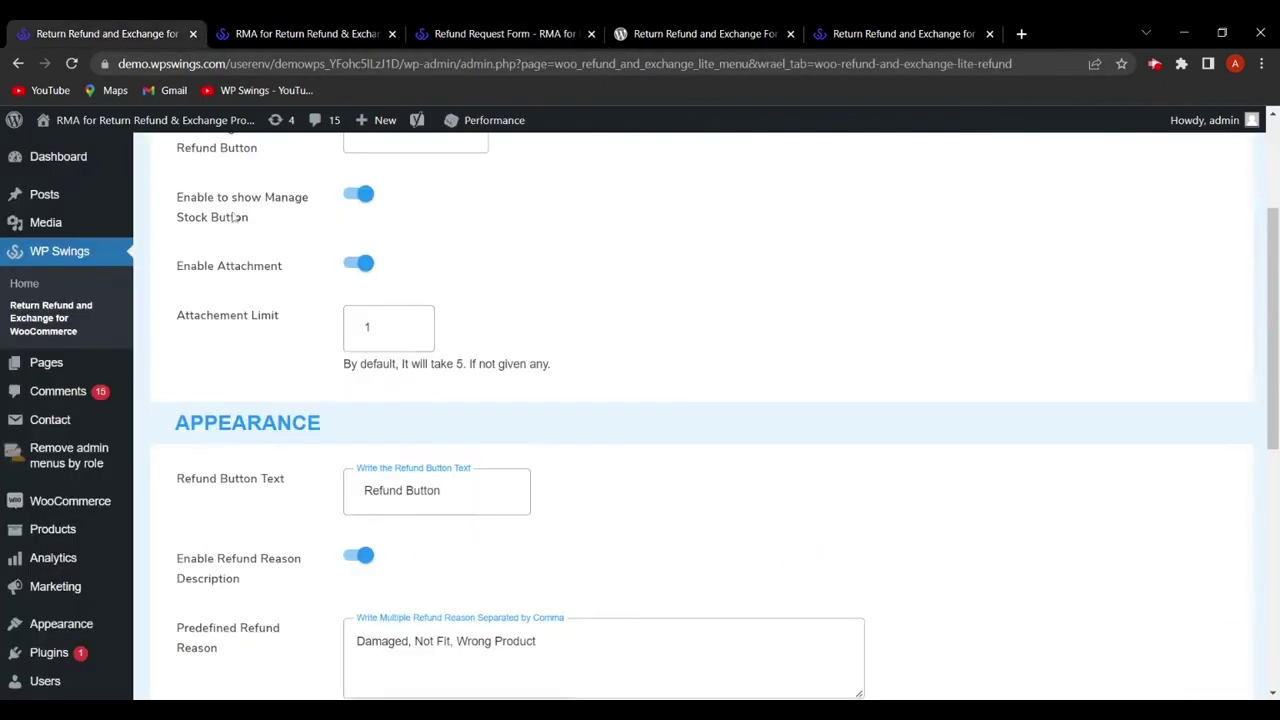
Review the refund appearance and rules settings, and check the corresponding fields on the refund request form.
scroll(520, 435, down, 3)
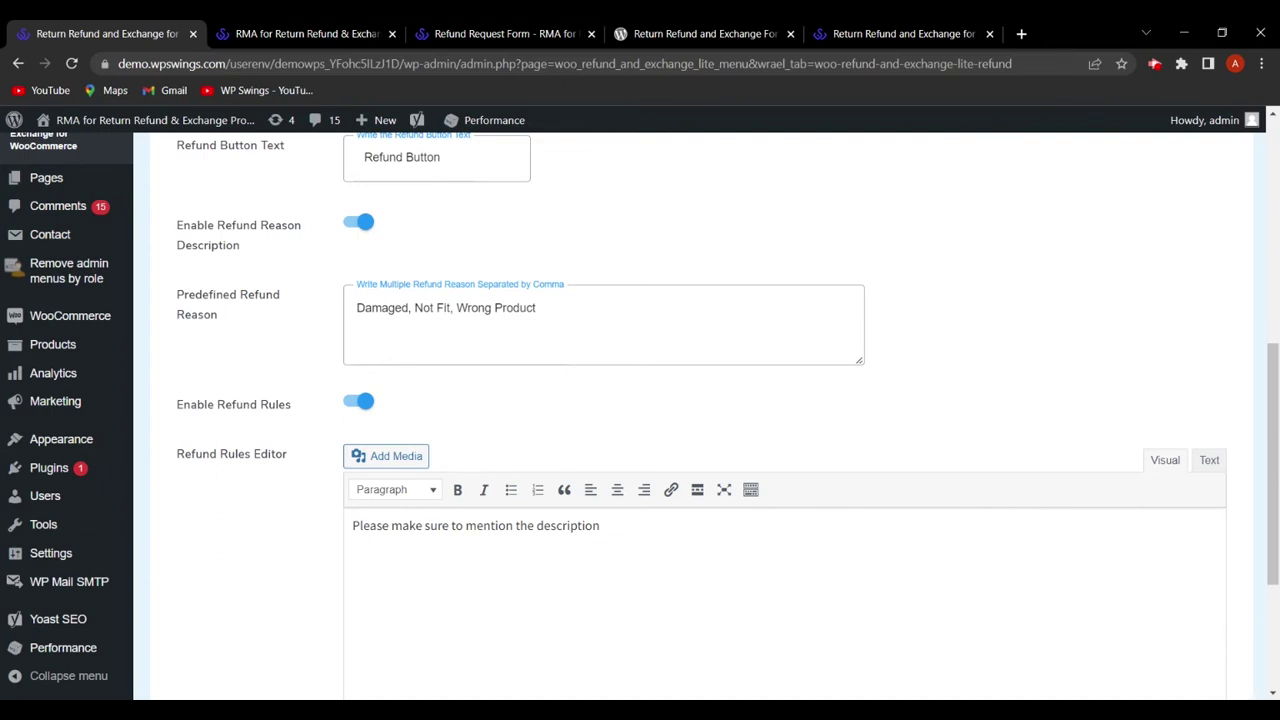
click(490, 31)
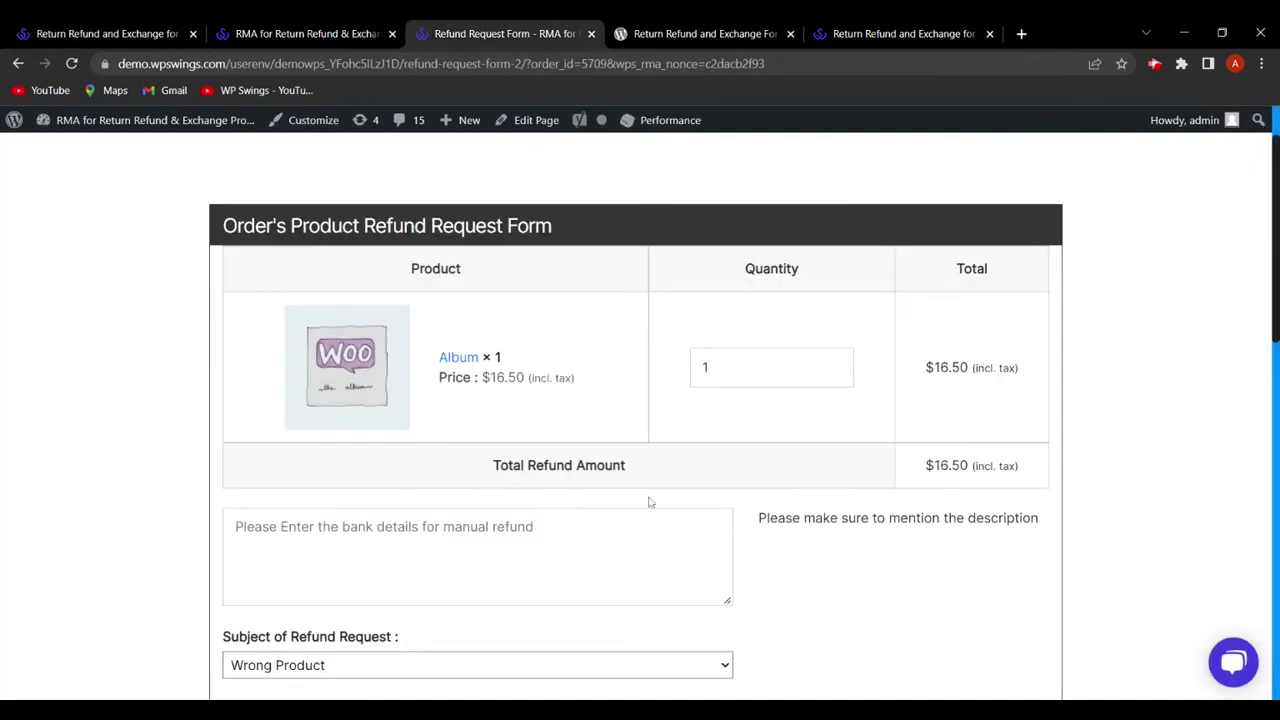
scroll(651, 500, down, 3)
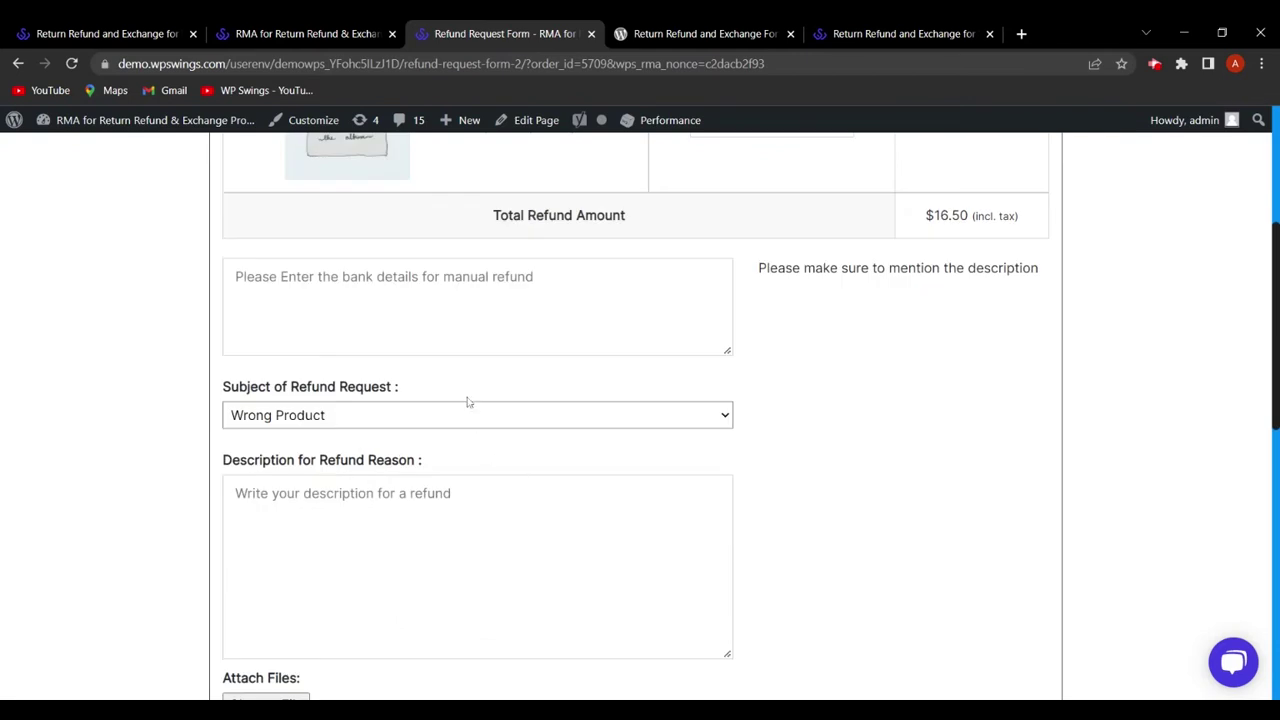
scroll(468, 401, up, 1)
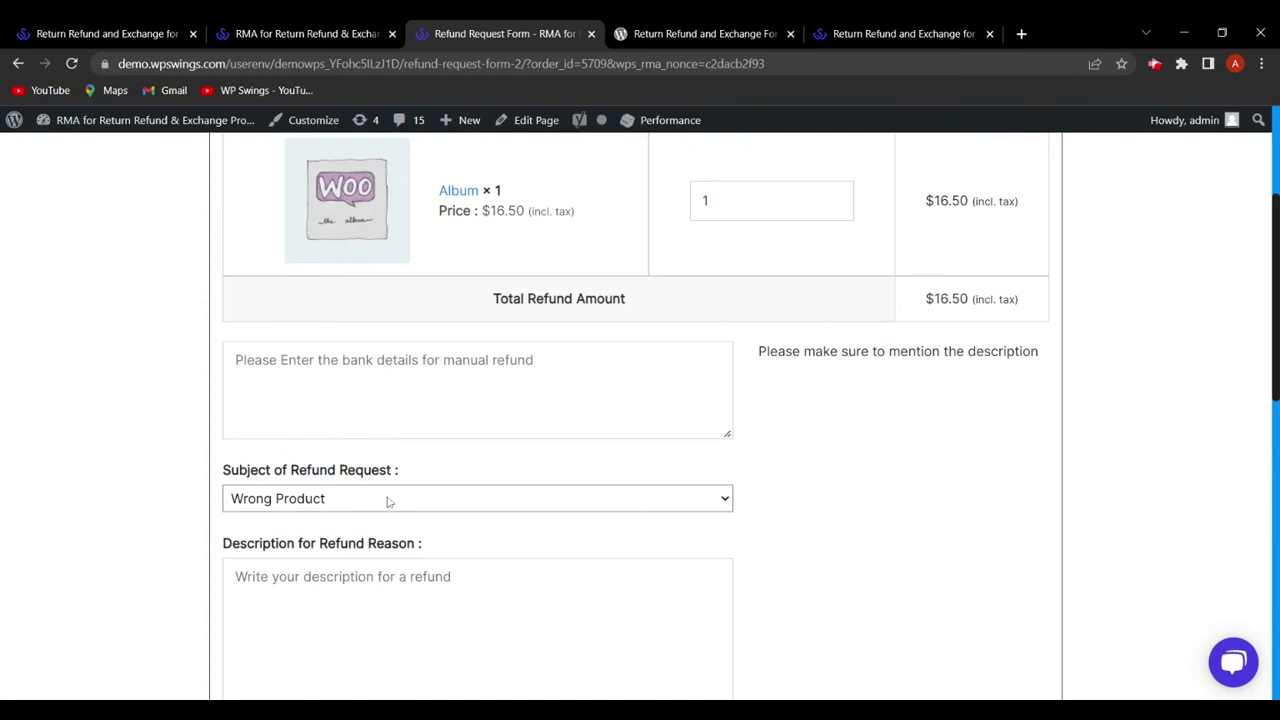
Enter "Wrong Product" as the description for the refund reason and submit the refund request.
scroll(606, 523, down, 2)
click(703, 550)
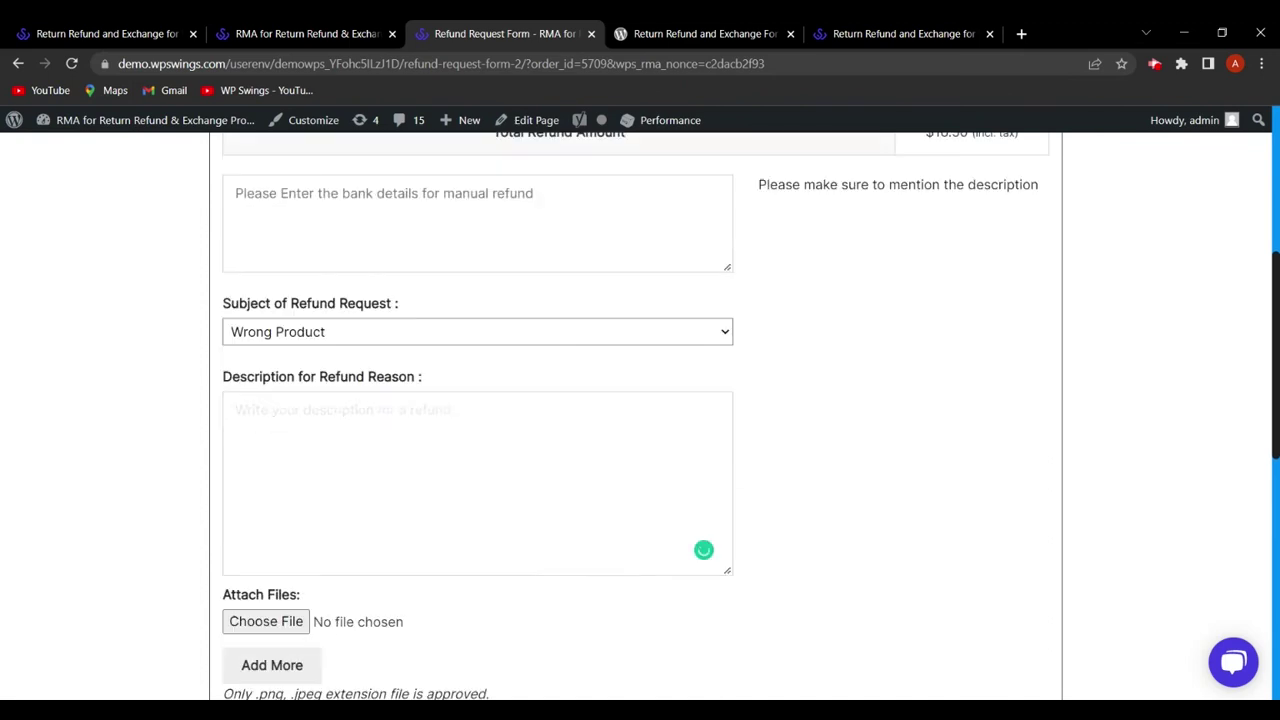
text(Wrong Product)
scroll(337, 434, down, 5)
scroll(304, 431, up, 1)
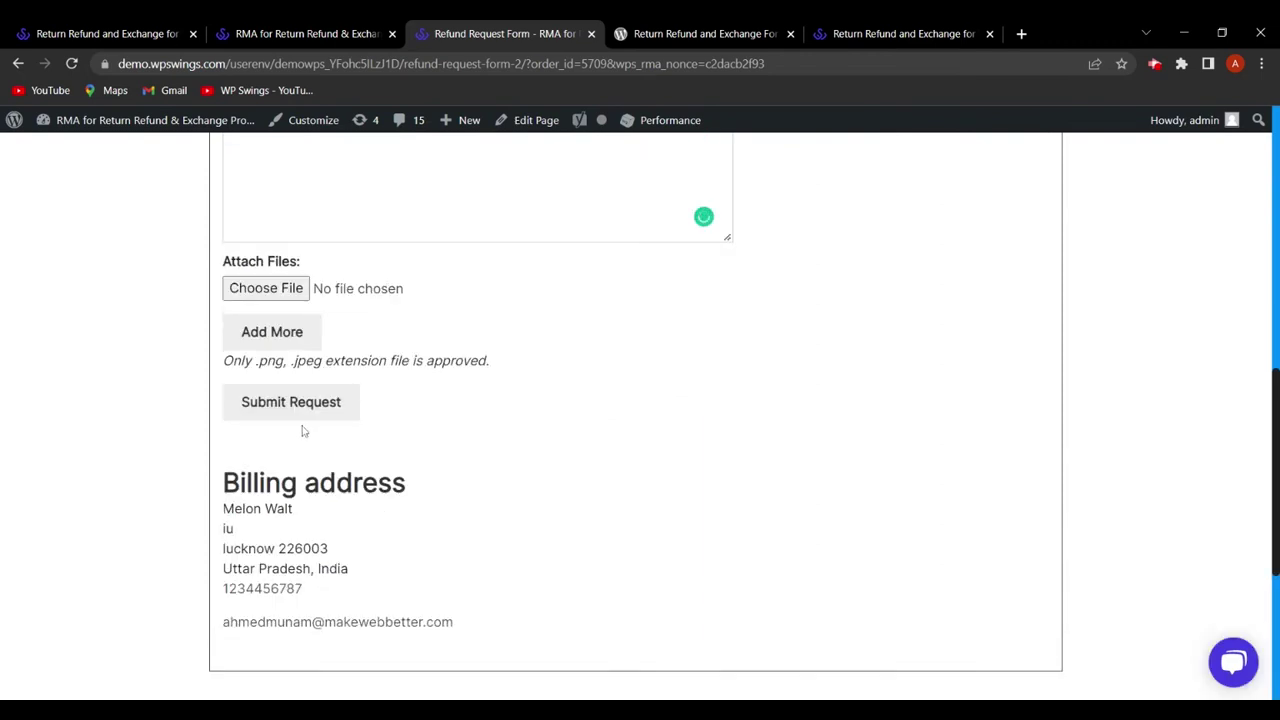
click(309, 414)
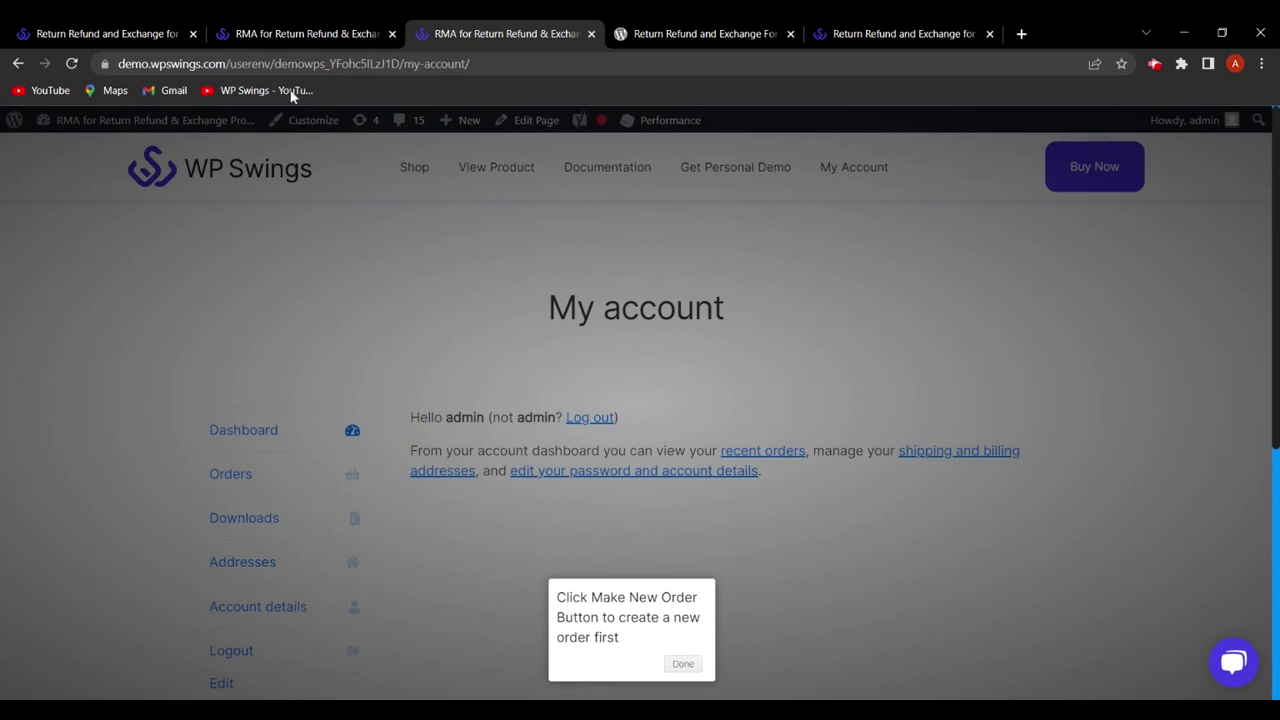
Return to the plugin's refund settings, review them and open the configuration of the Refund Request Email.
click(133, 30)
scroll(700, 400, up, 5)
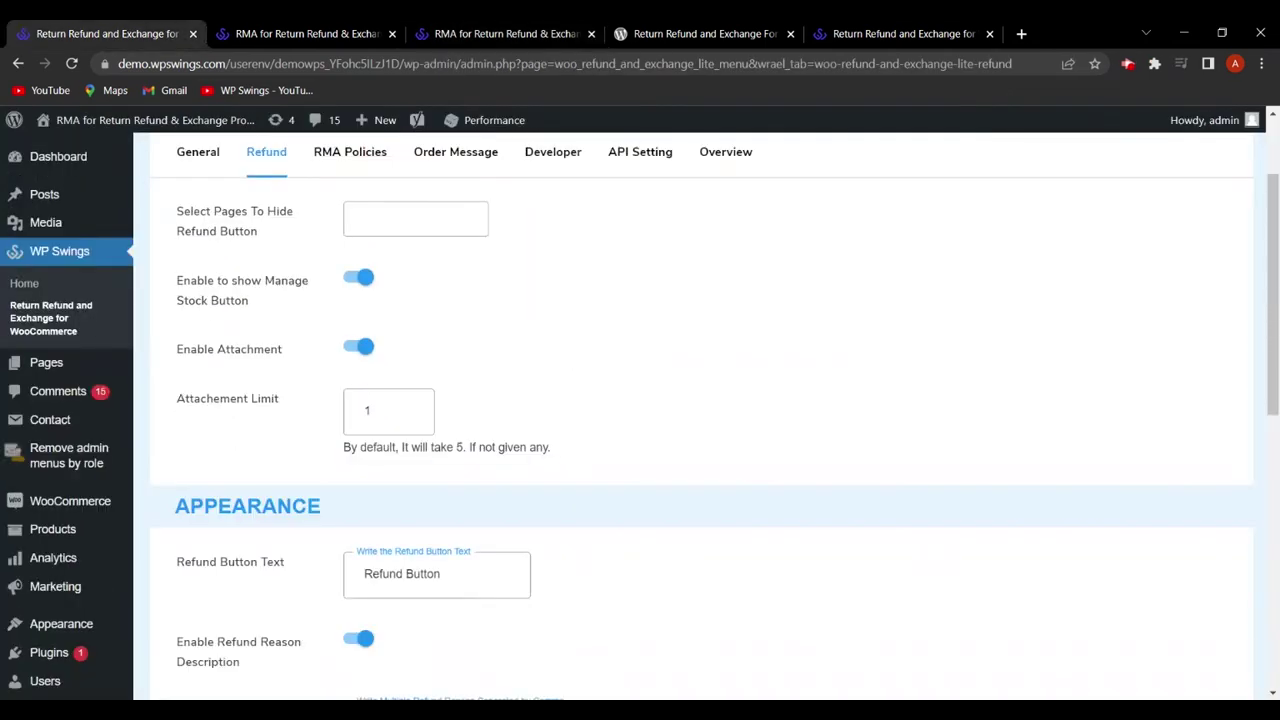
scroll(877, 489, down, 7)
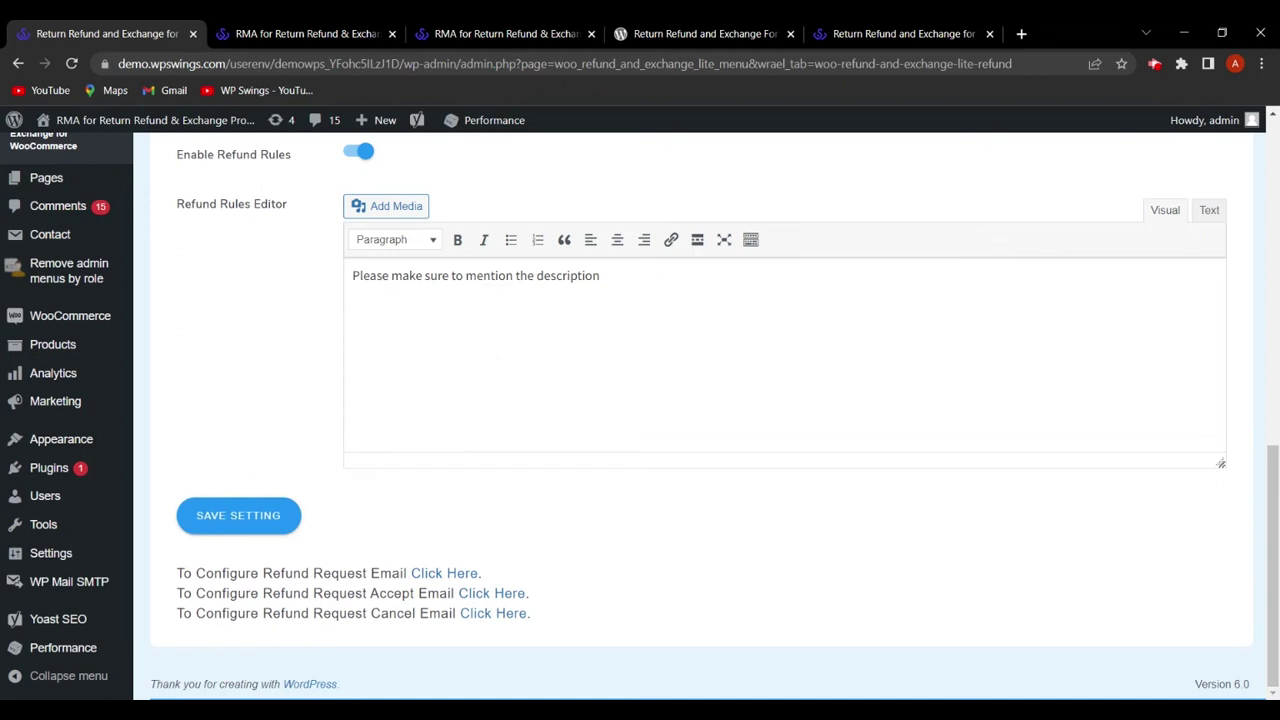
click(437, 574)
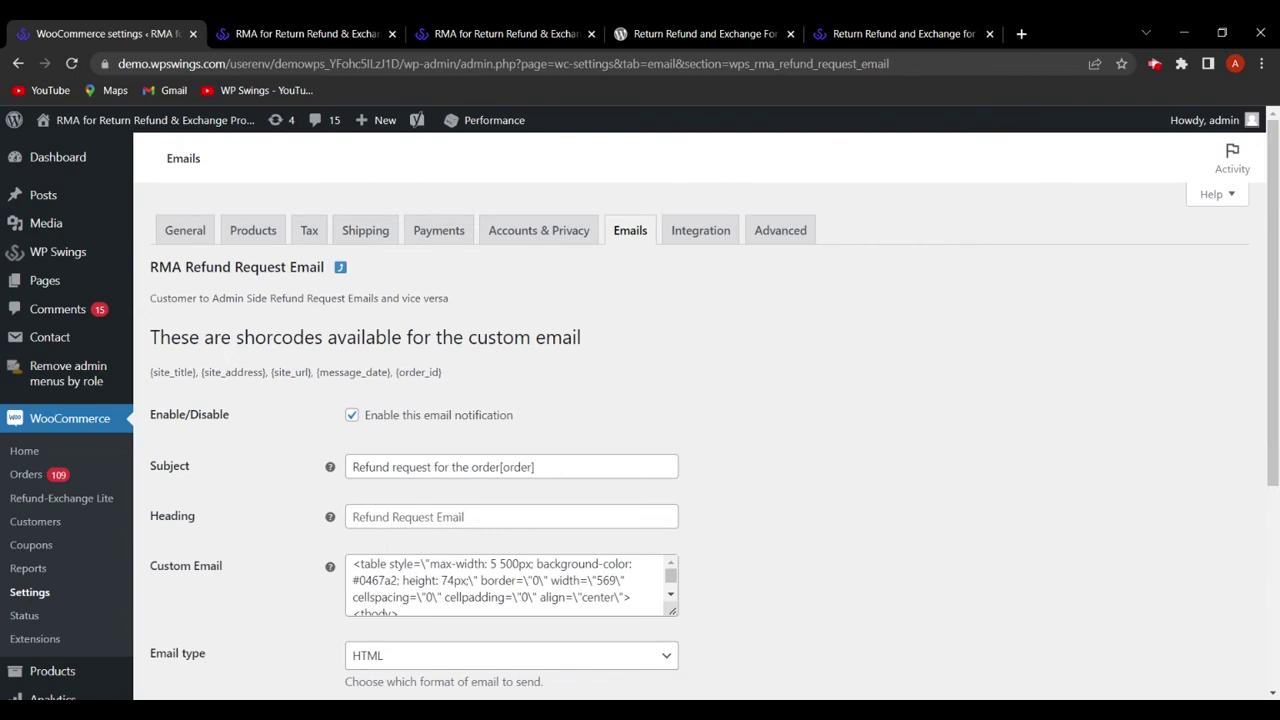
Examine the refund request email's shortcodes, enable option, subject, heading, custom email content and email type.
scroll(640, 426, down, 2)
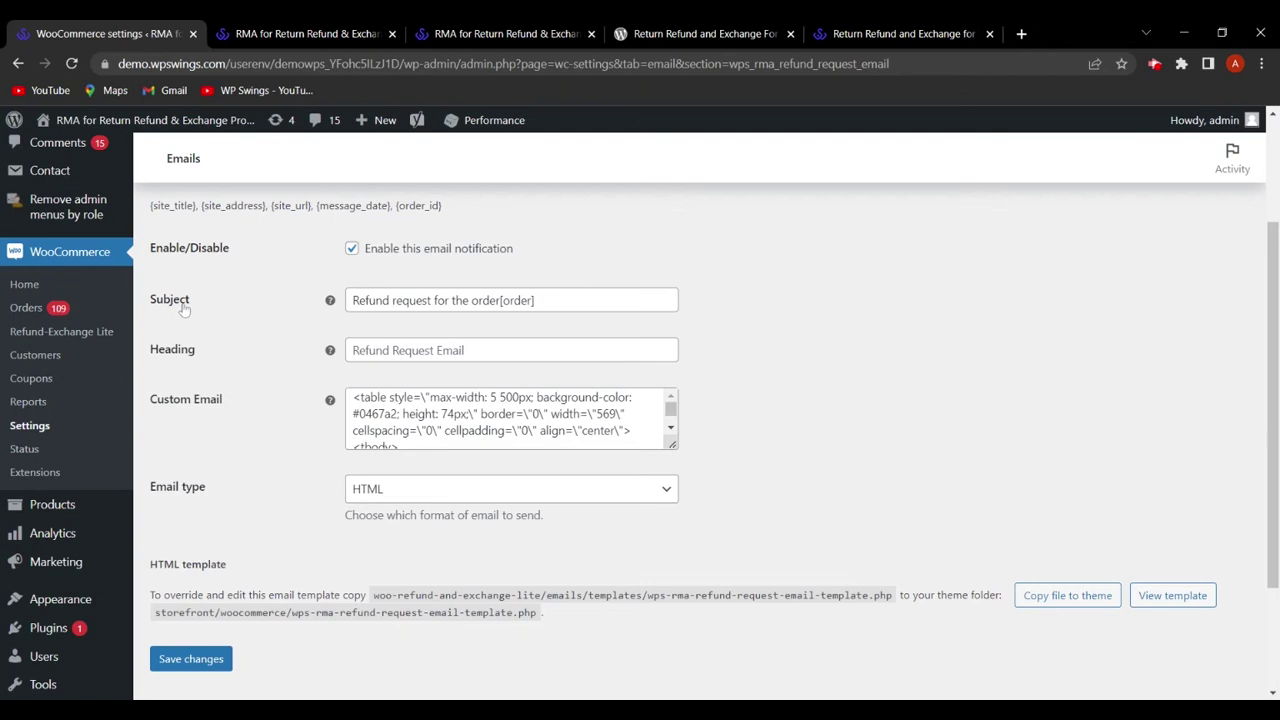
scroll(249, 350, up, 1)
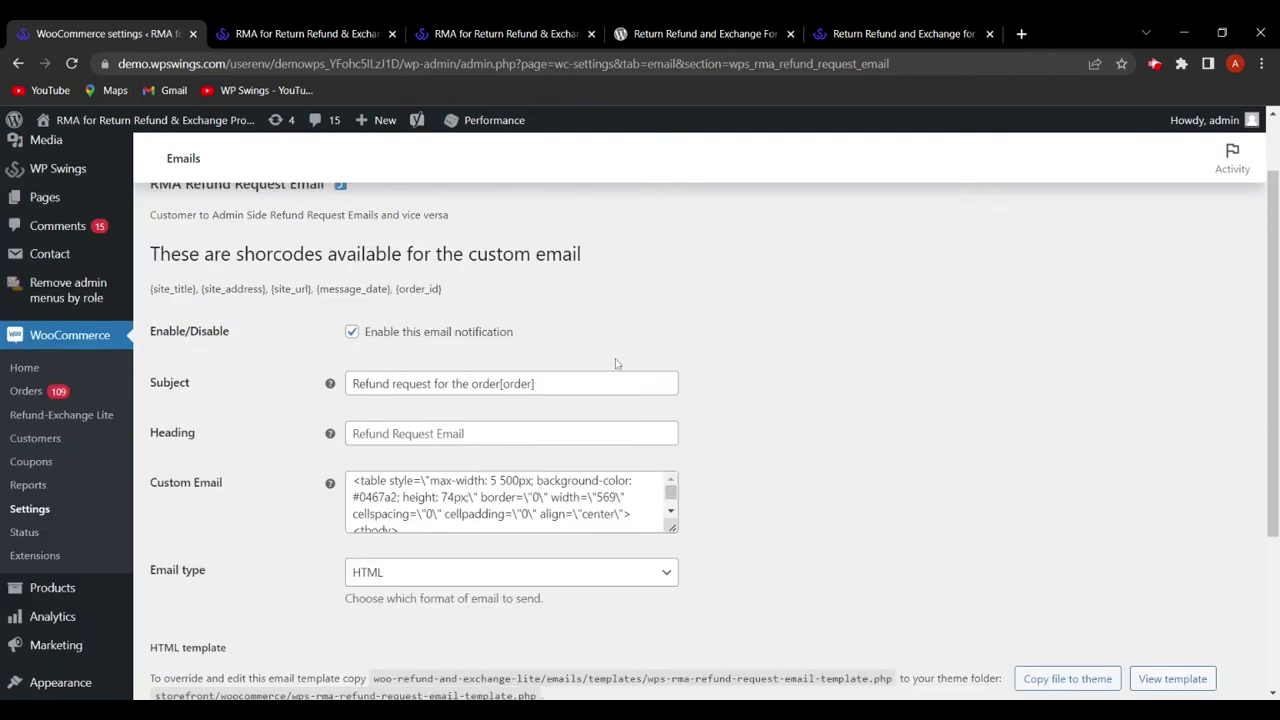
scroll(614, 364, up, 1)
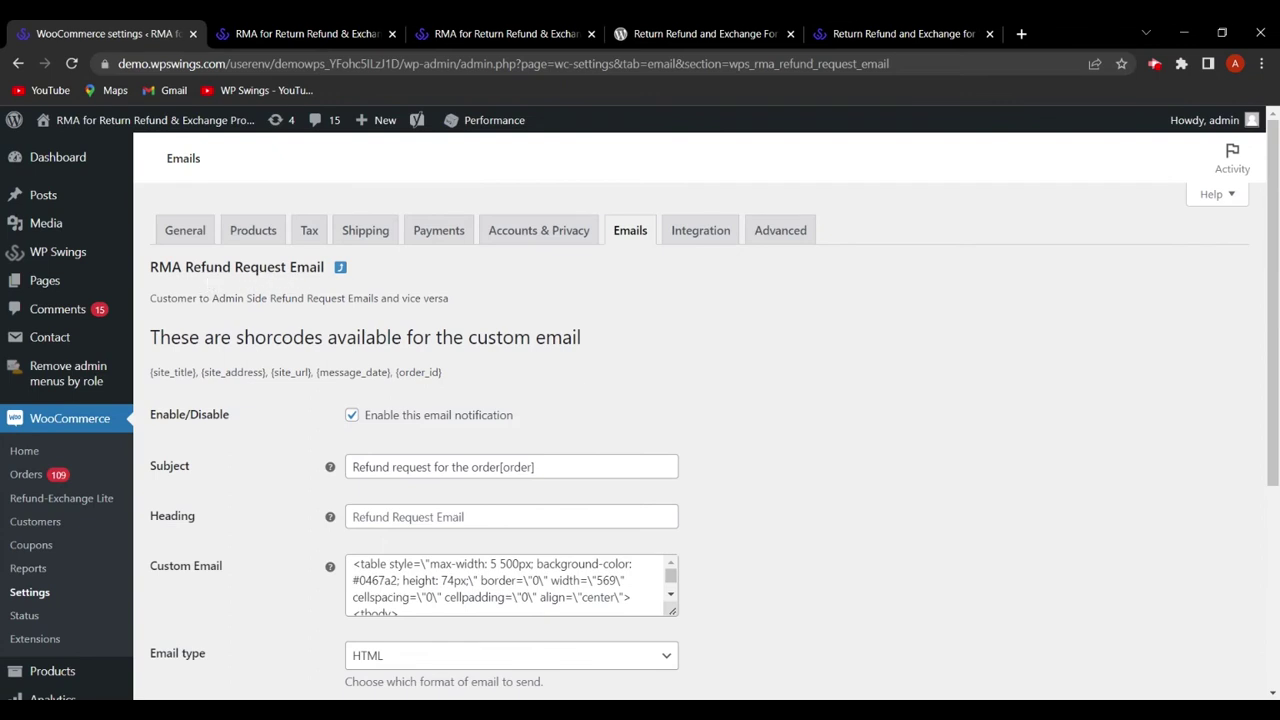
scroll(577, 375, down, 2)
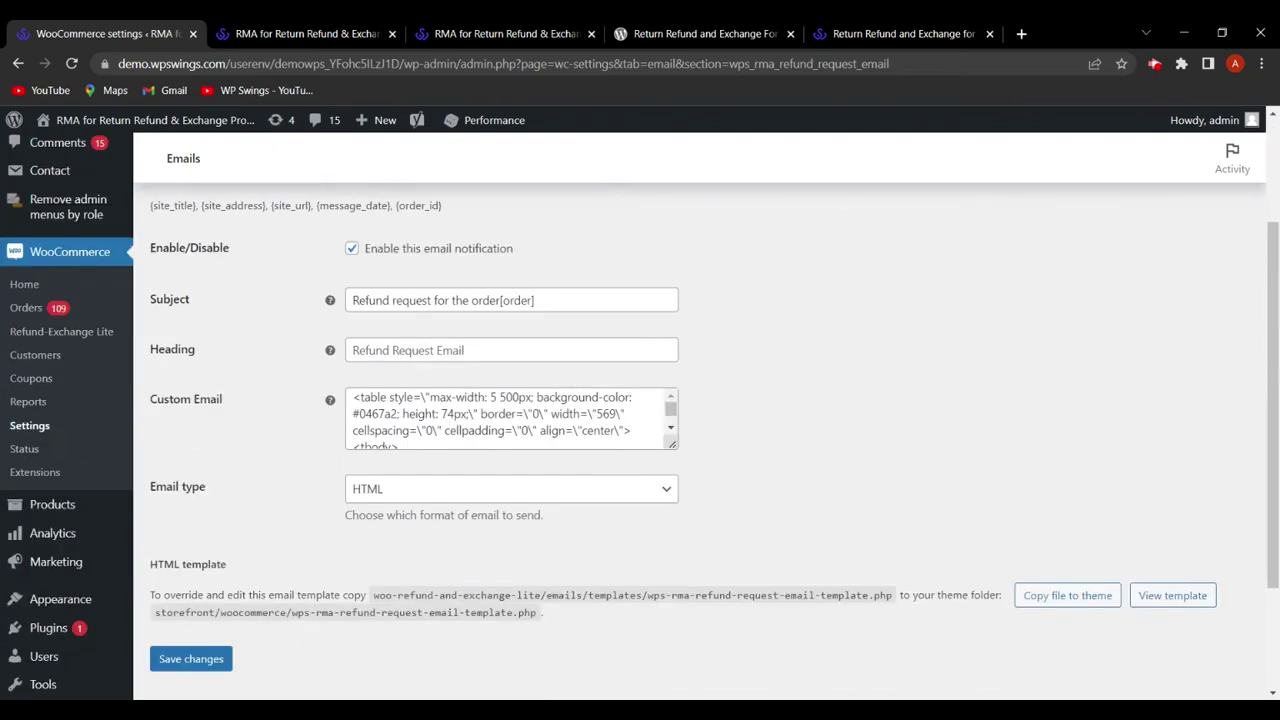
scroll(511, 418, down, 2)
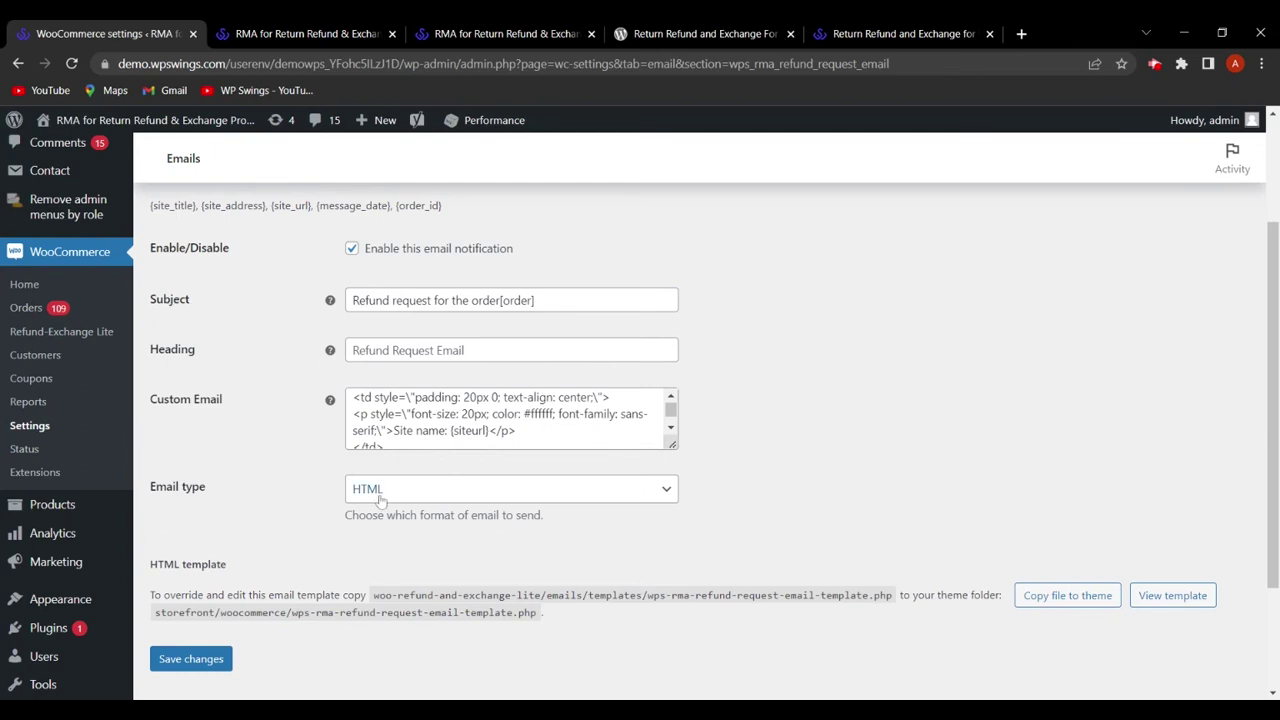
scroll(635, 549, up, 3)
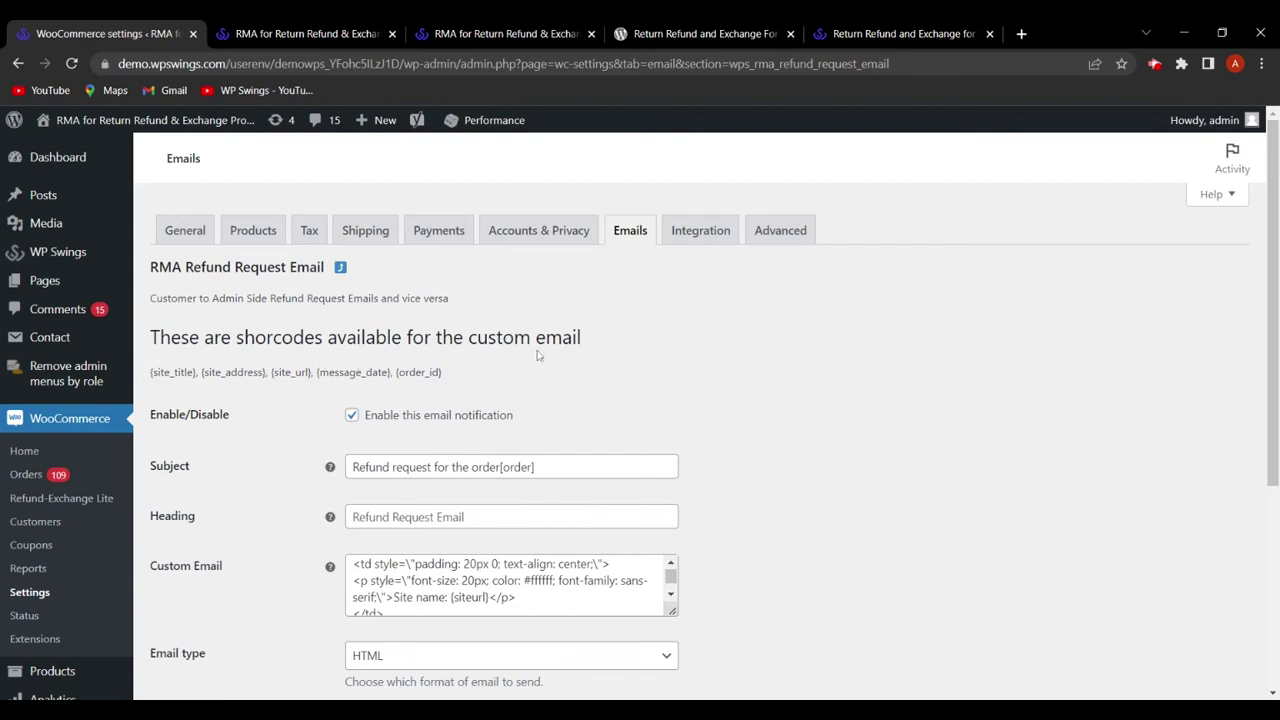
Go back to the refund settings to view the accept and cancel email options, and open the newest WooCommerce order for editing.
click(18, 63)
scroll(569, 489, down, 10)
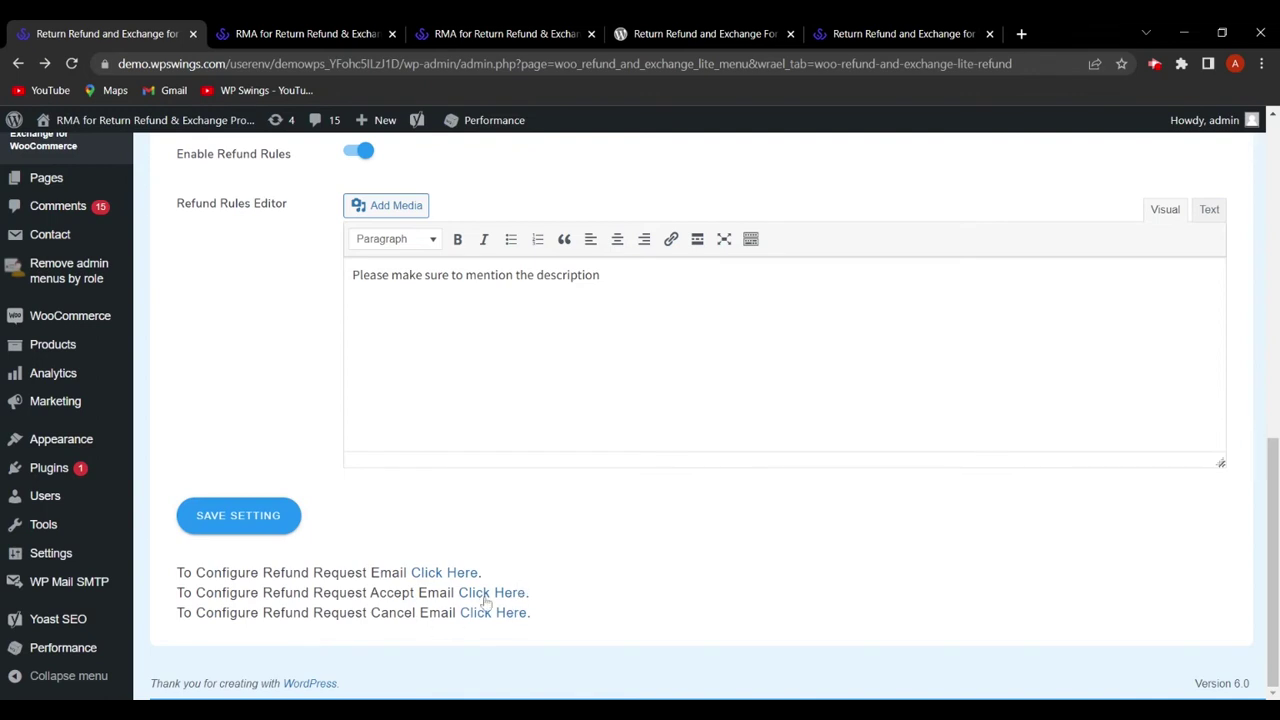
mouse_move(80, 322)
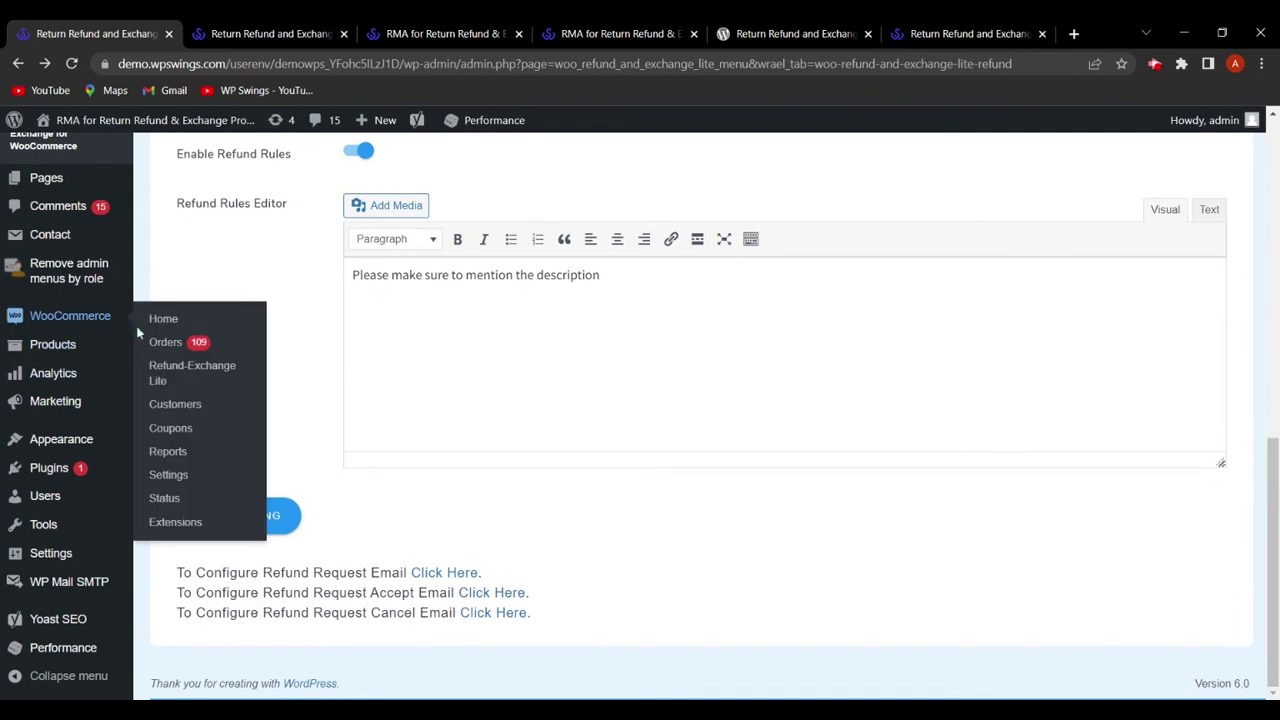
click(165, 340)
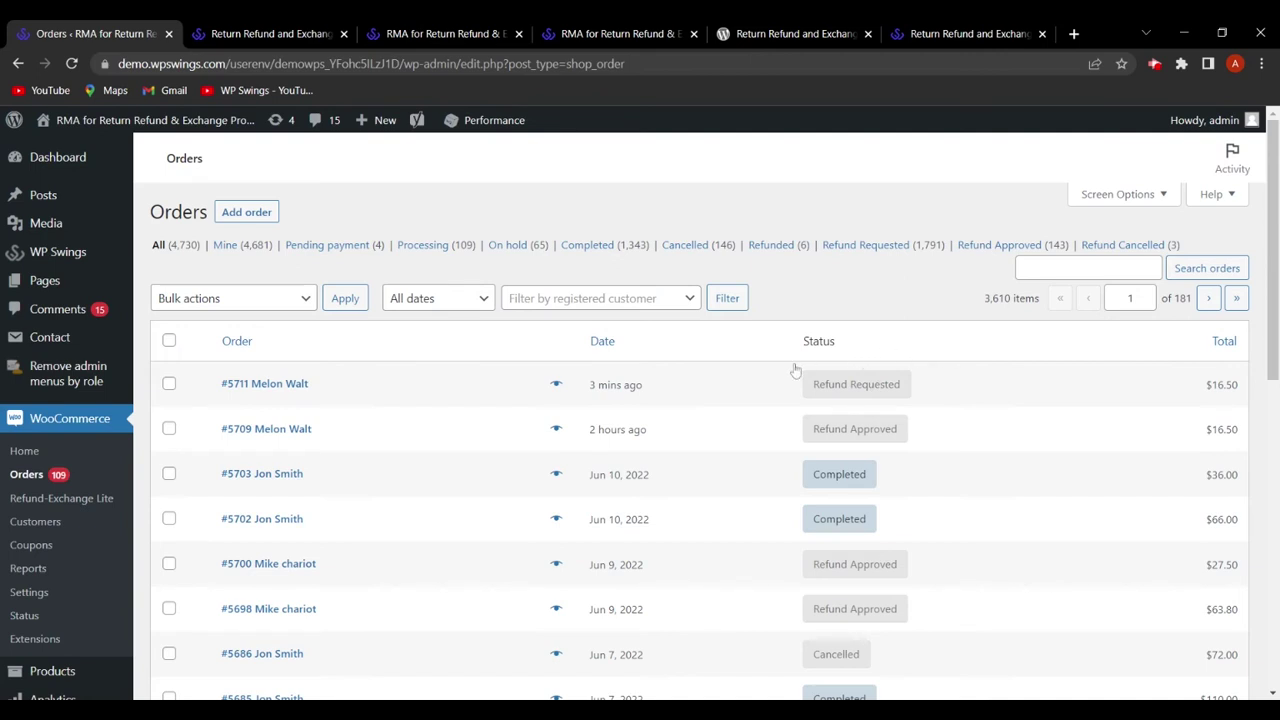
click(288, 386)
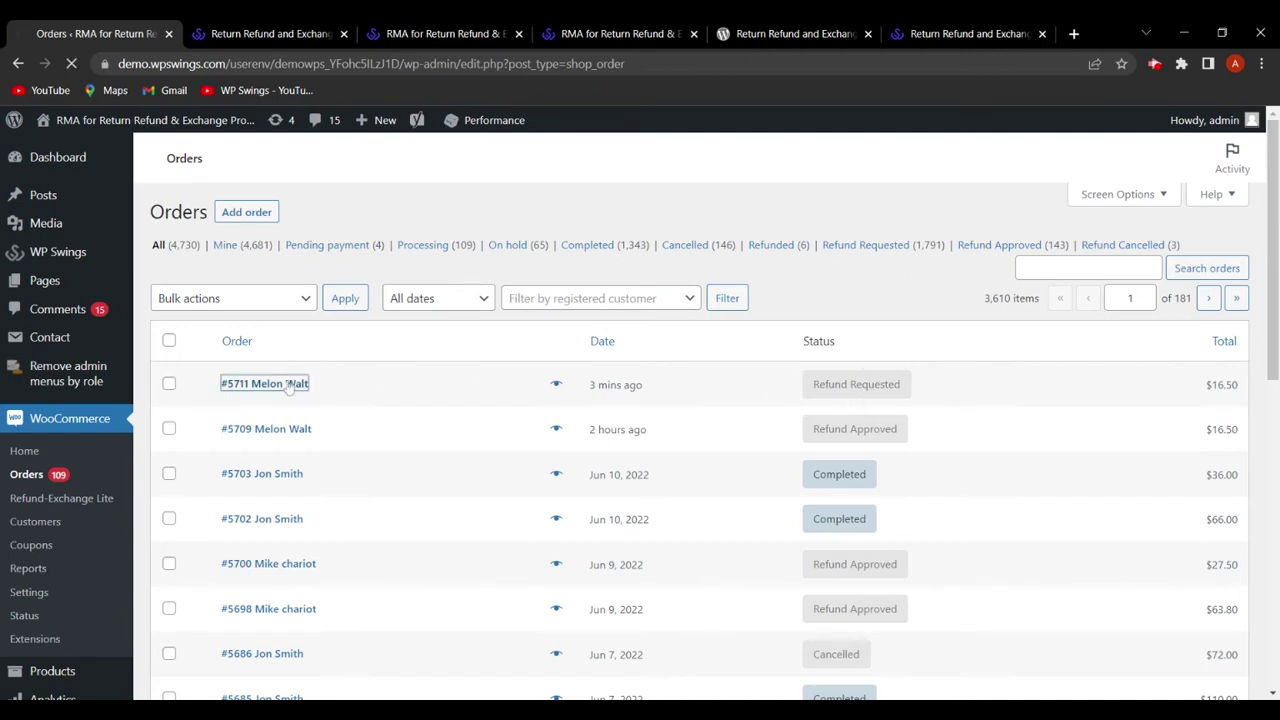
Try the refund statuses on the order, set its status to Refund Approved and update the order.
click(290, 419)
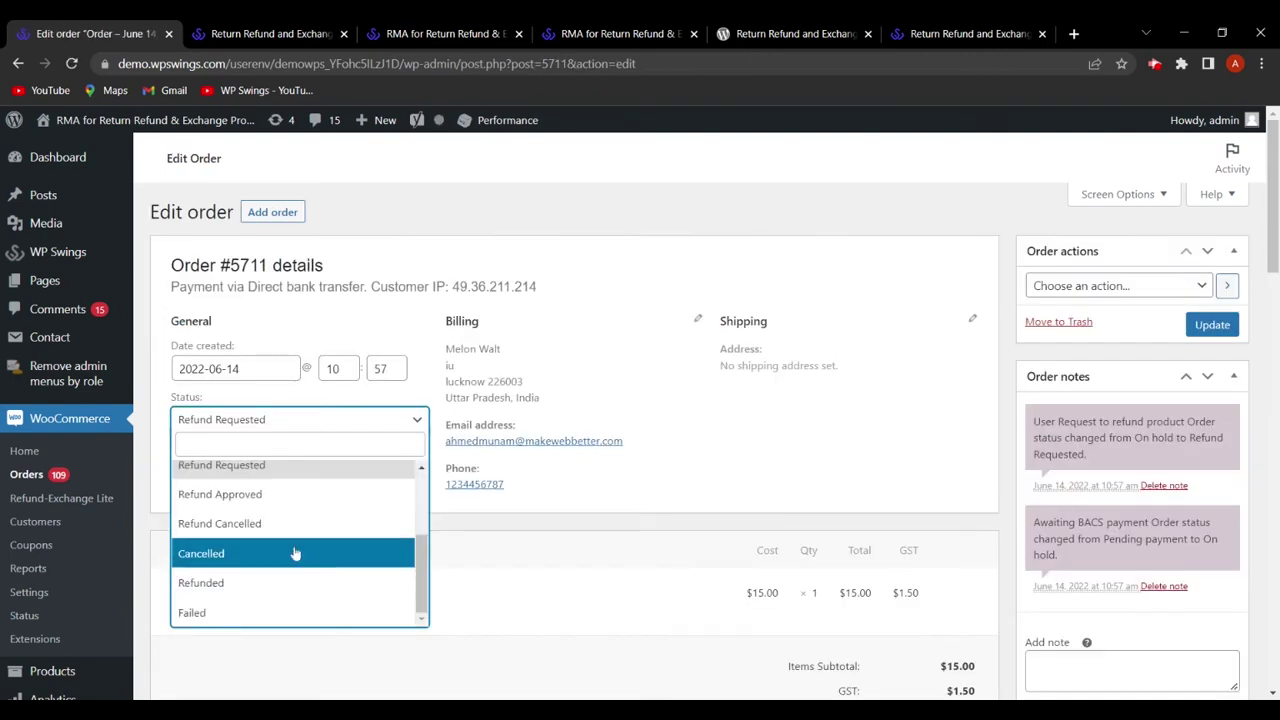
click(257, 494)
click(300, 425)
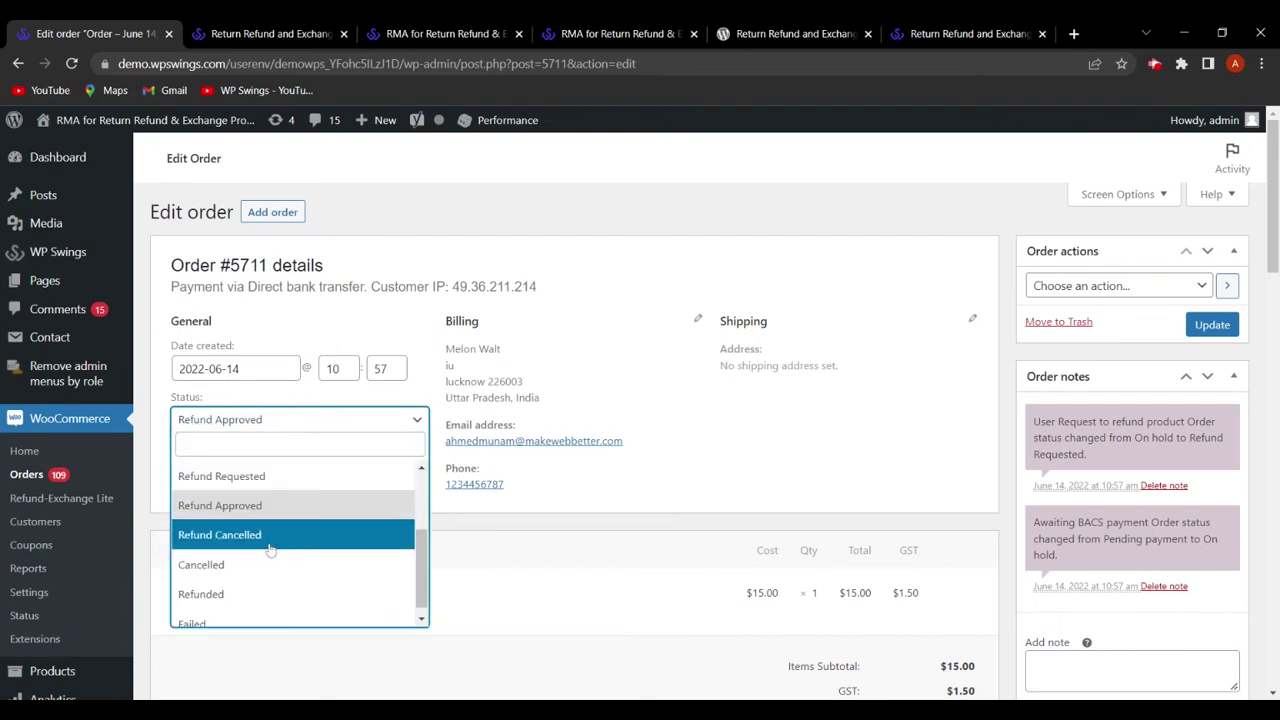
click(269, 546)
click(322, 420)
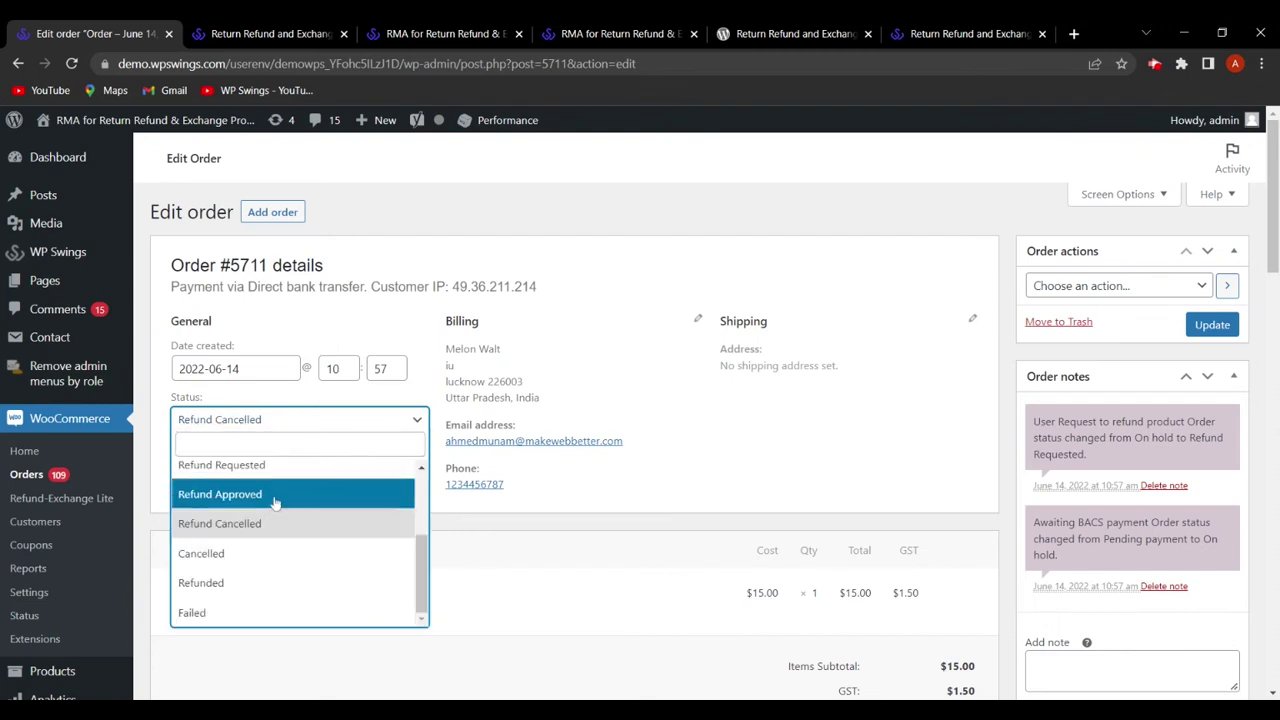
click(275, 502)
click(1205, 328)
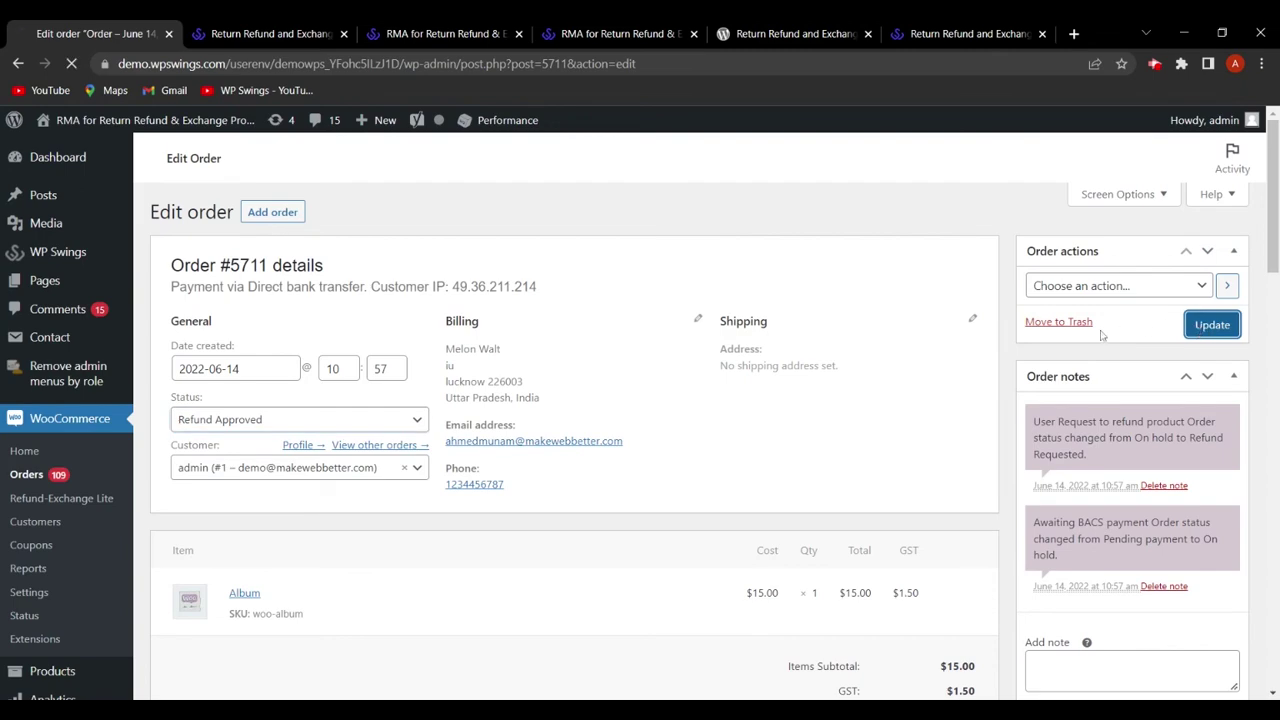
Review the order's Refund Requested Products section and accept the customer's refund request.
scroll(629, 471, down, 10)
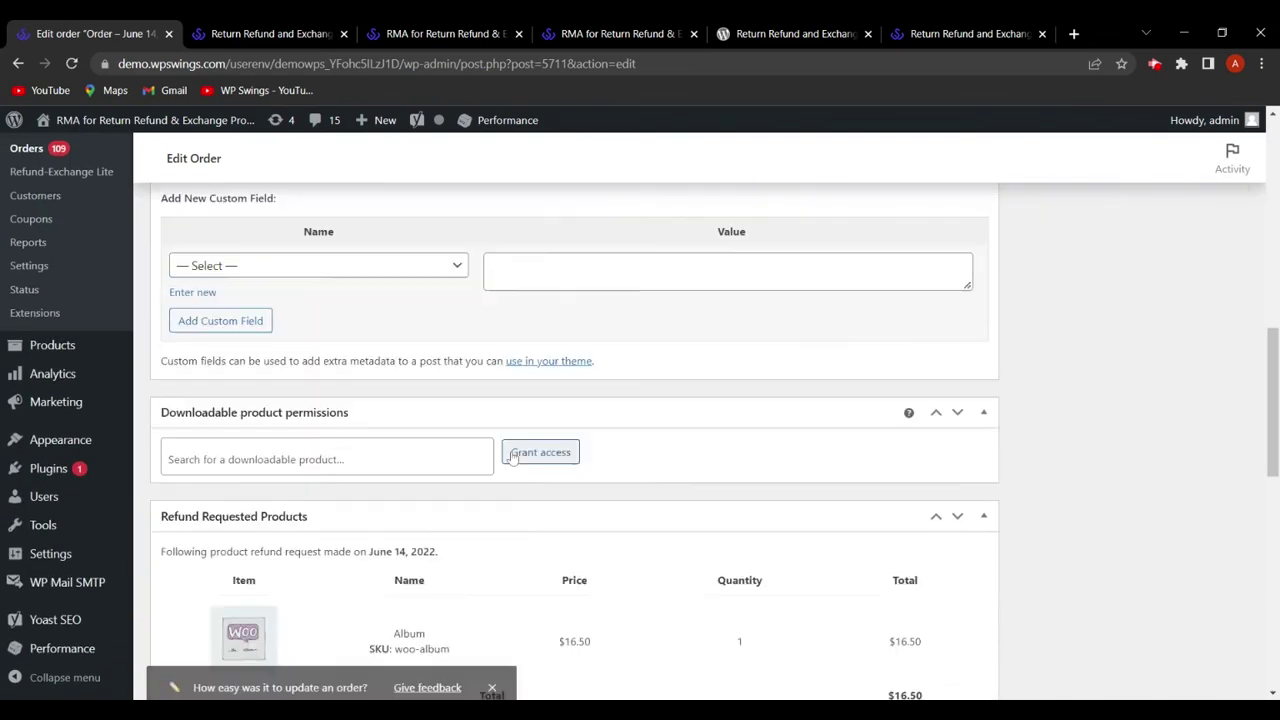
scroll(512, 455, down, 5)
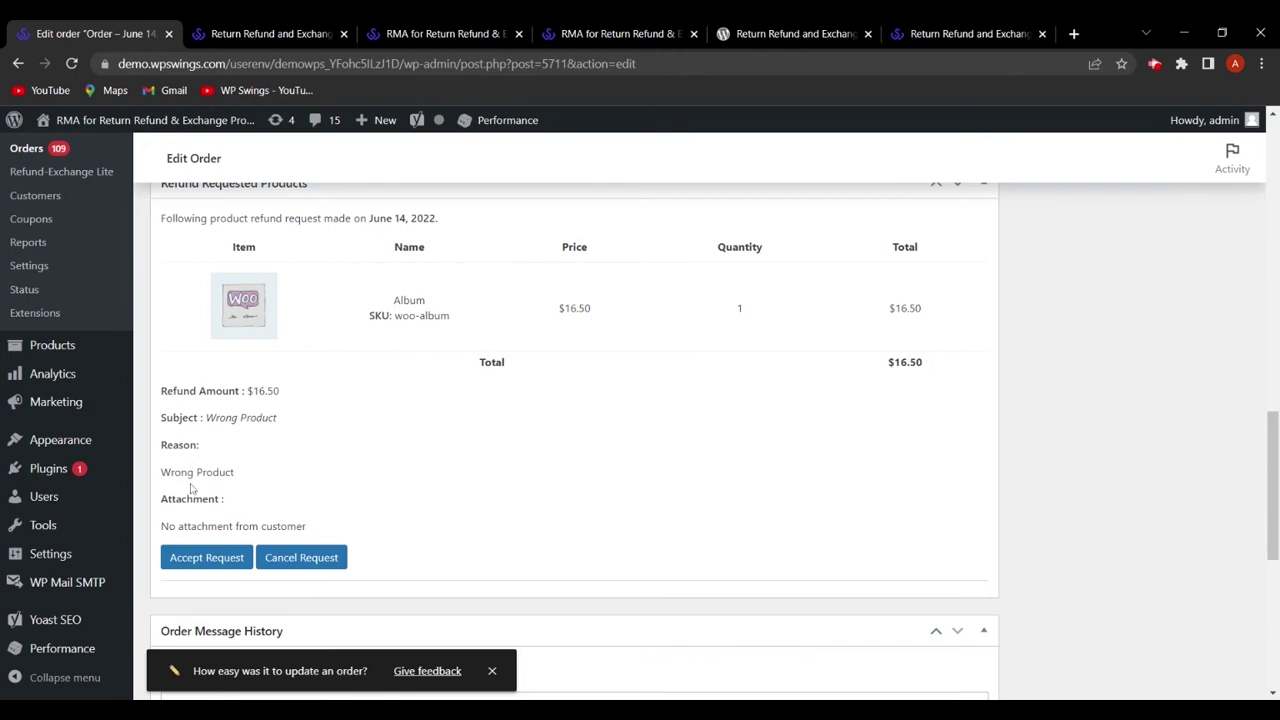
scroll(405, 491, down, 1)
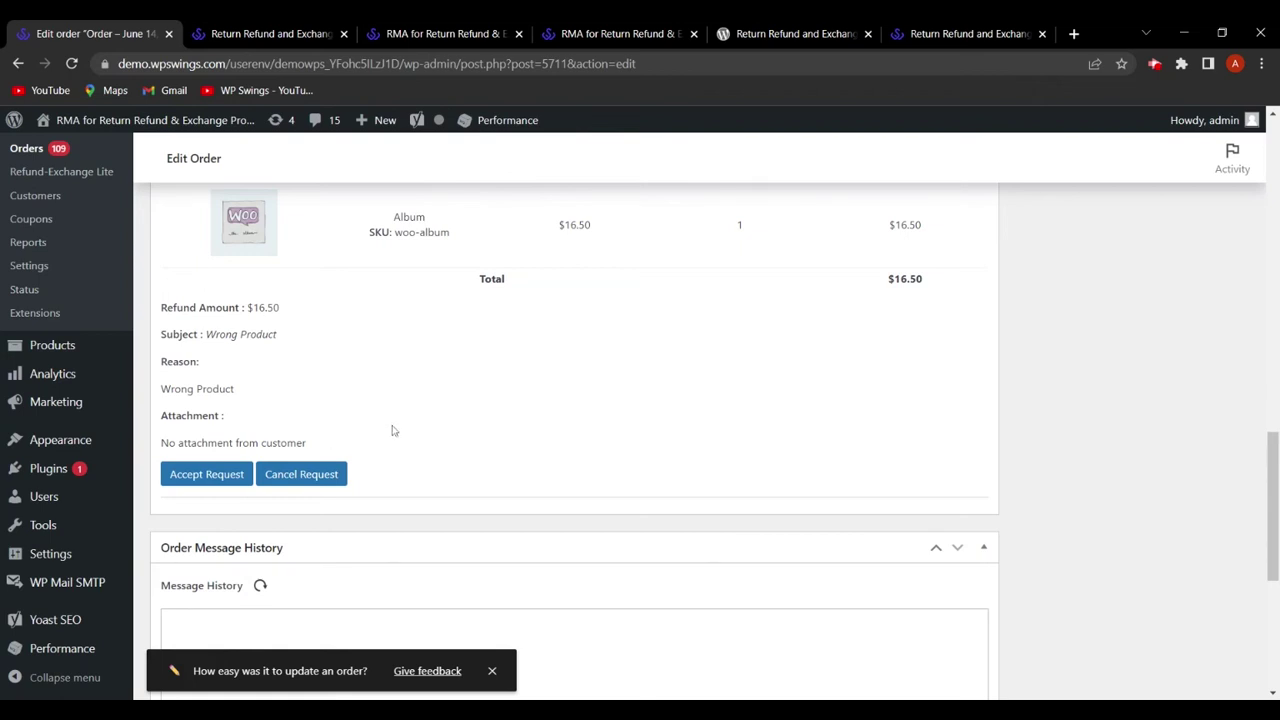
click(207, 475)
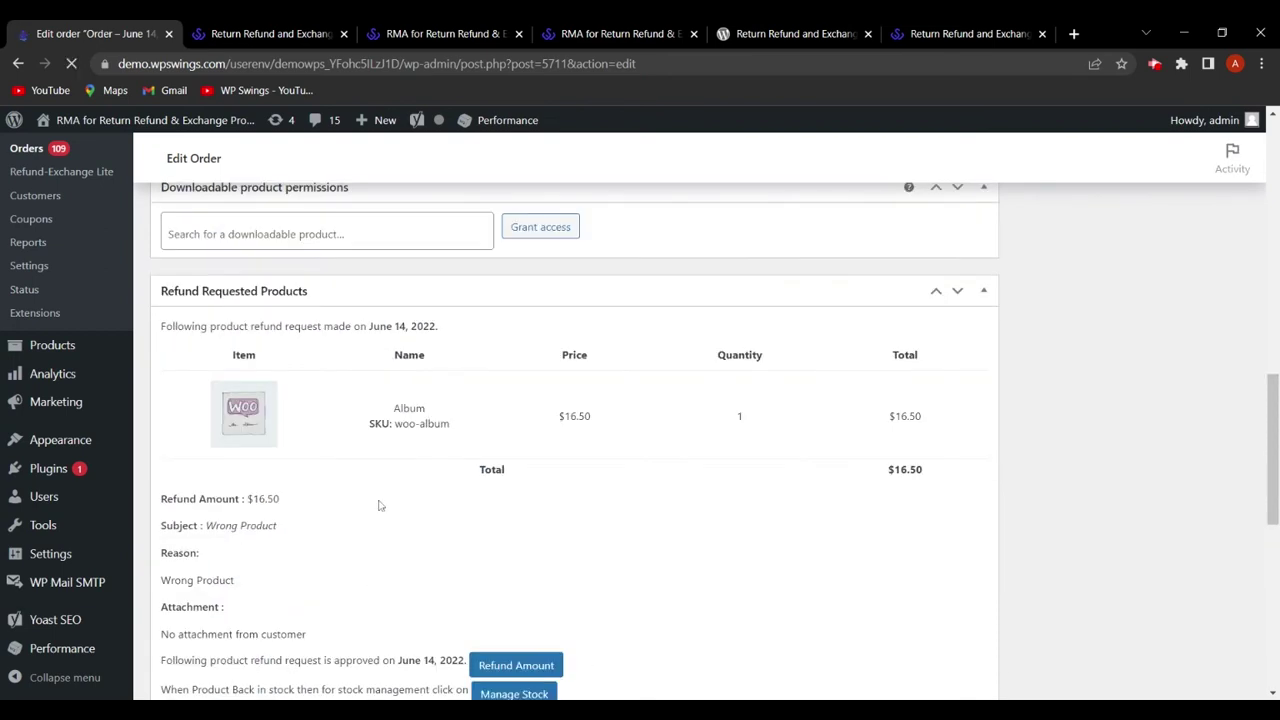
Compare the order's Manage Stock option with the Enable to show Manage Stock Button setting in the plugin's refund settings, and return to the order.
scroll(378, 505, down, 3)
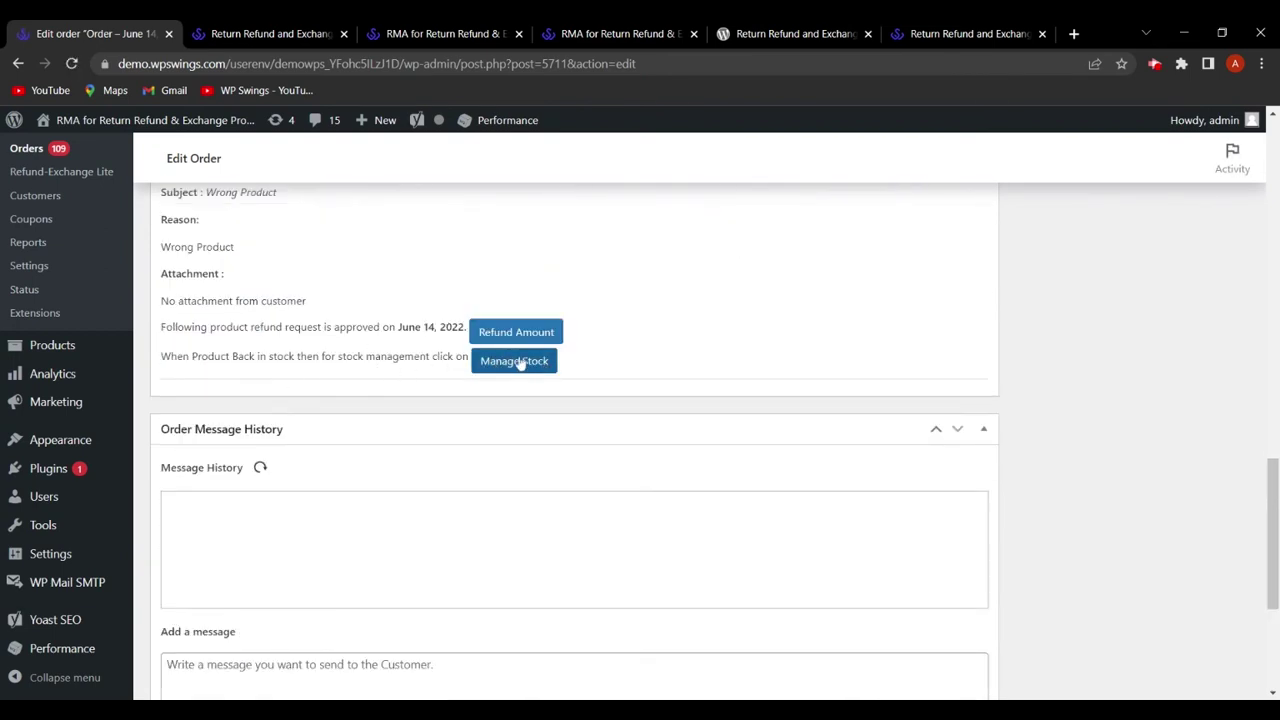
mouse_move(75, 370)
scroll(75, 370, up, 3)
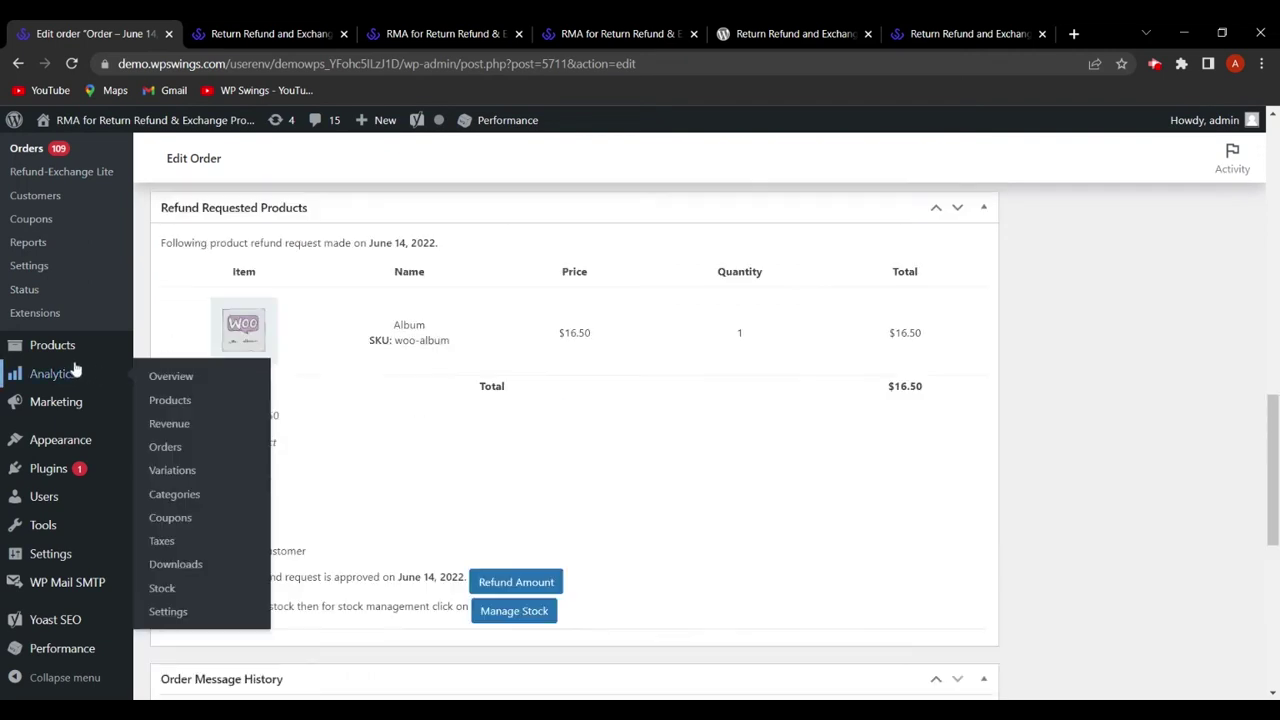
scroll(75, 370, up, 1)
mouse_move(80, 255)
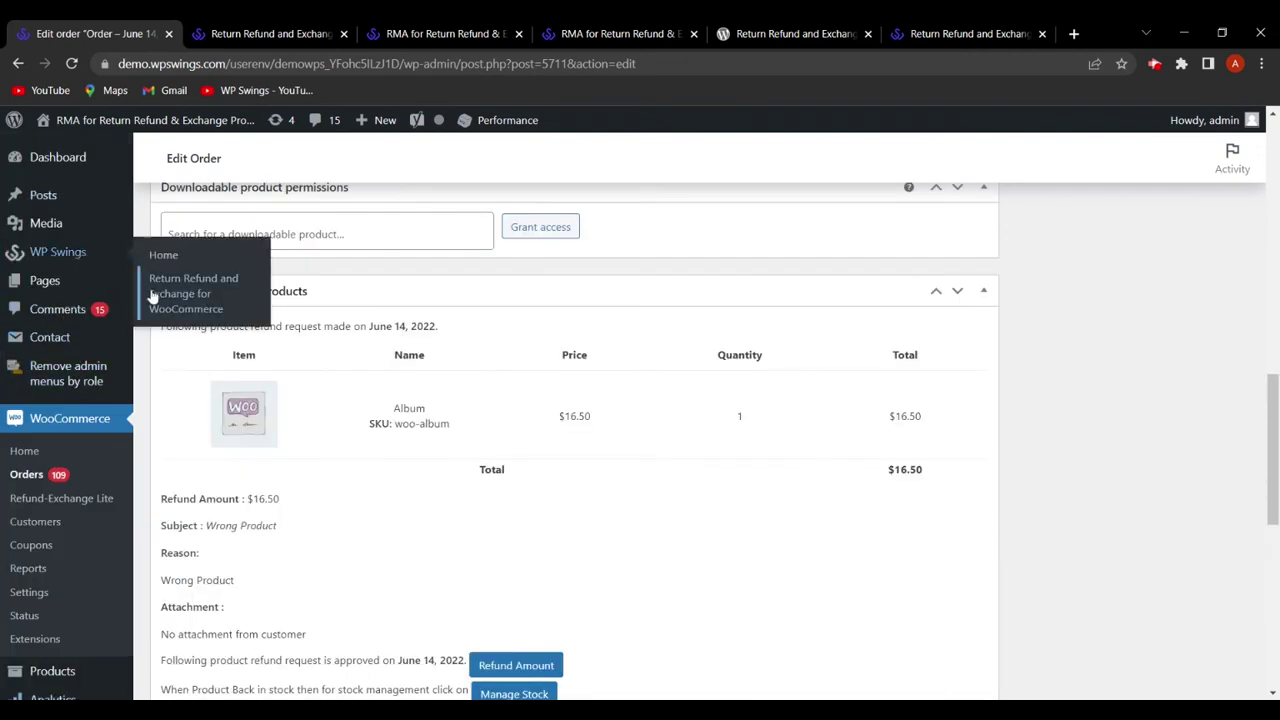
click(200, 311)
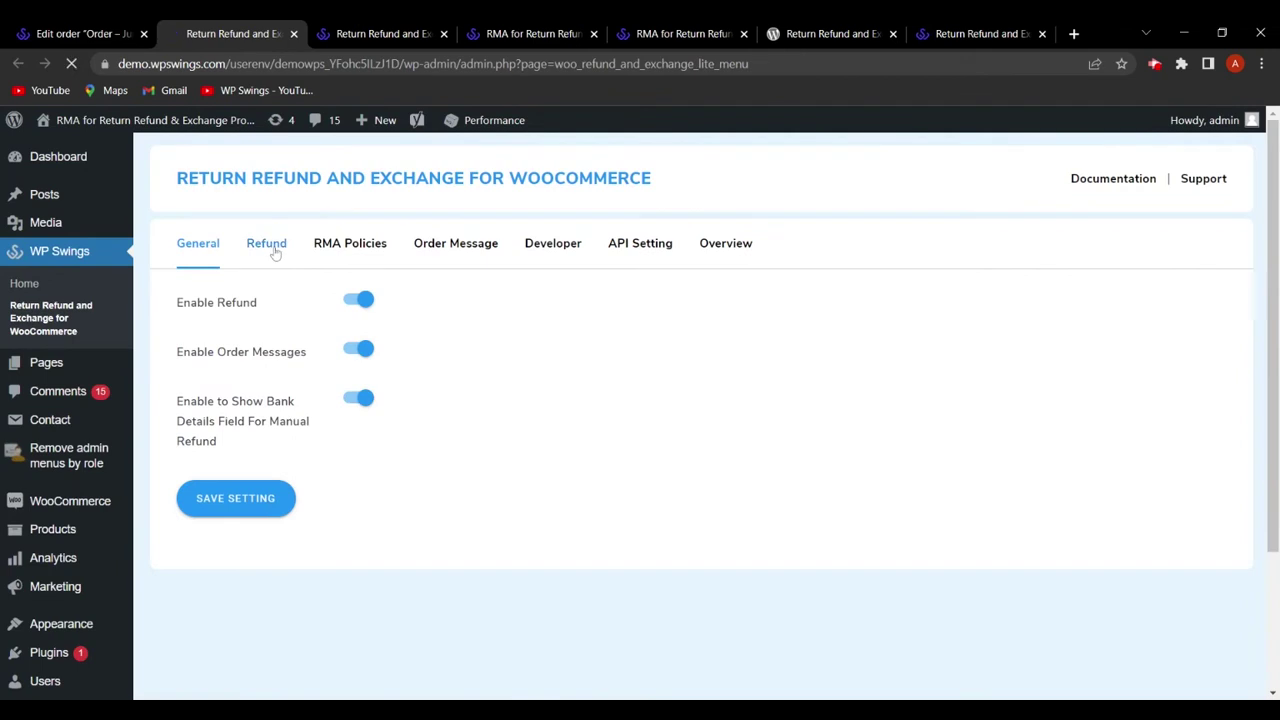
click(275, 252)
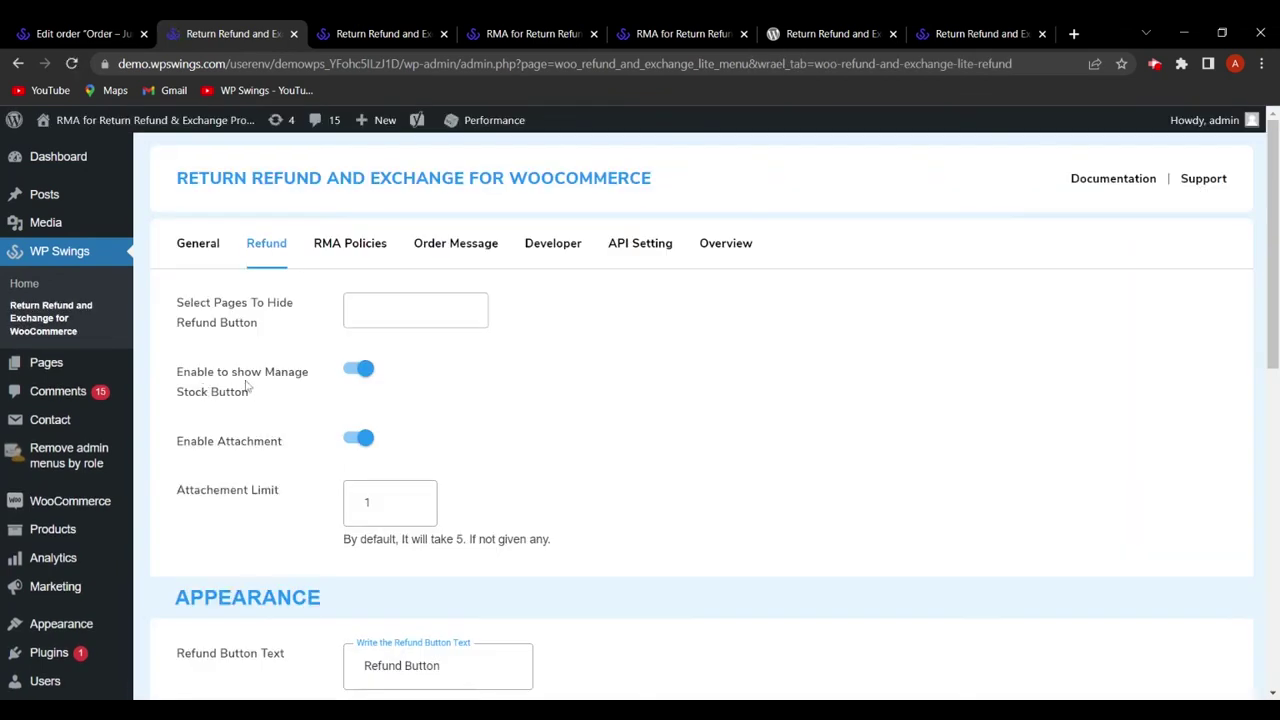
click(78, 32)
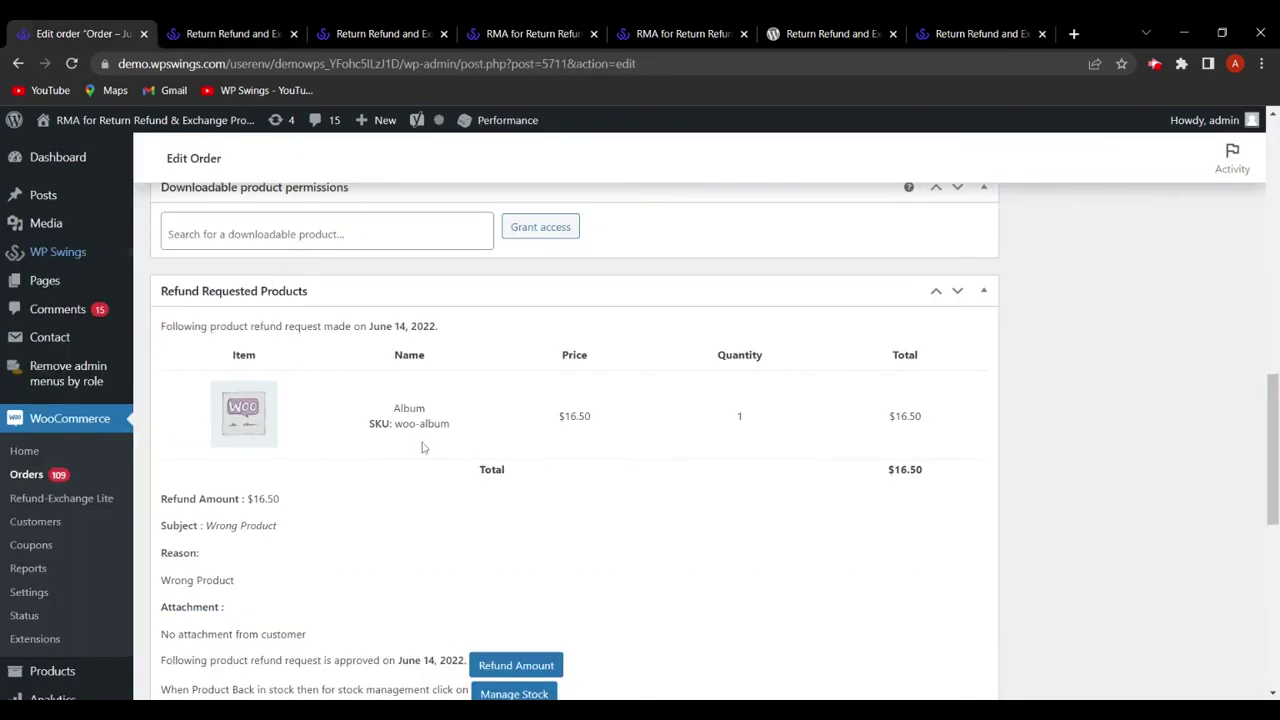
scroll(446, 466, down, 2)
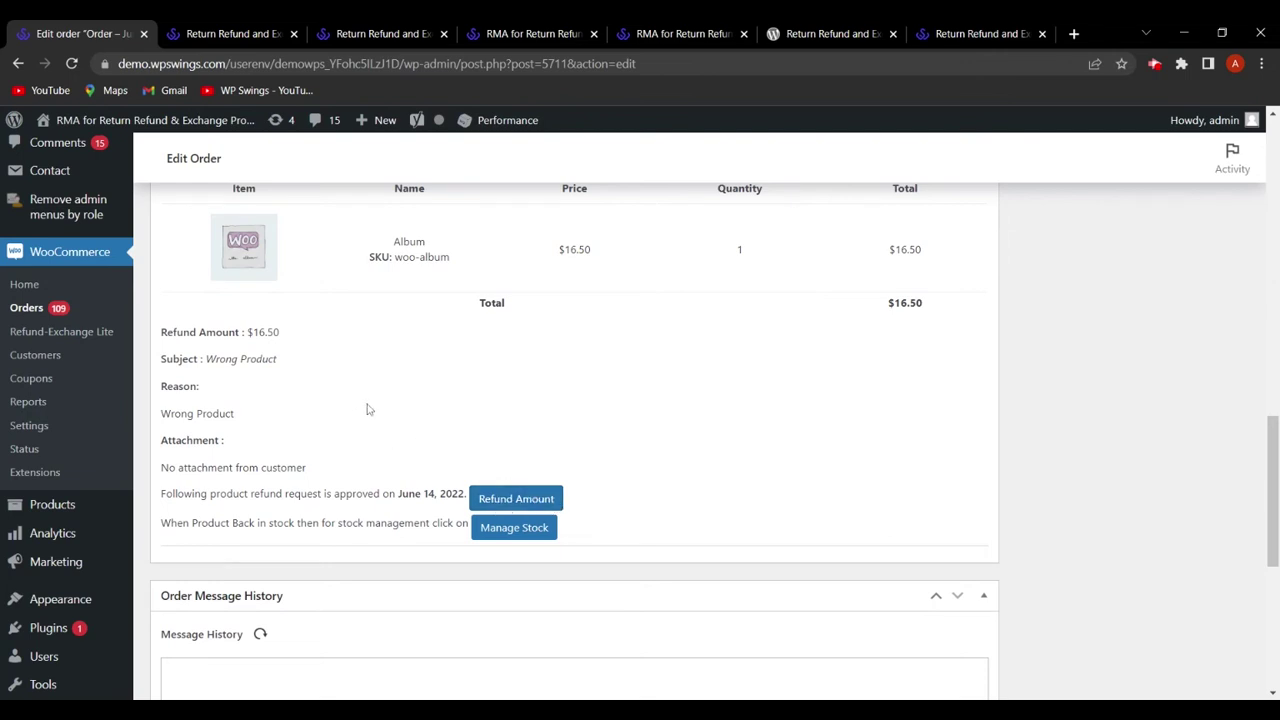
Disable Enable to show Manage Stock Button in the plugin's refund settings, save the settings and return to the order.
scroll(367, 409, up, 2)
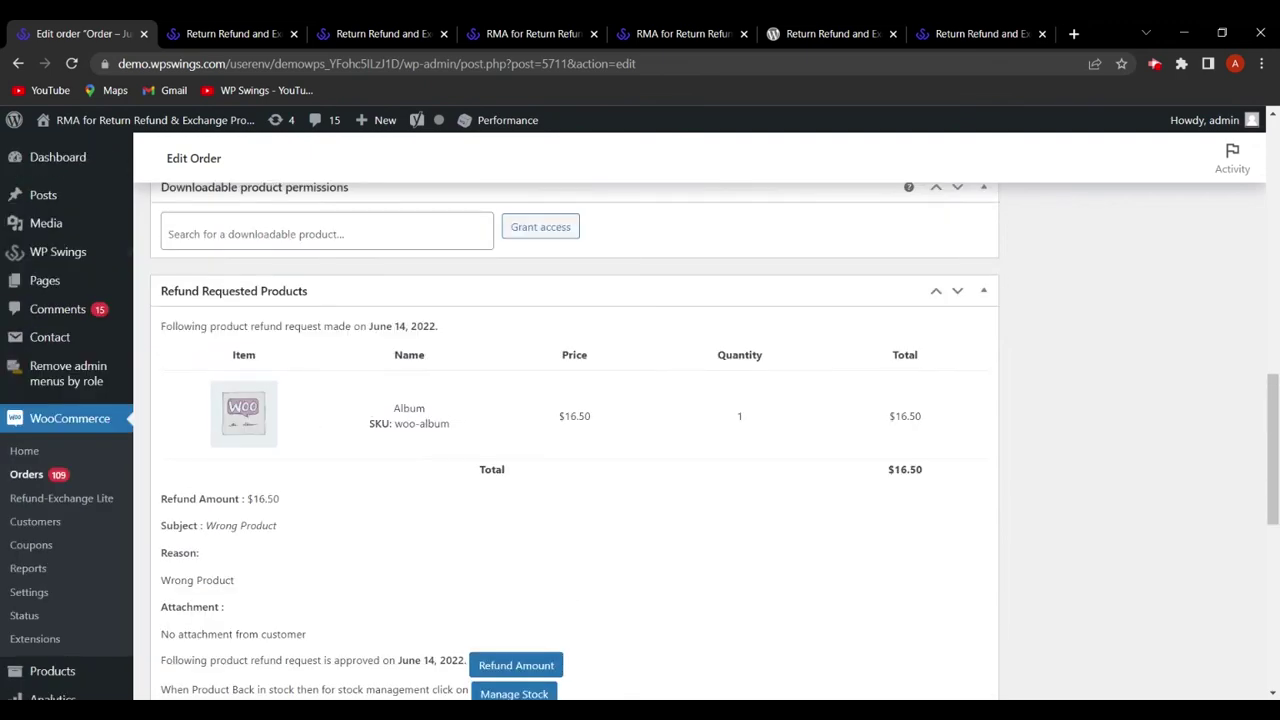
scroll(376, 430, down, 2)
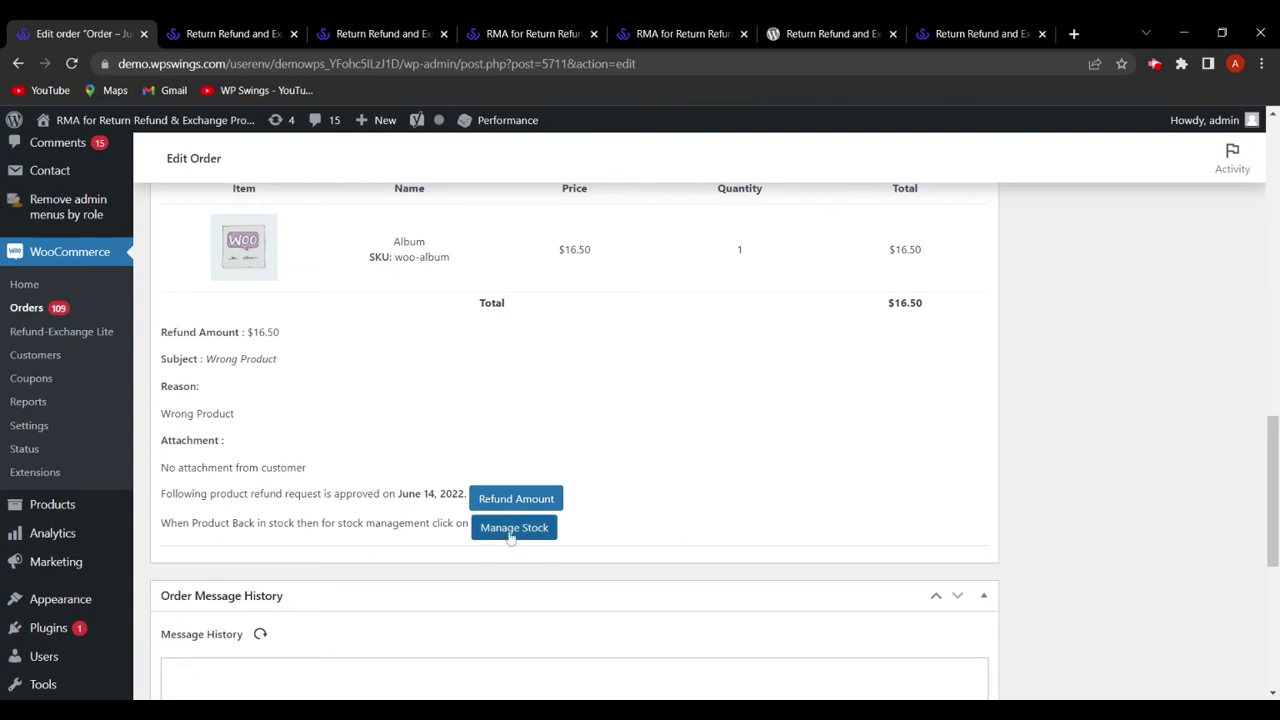
click(206, 40)
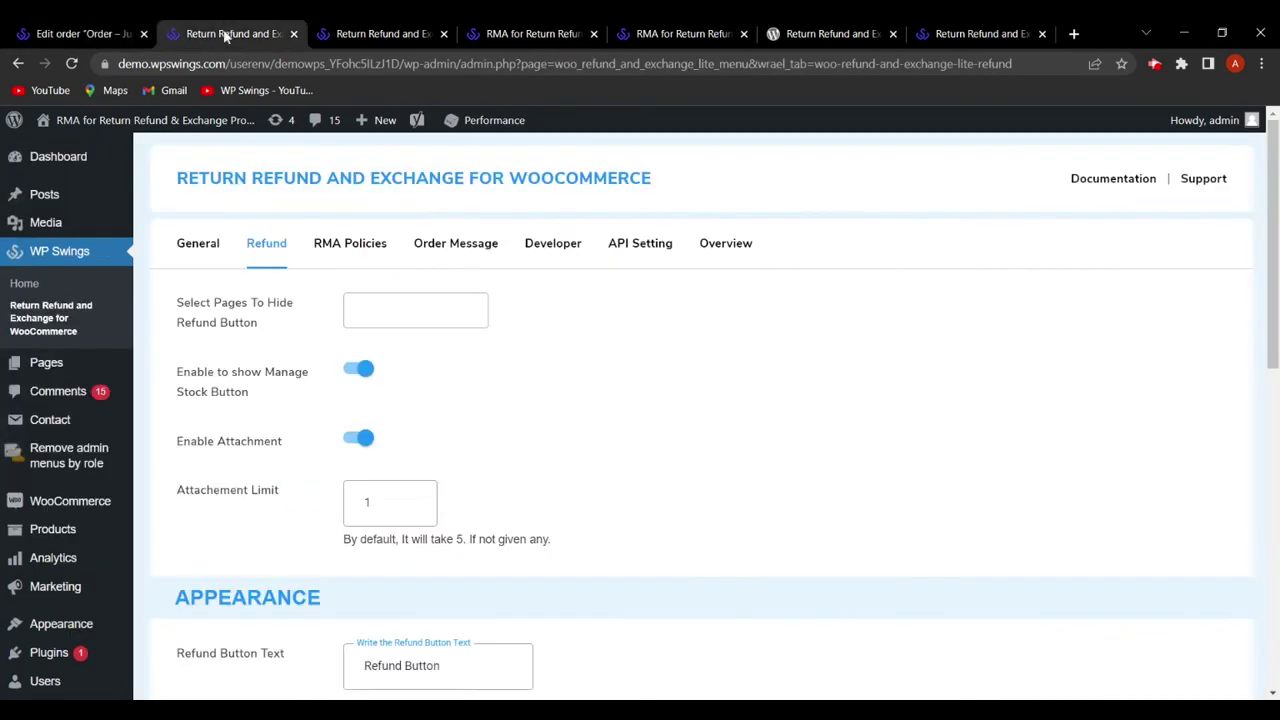
click(358, 438)
click(358, 369)
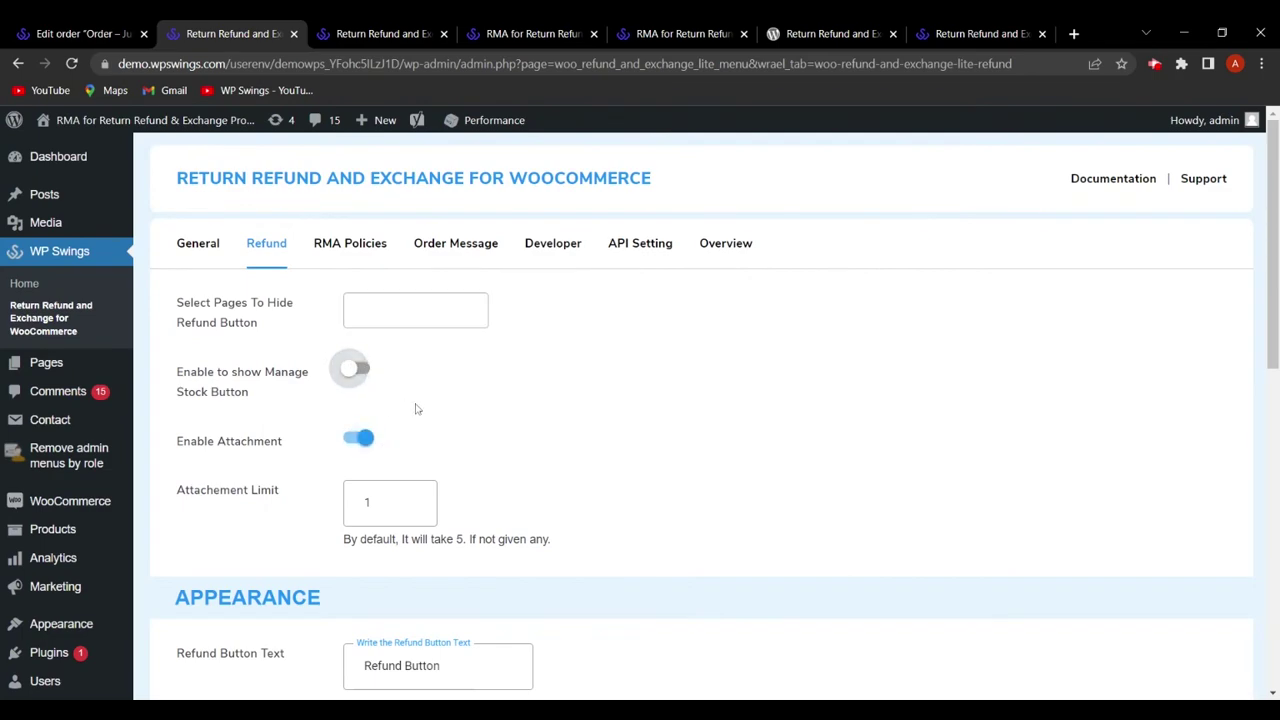
scroll(414, 409, down, 7)
click(262, 516)
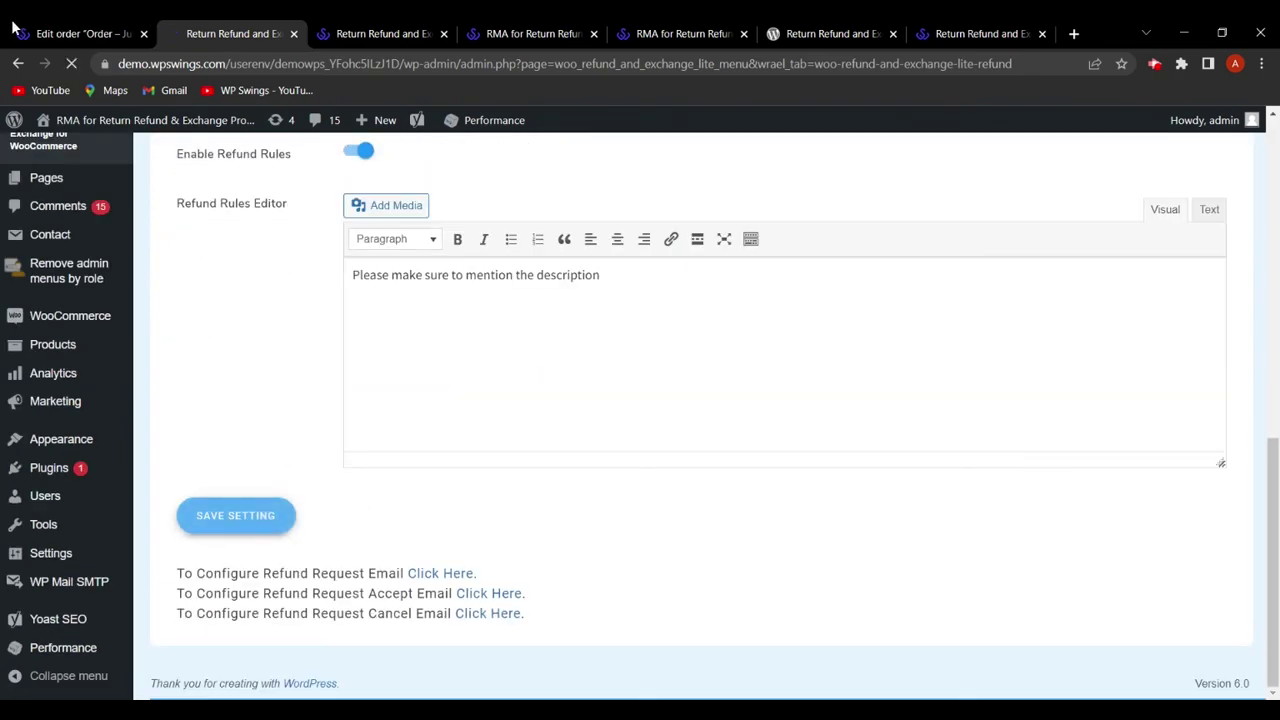
click(80, 33)
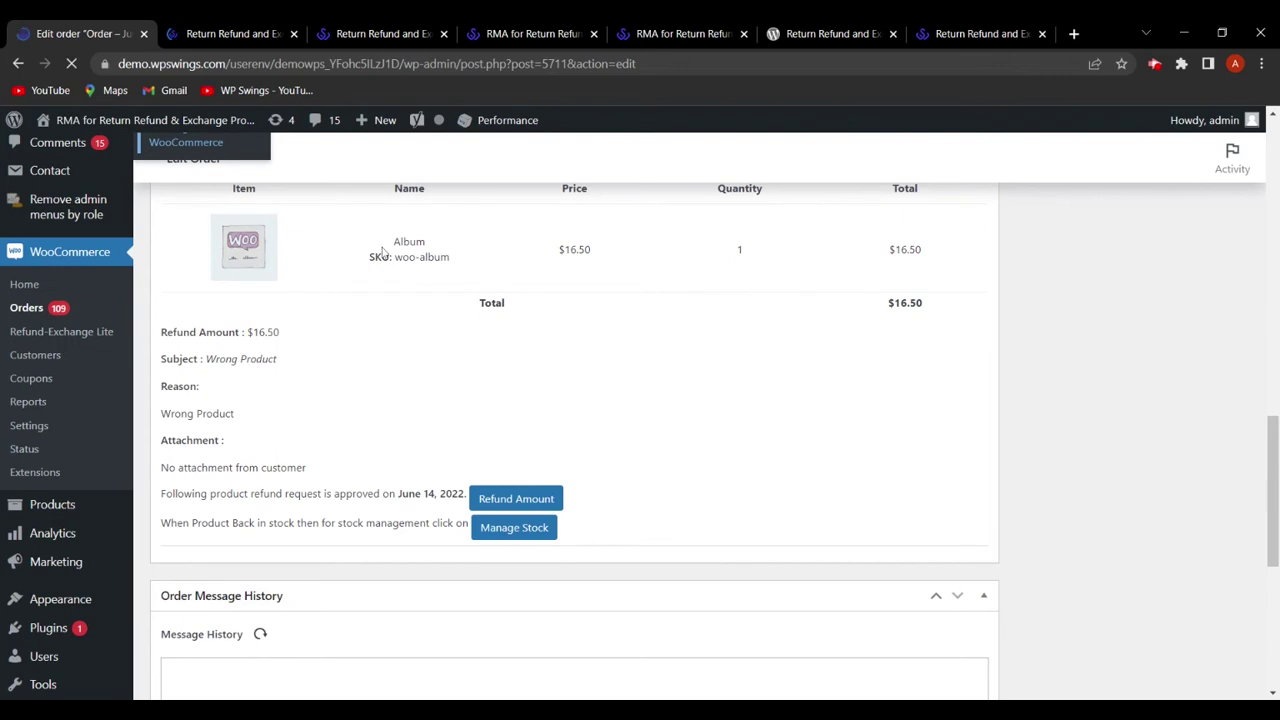
Turn Enable to show Manage Stock Button back on in the refund settings and save them.
click(227, 33)
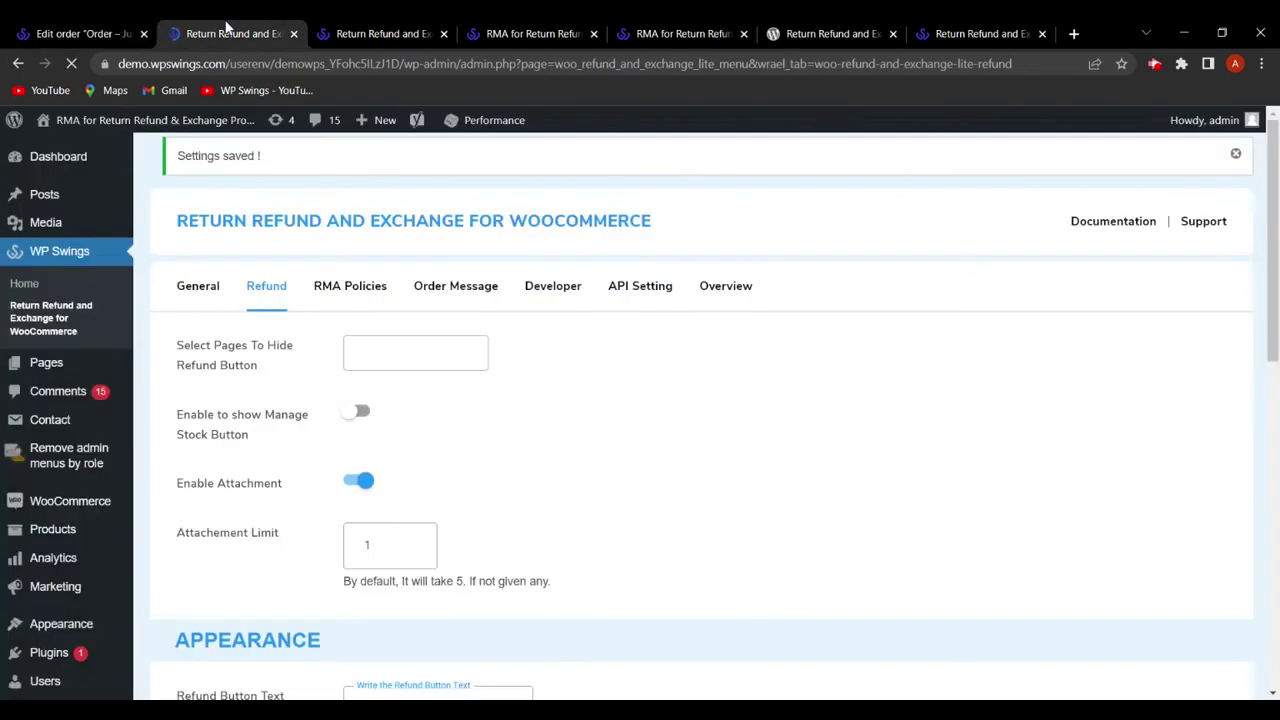
click(362, 414)
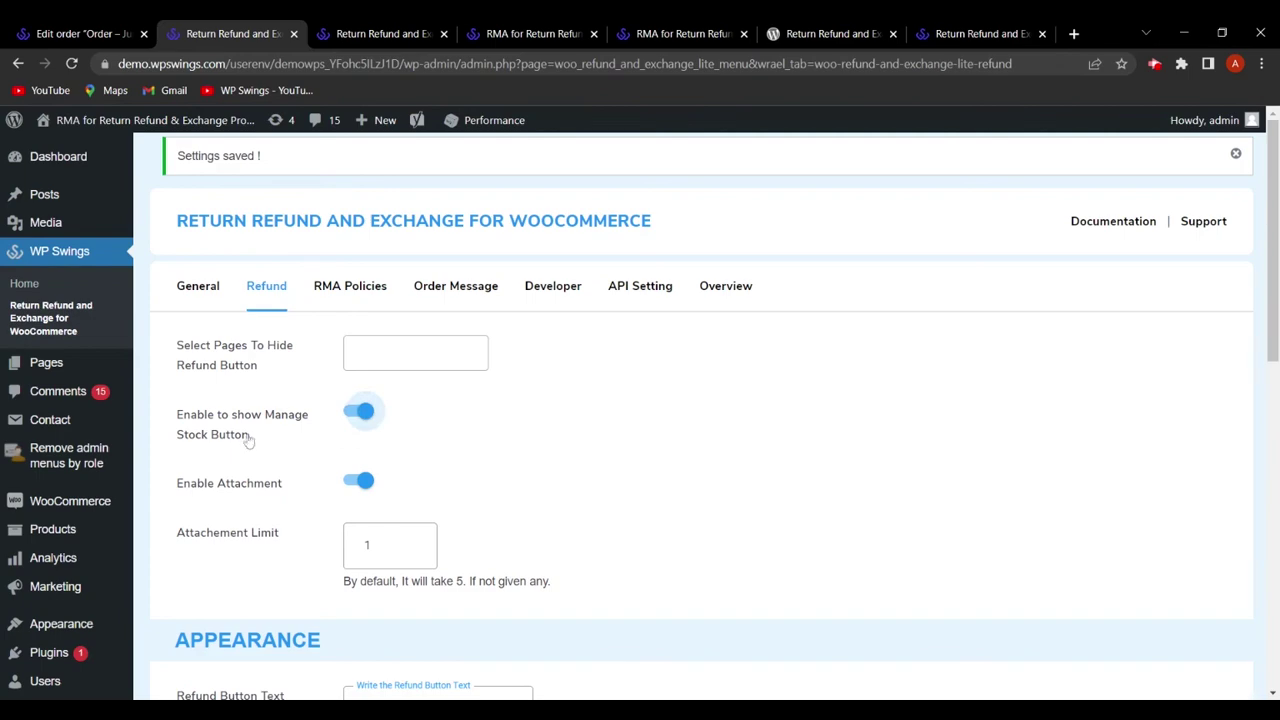
scroll(337, 450, down, 5)
scroll(337, 450, down, 5)
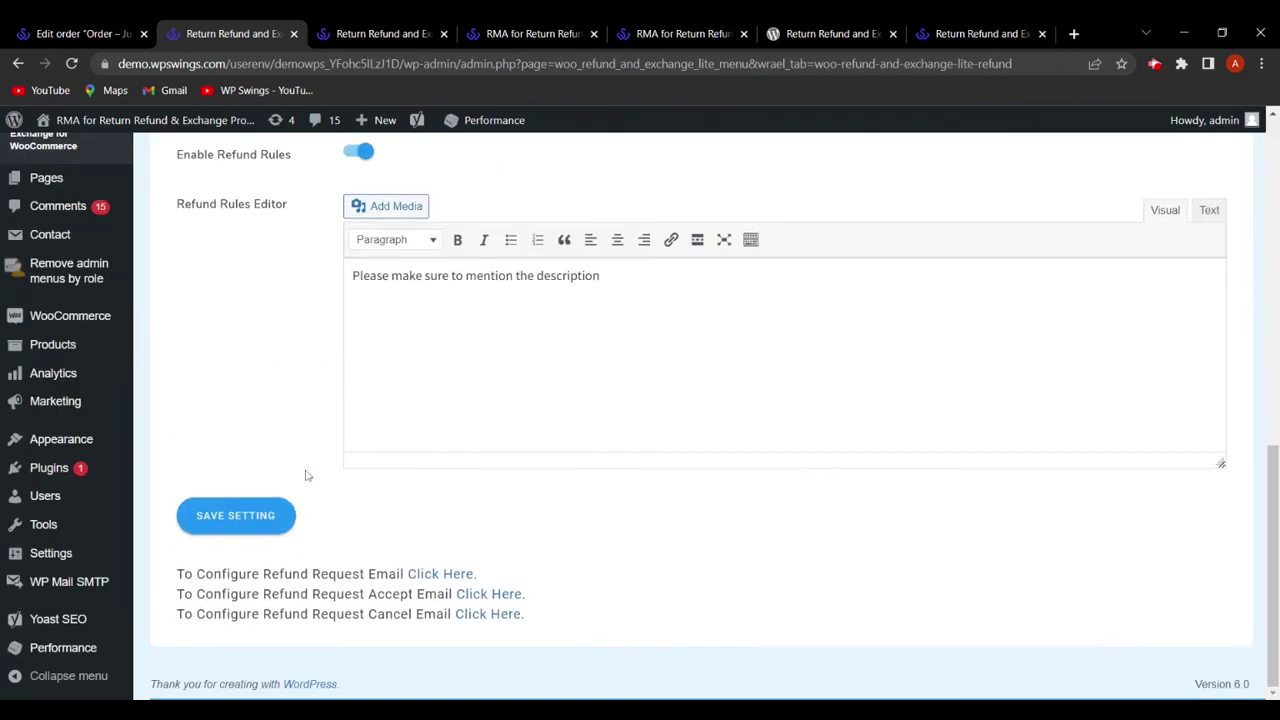
click(236, 522)
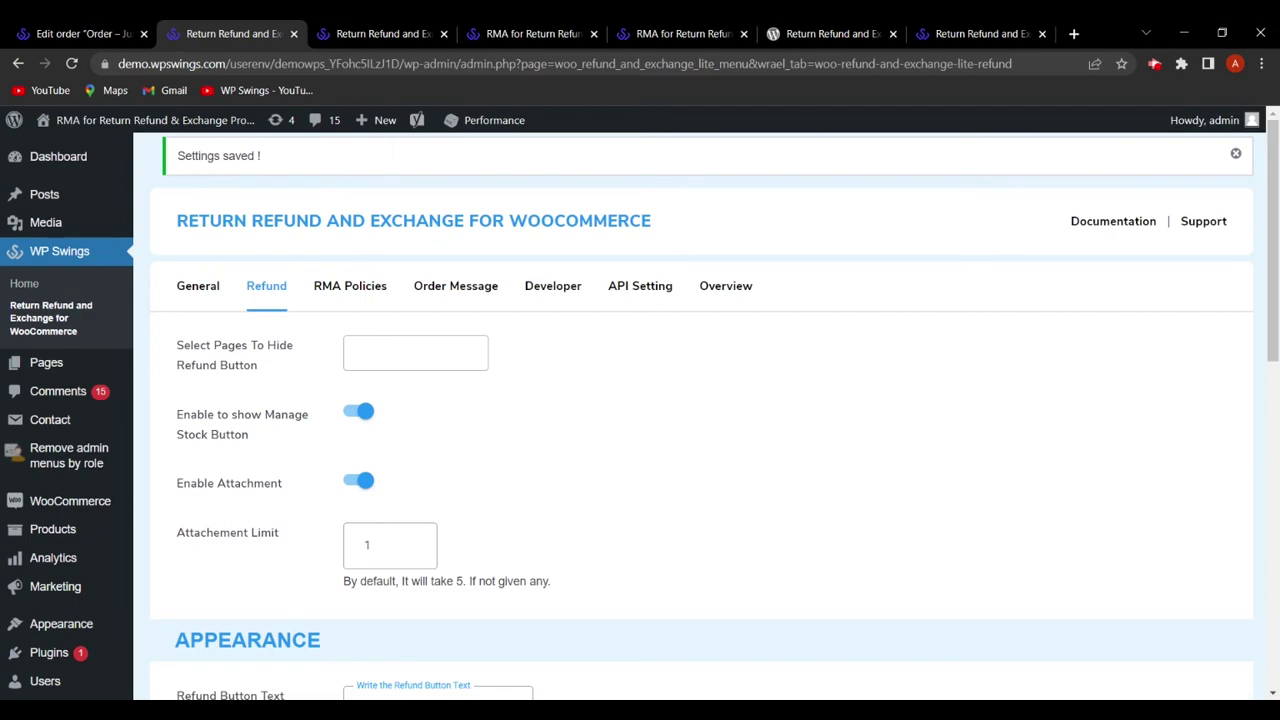
Check the order's Refund Requested Products section for the Refund Amount and Manage Stock options.
click(75, 33)
scroll(388, 328, up, 8)
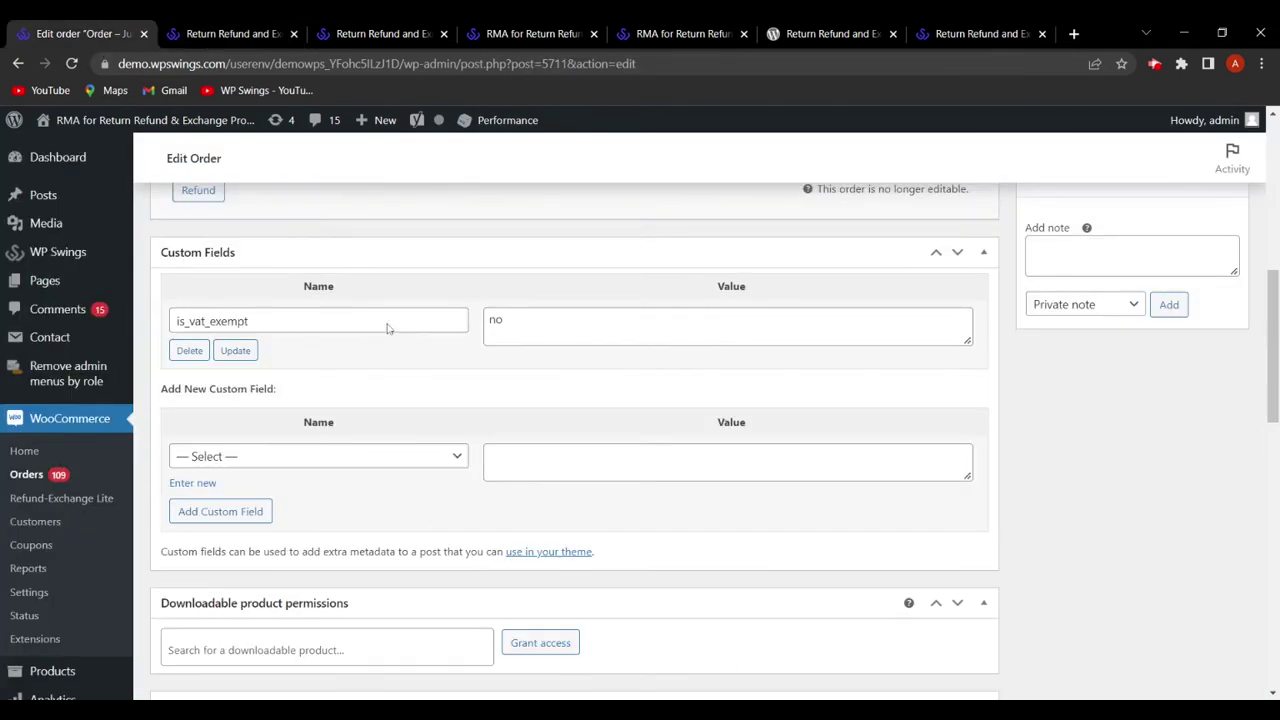
scroll(388, 328, down, 7)
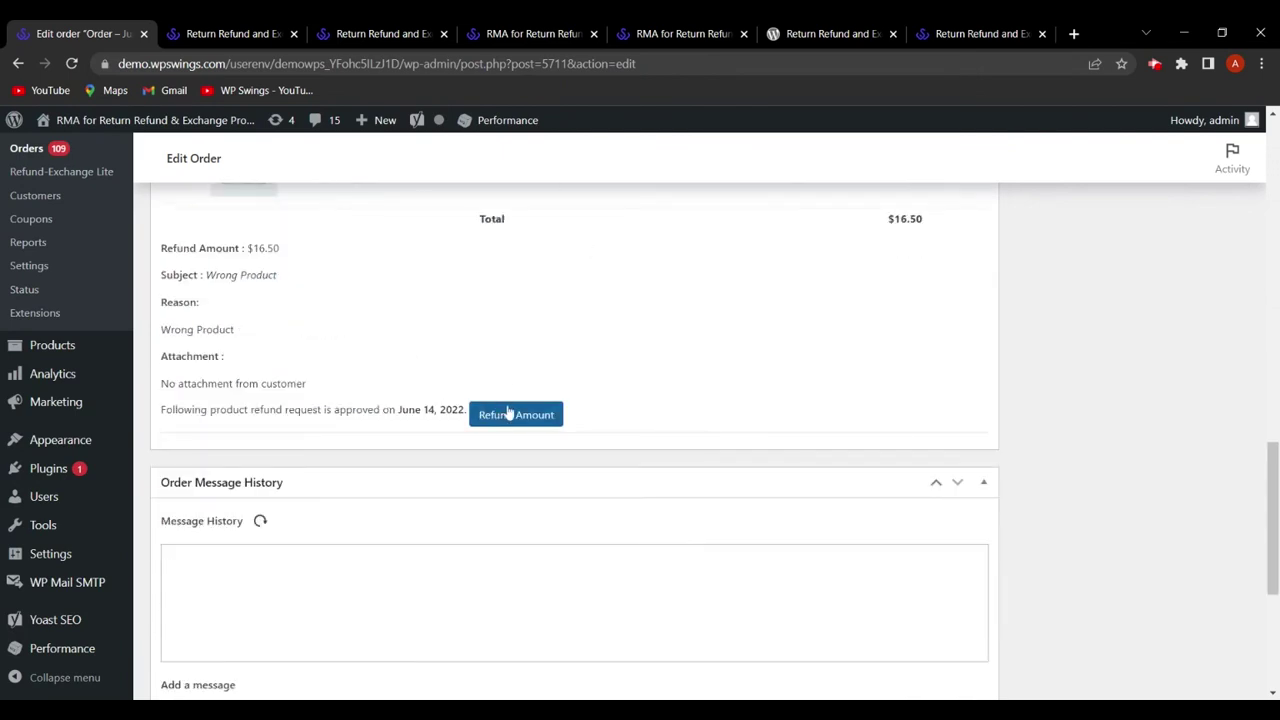
View the plugin's RMA Policies, compare them with the order actions in the customer's account, and dismiss the policy alert.
click(227, 30)
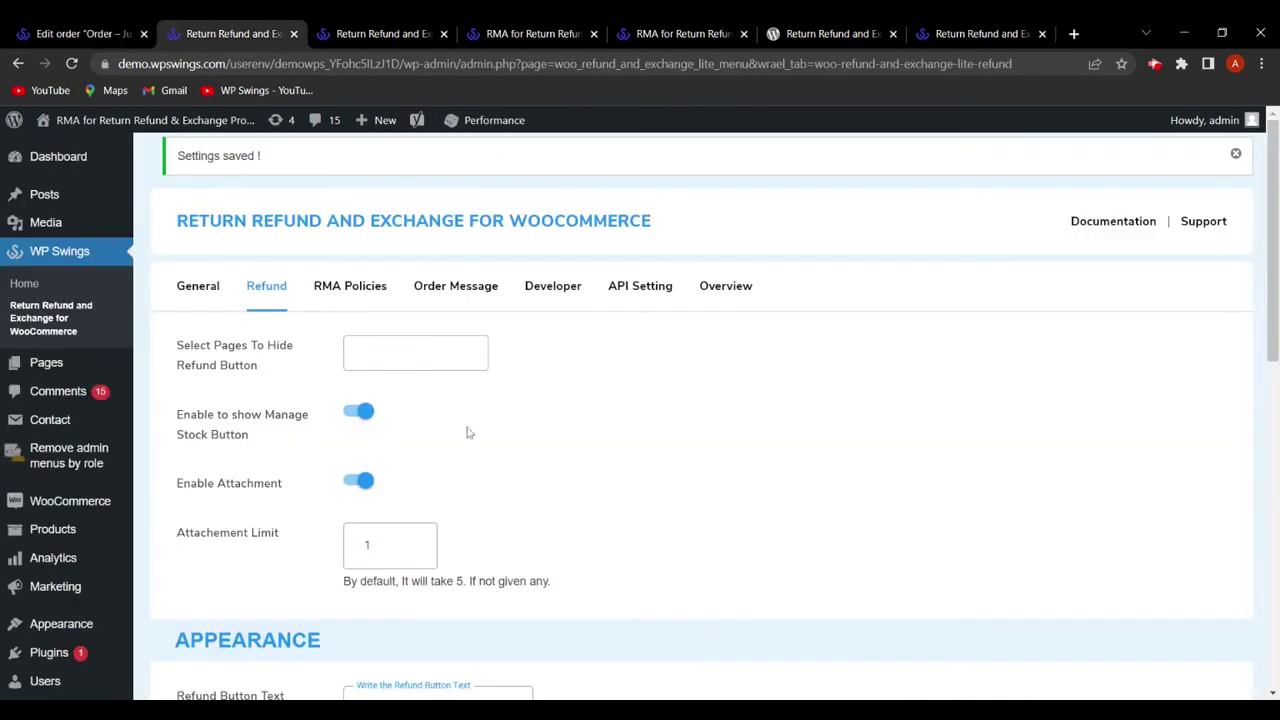
click(363, 288)
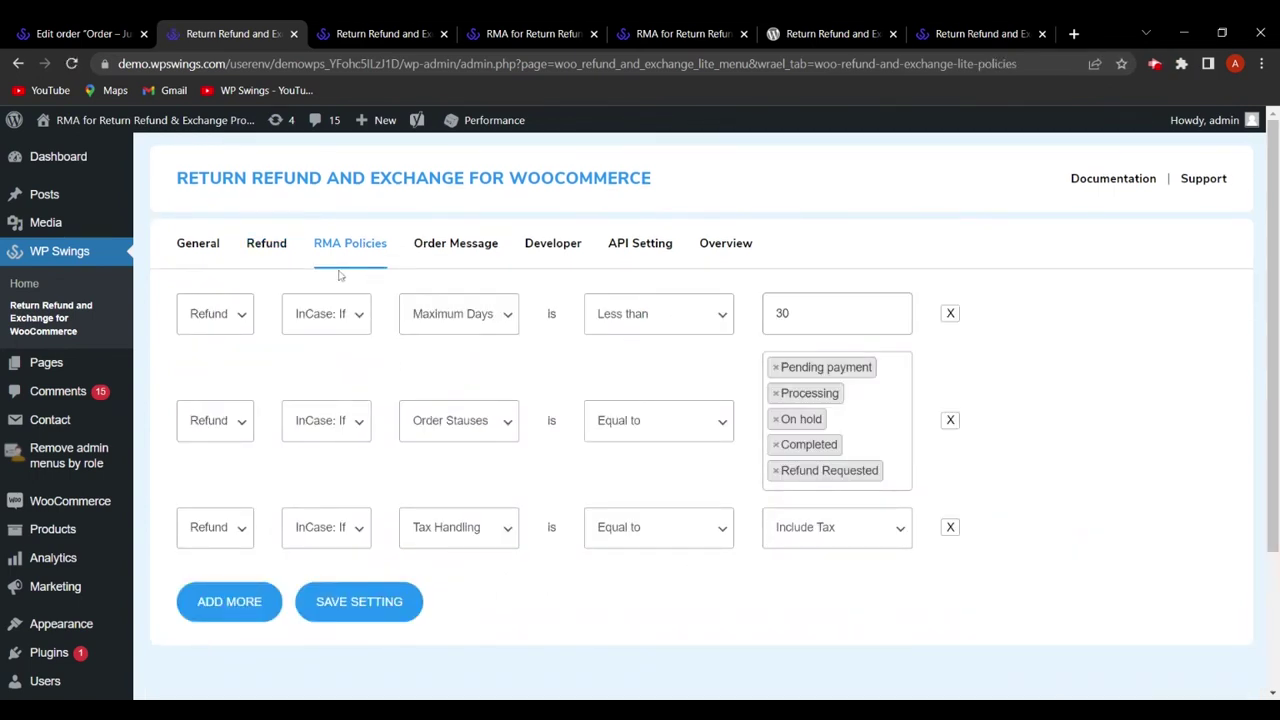
click(494, 36)
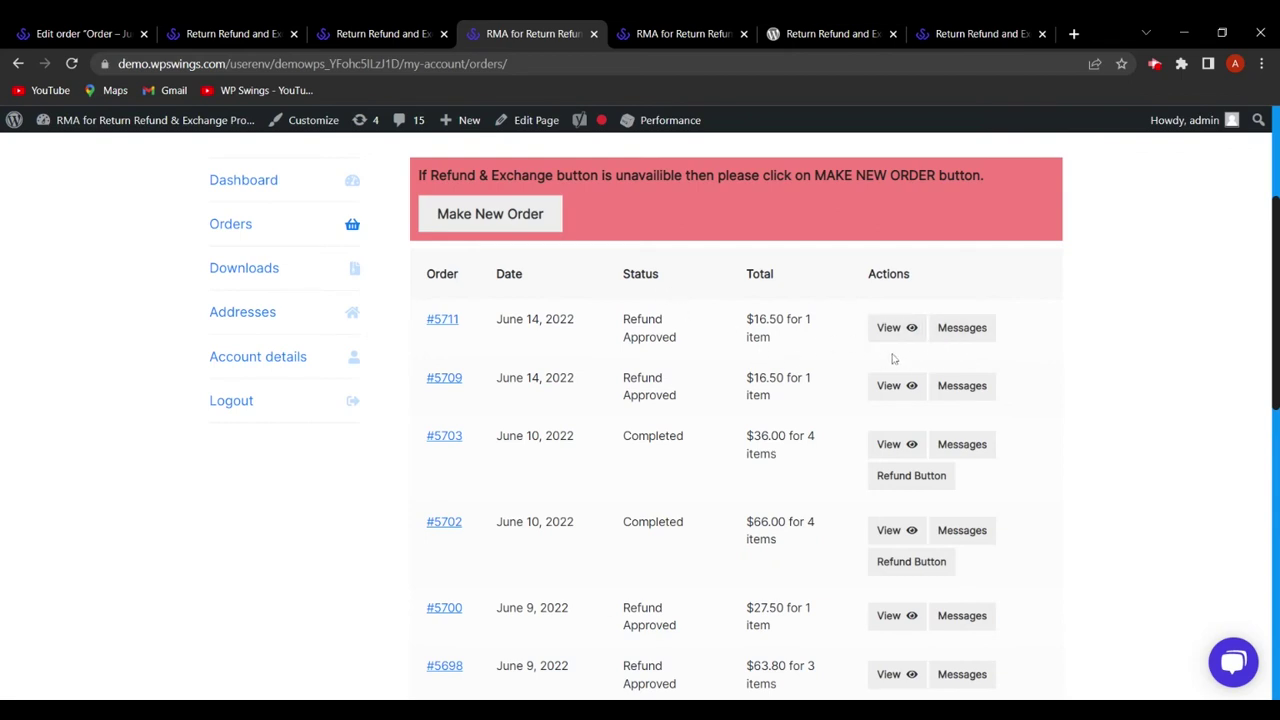
click(265, 36)
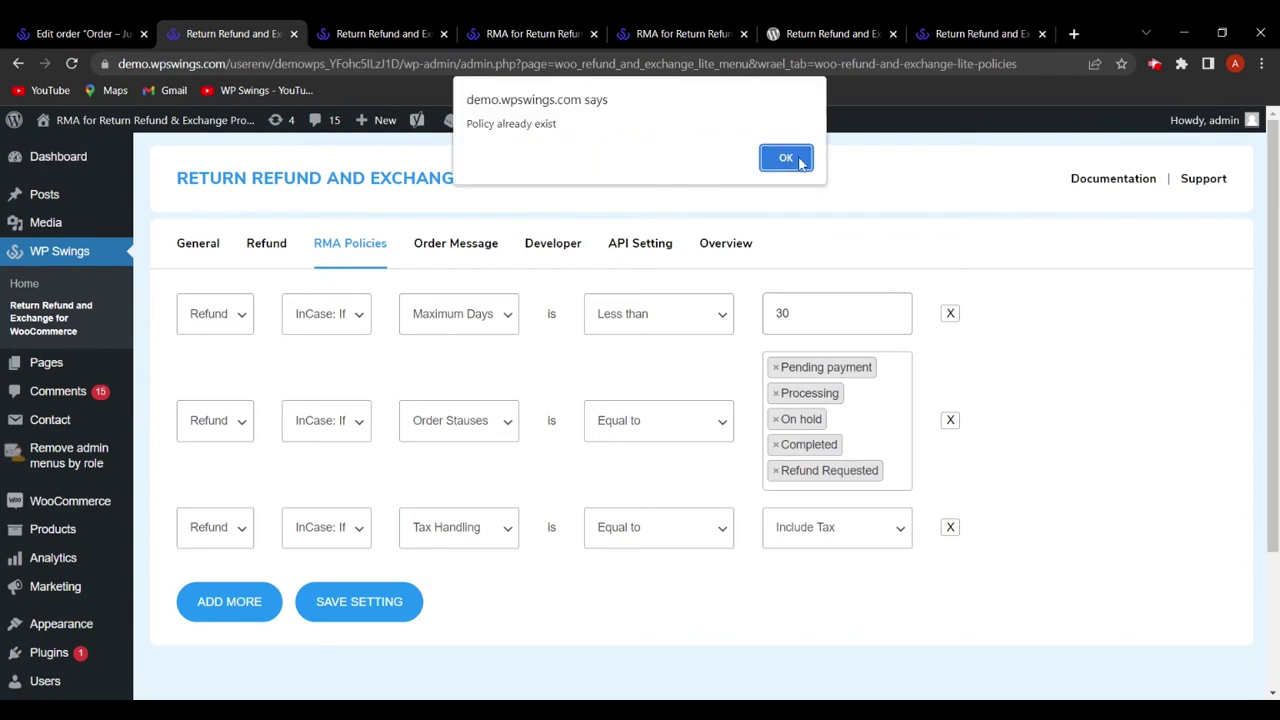
click(785, 160)
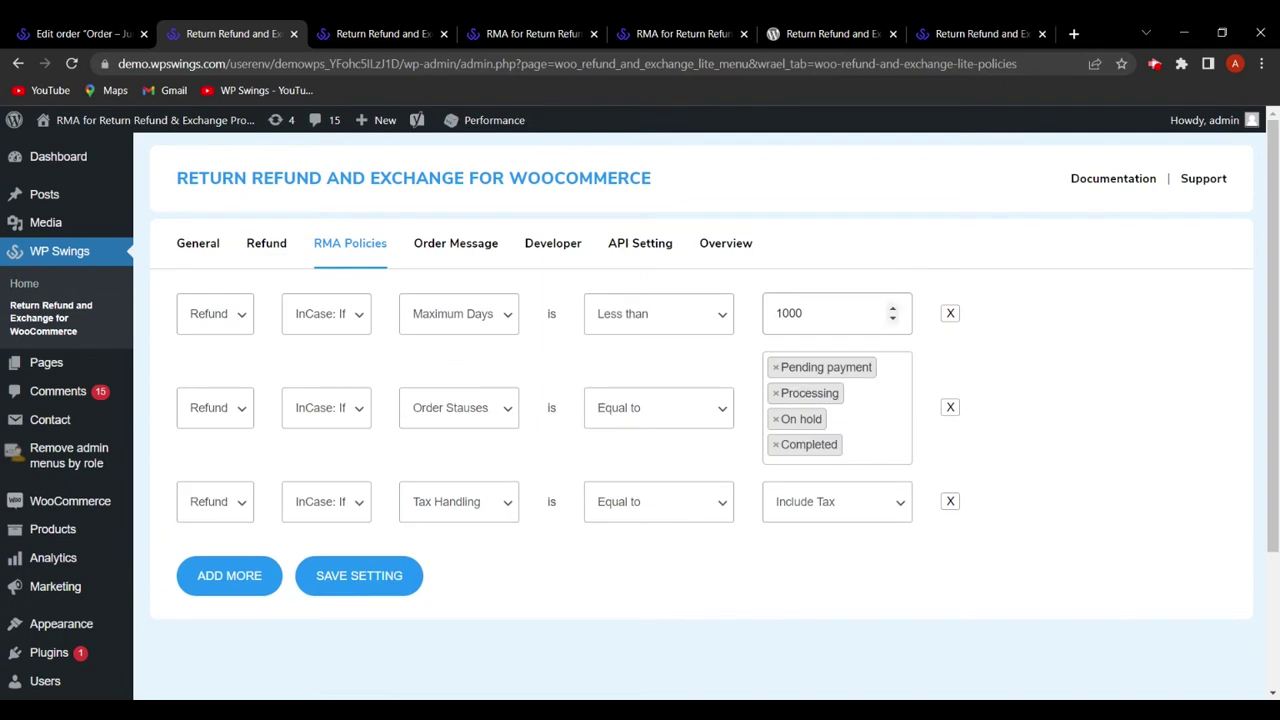
Set the refund policy's Maximum Days value to 30 in the RMA Policies.
drag(840, 313, 731, 334)
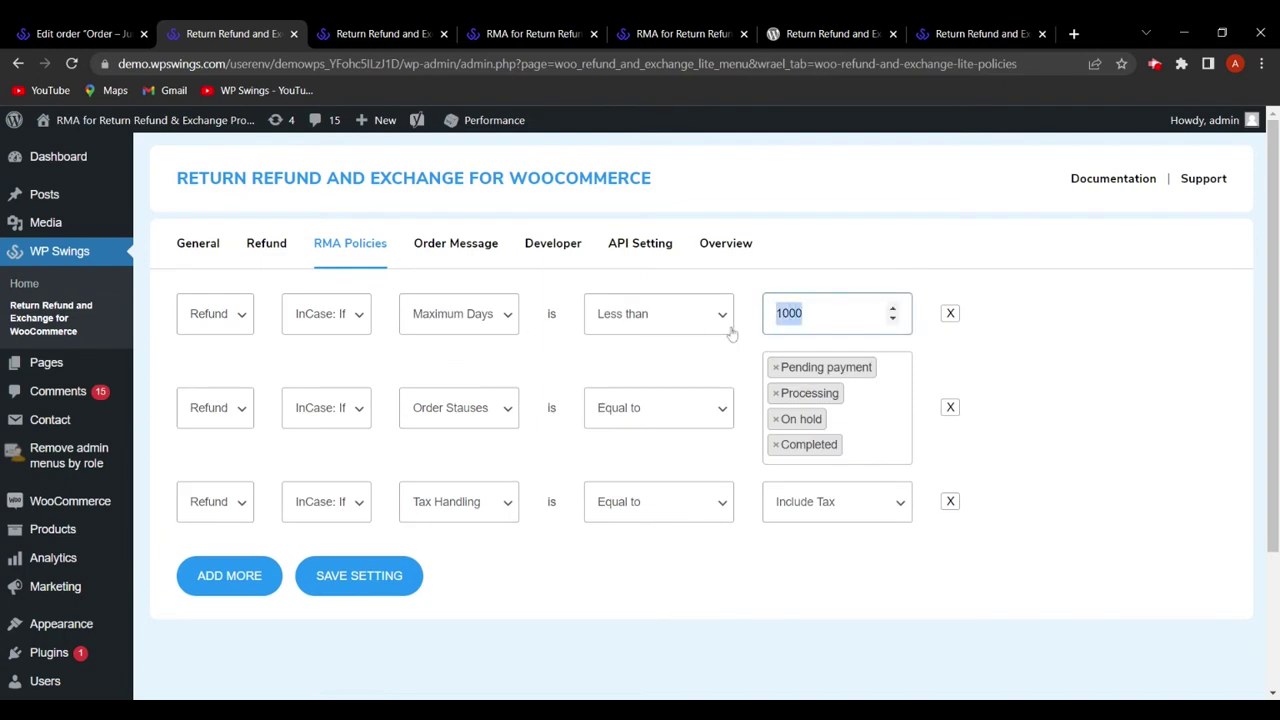
text(30)
click(1052, 357)
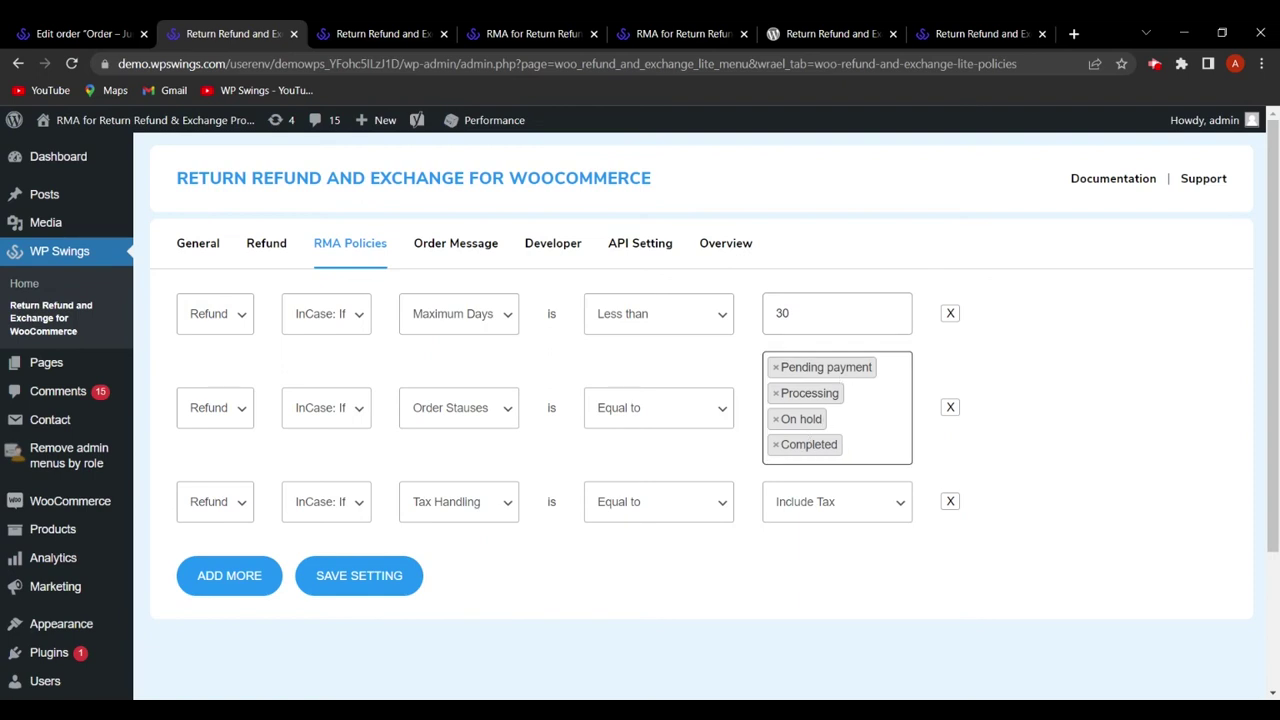
Remove Completed from the refund policy's order statuses, save the policies and reload the customer's orders page.
click(776, 444)
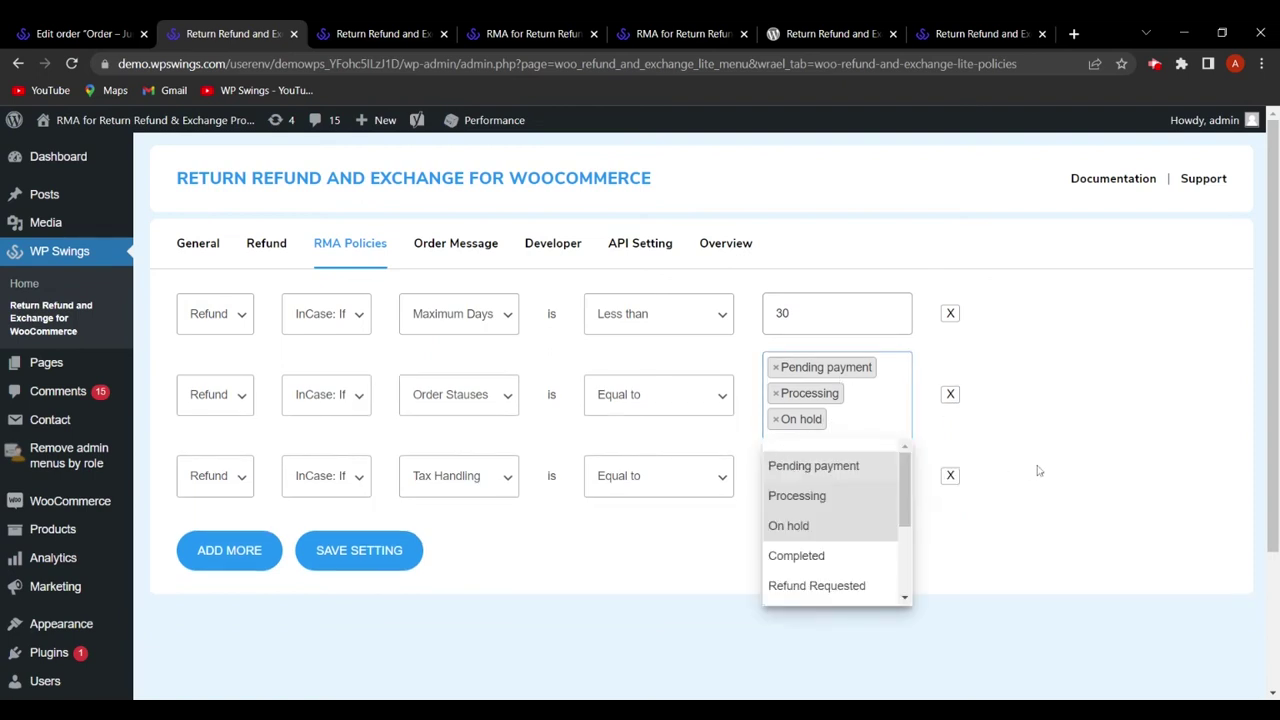
click(1040, 468)
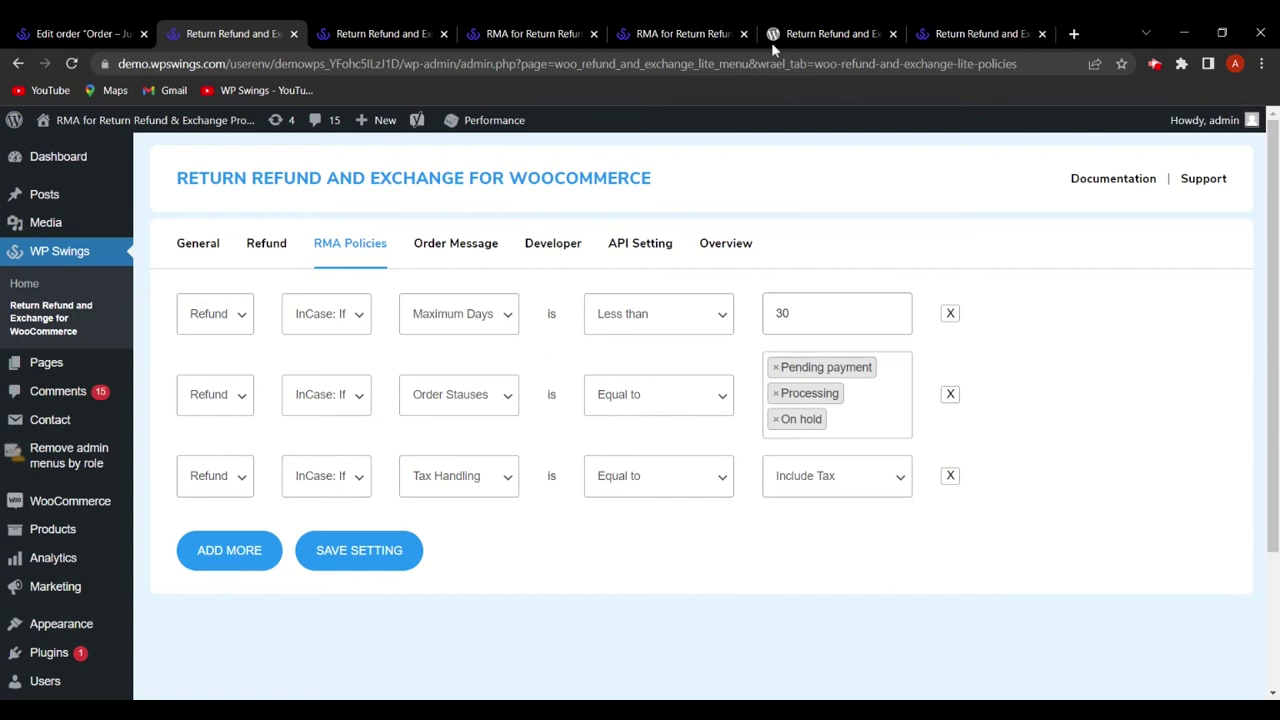
click(550, 34)
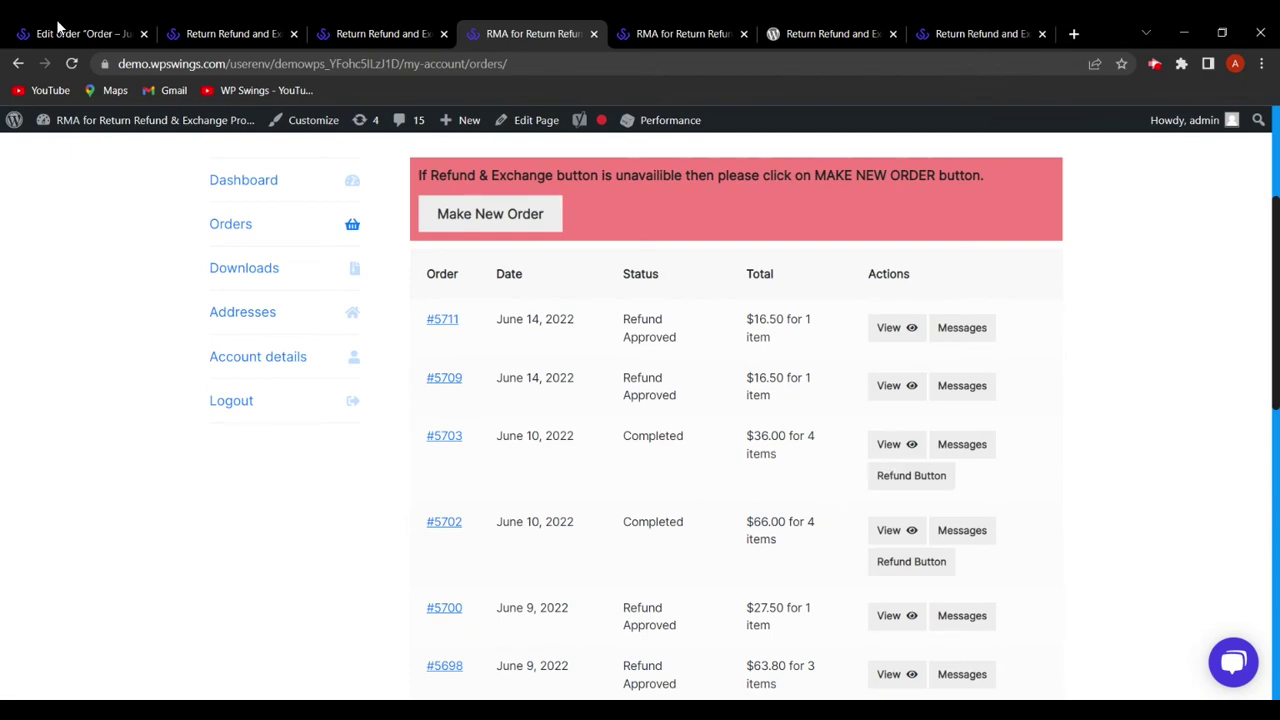
click(226, 33)
click(530, 33)
click(71, 63)
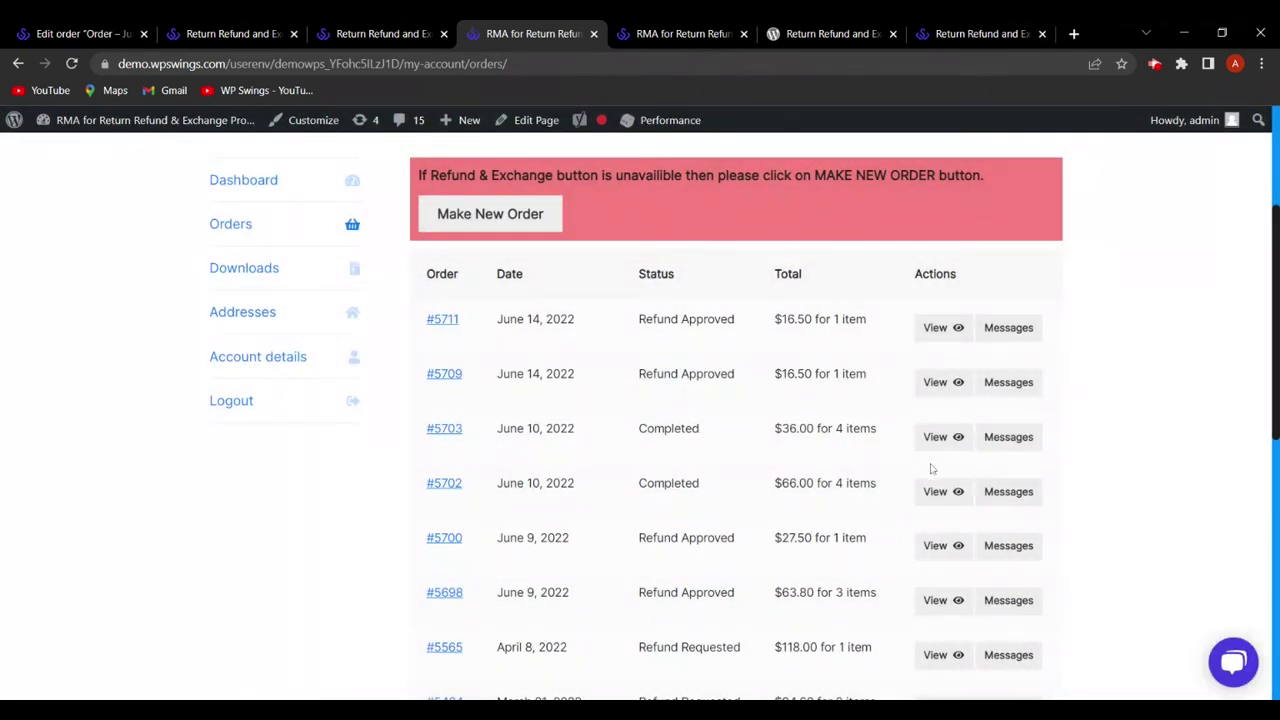
Add Completed back to the refund policy's order statuses, save the policies and reload the customer's orders page.
click(216, 34)
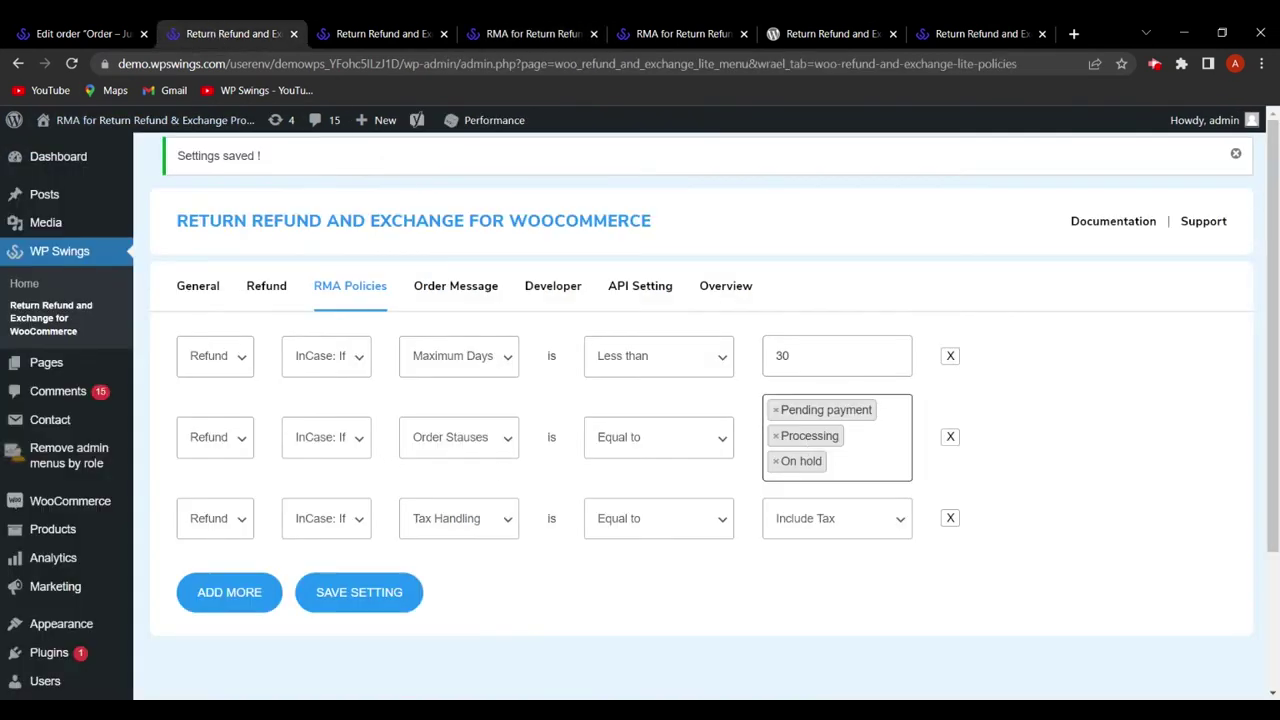
click(845, 462)
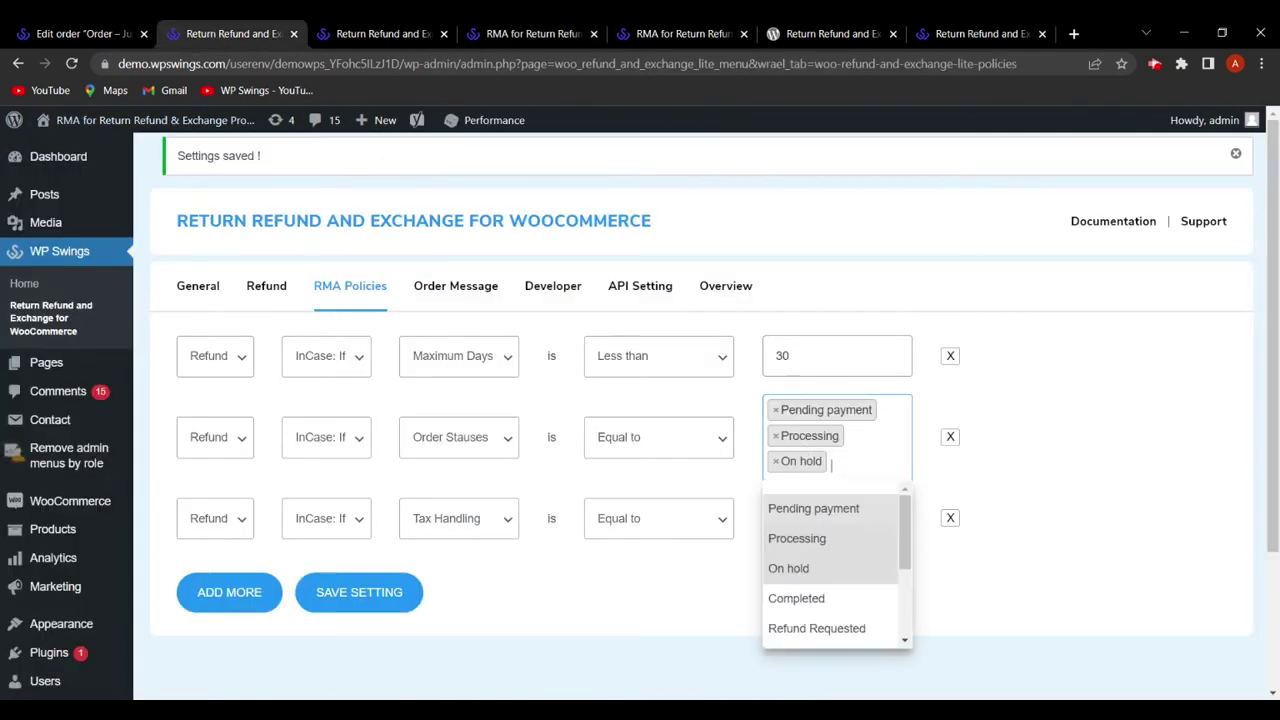
click(820, 600)
click(331, 620)
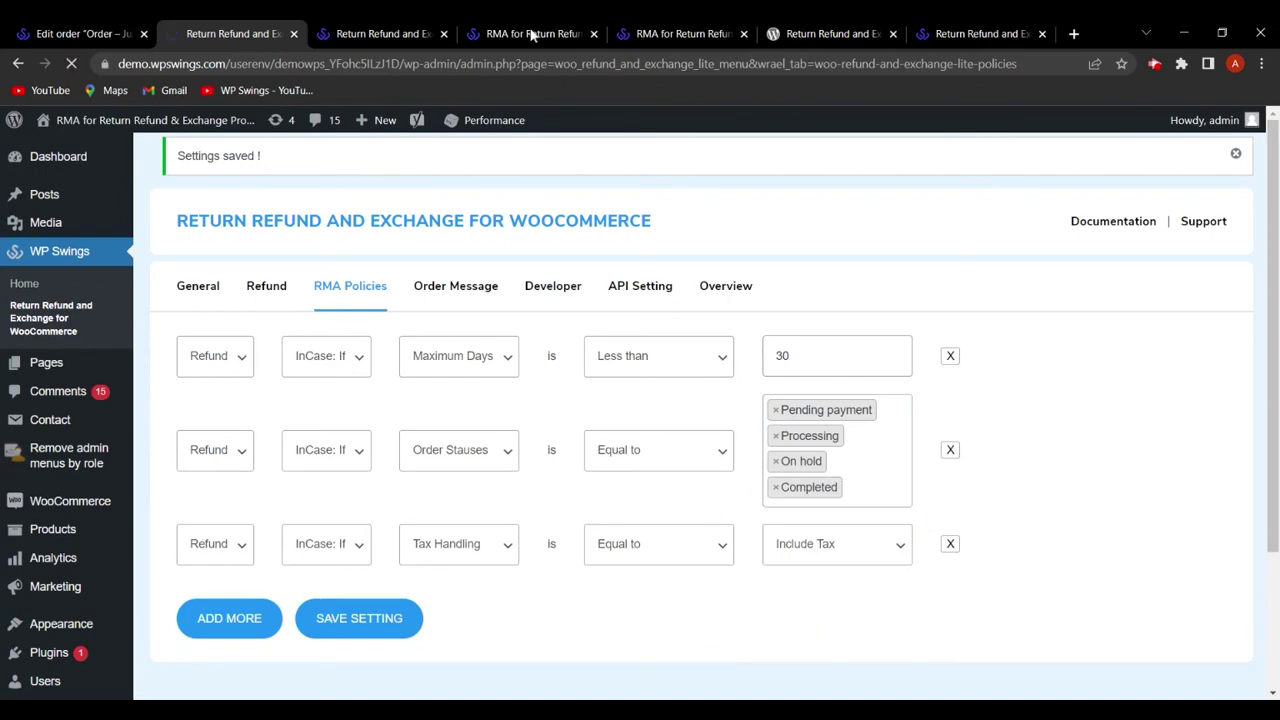
click(530, 33)
click(71, 63)
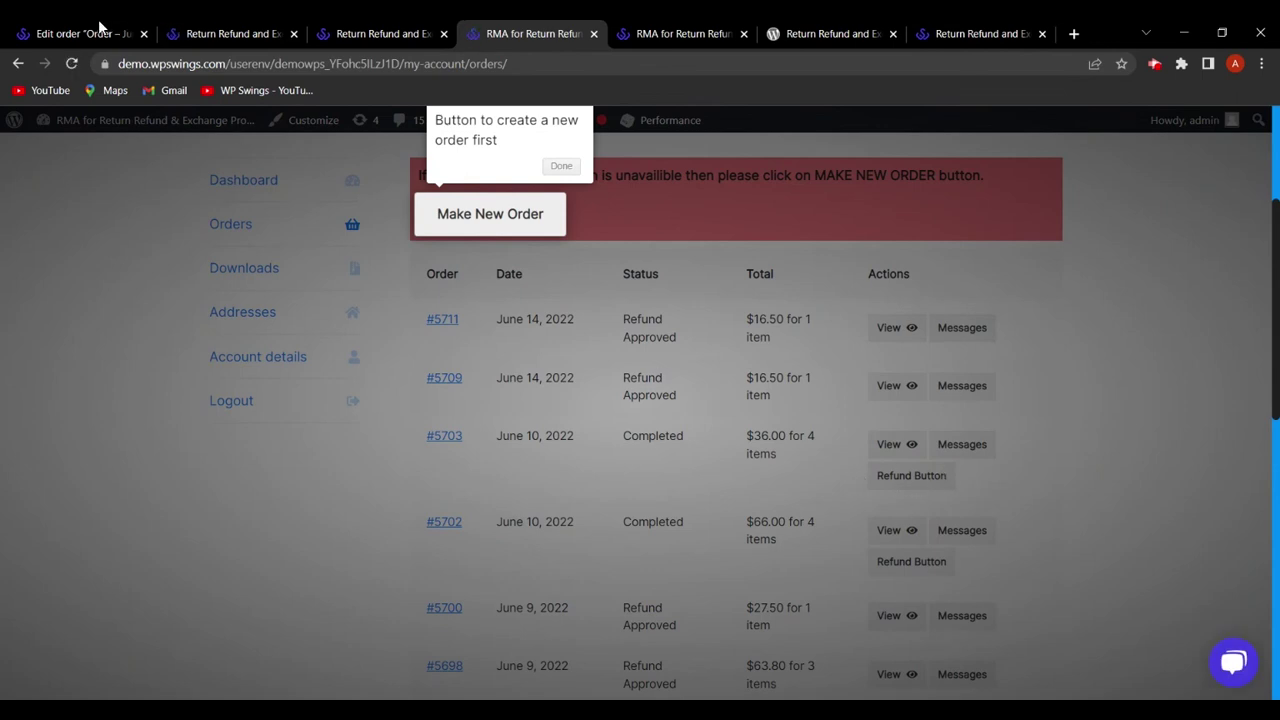
Enable attachments in the plugin's Order Message settings and save them.
click(198, 33)
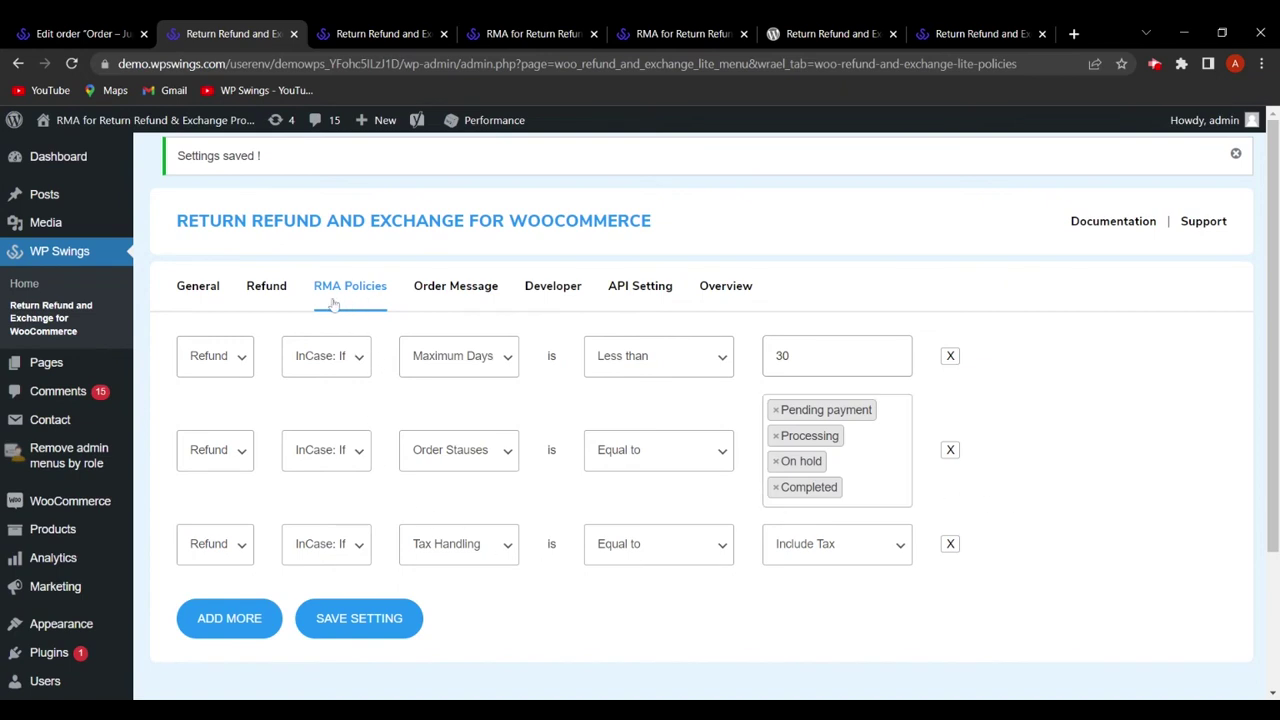
click(464, 291)
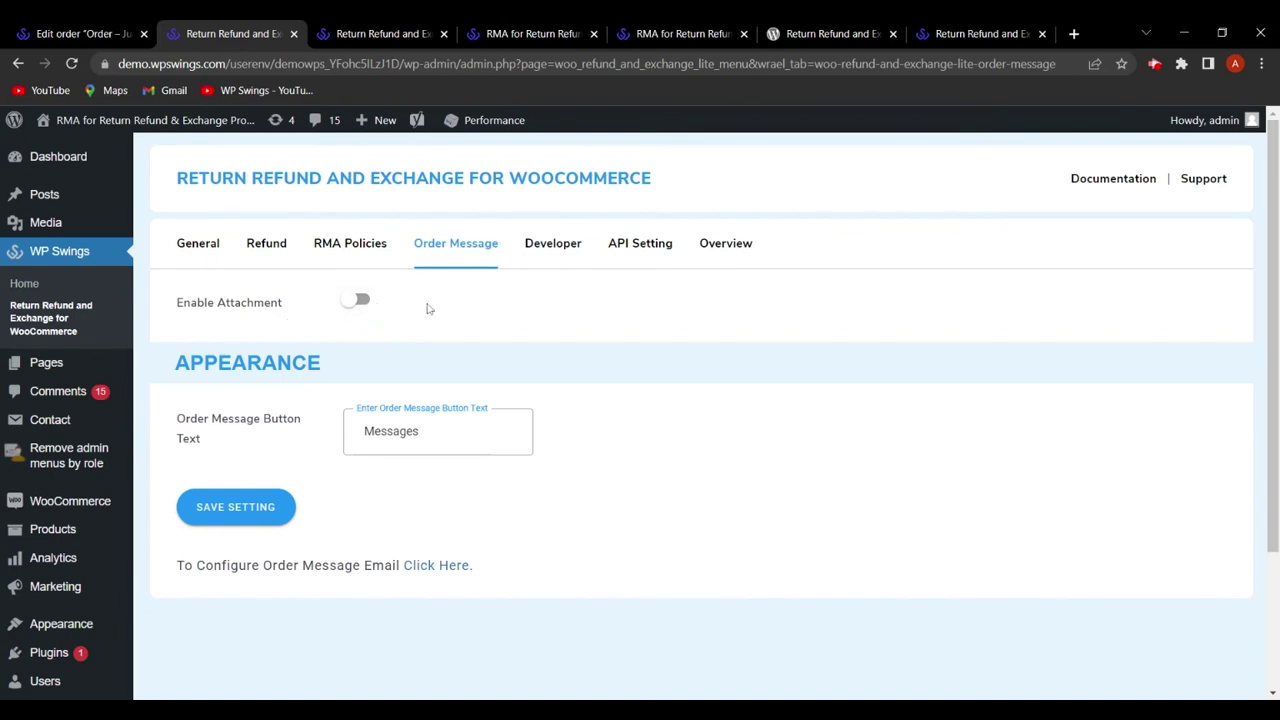
click(358, 300)
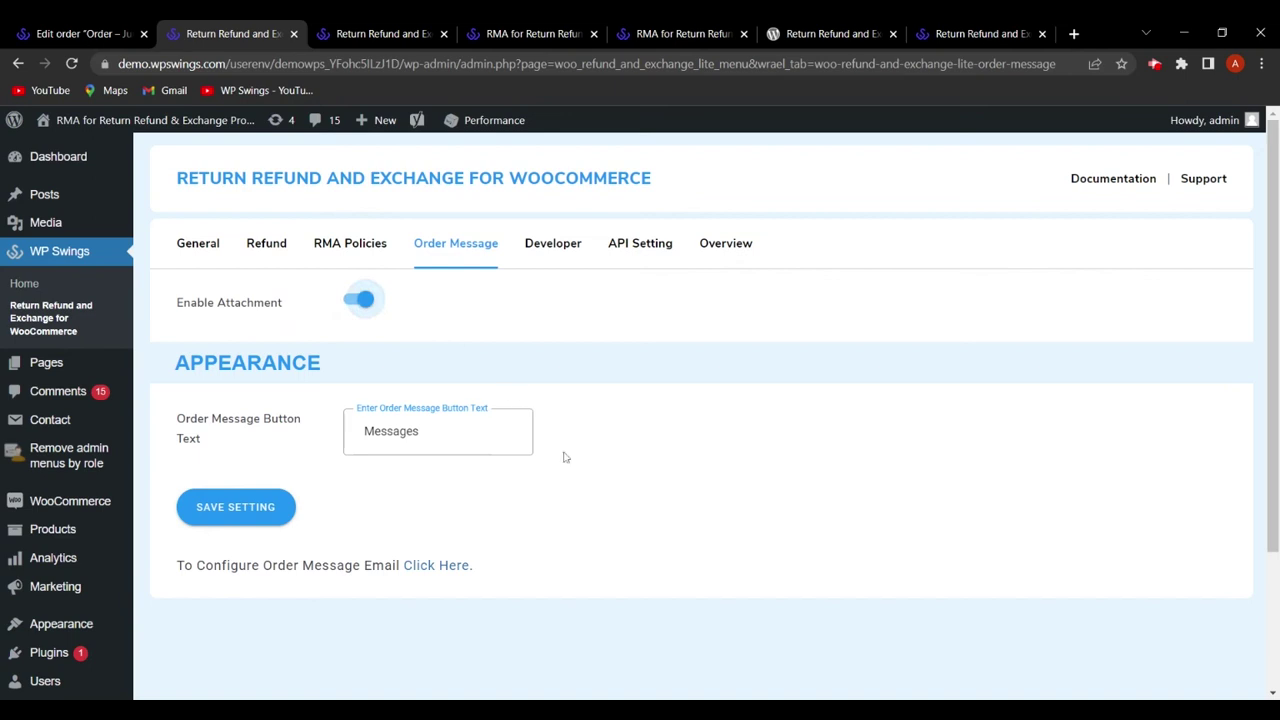
click(257, 513)
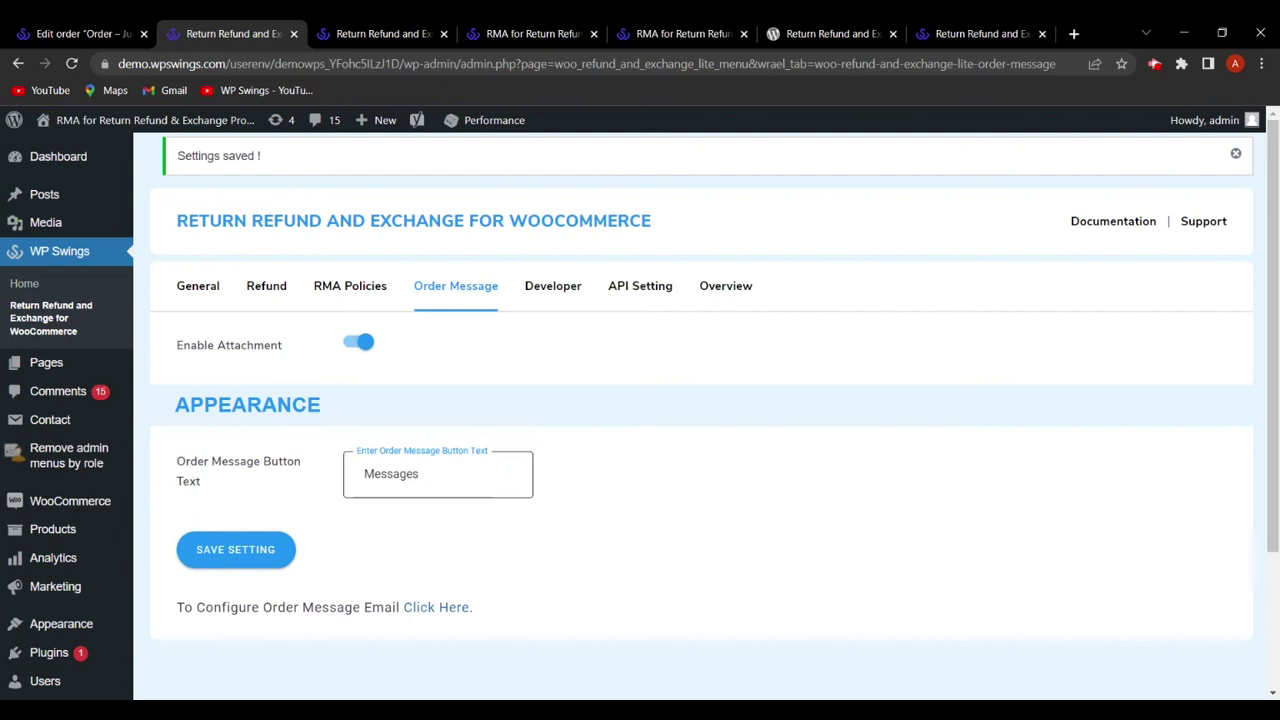
Set the Order Message Button Text to "Message Button", save it, check it on the customer's reloaded orders page and return to the settings.
click(450, 475)
text(BUtton)
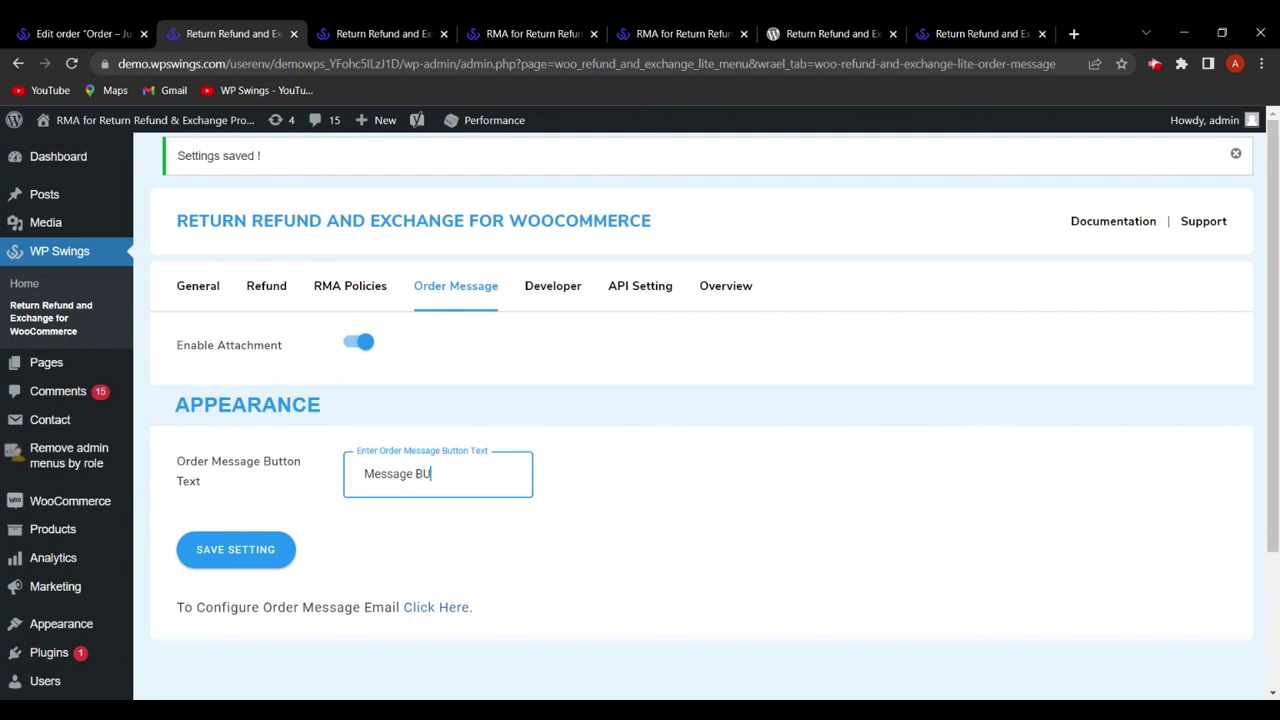
click(266, 549)
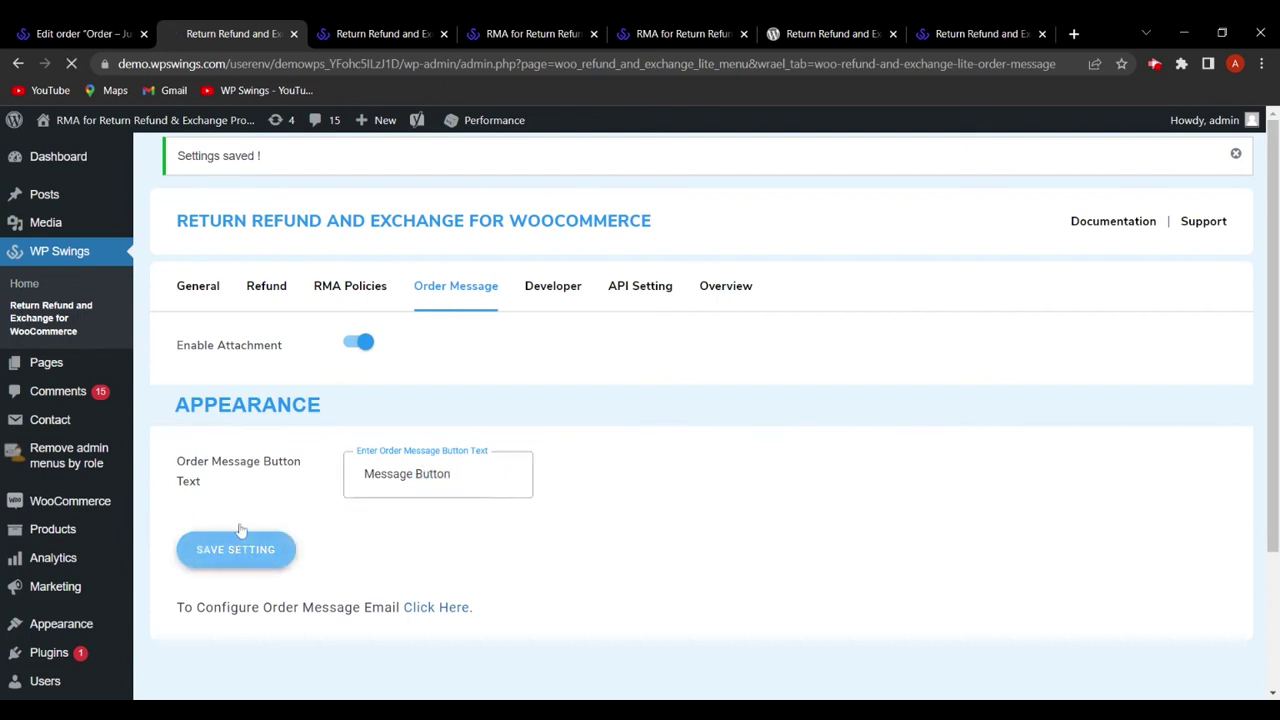
key(ctrl+4)
click(70, 63)
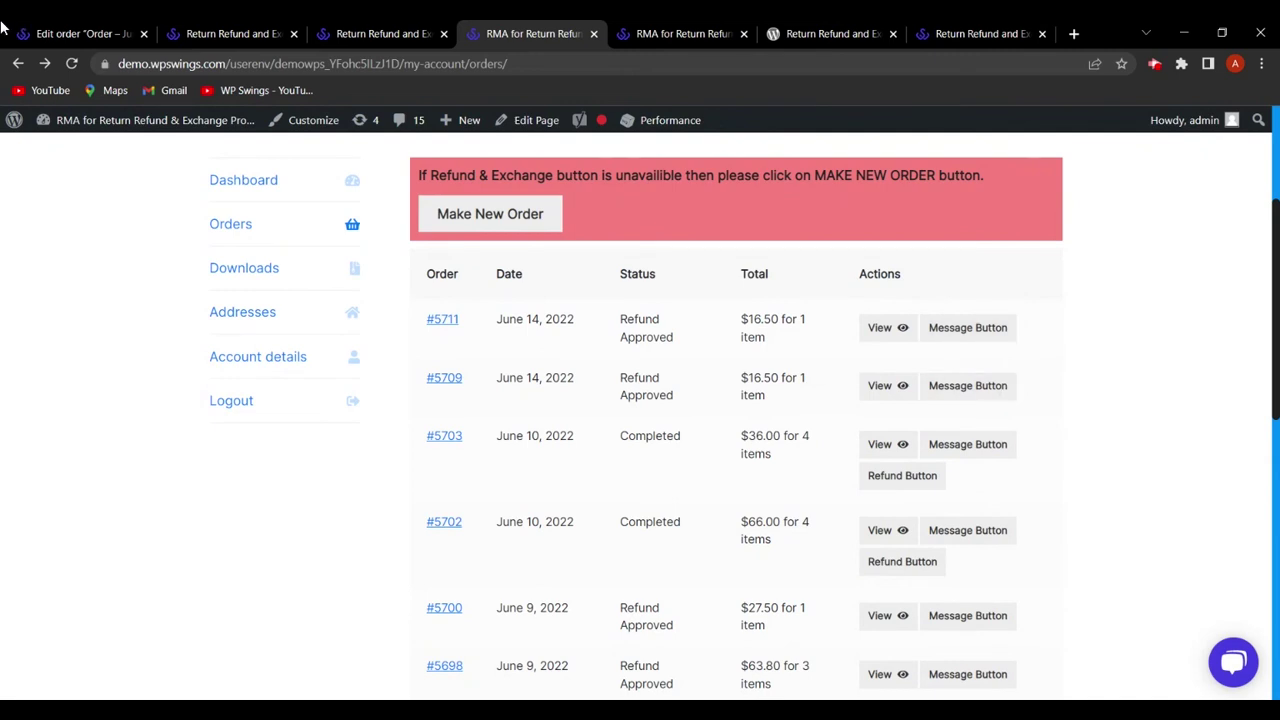
click(206, 40)
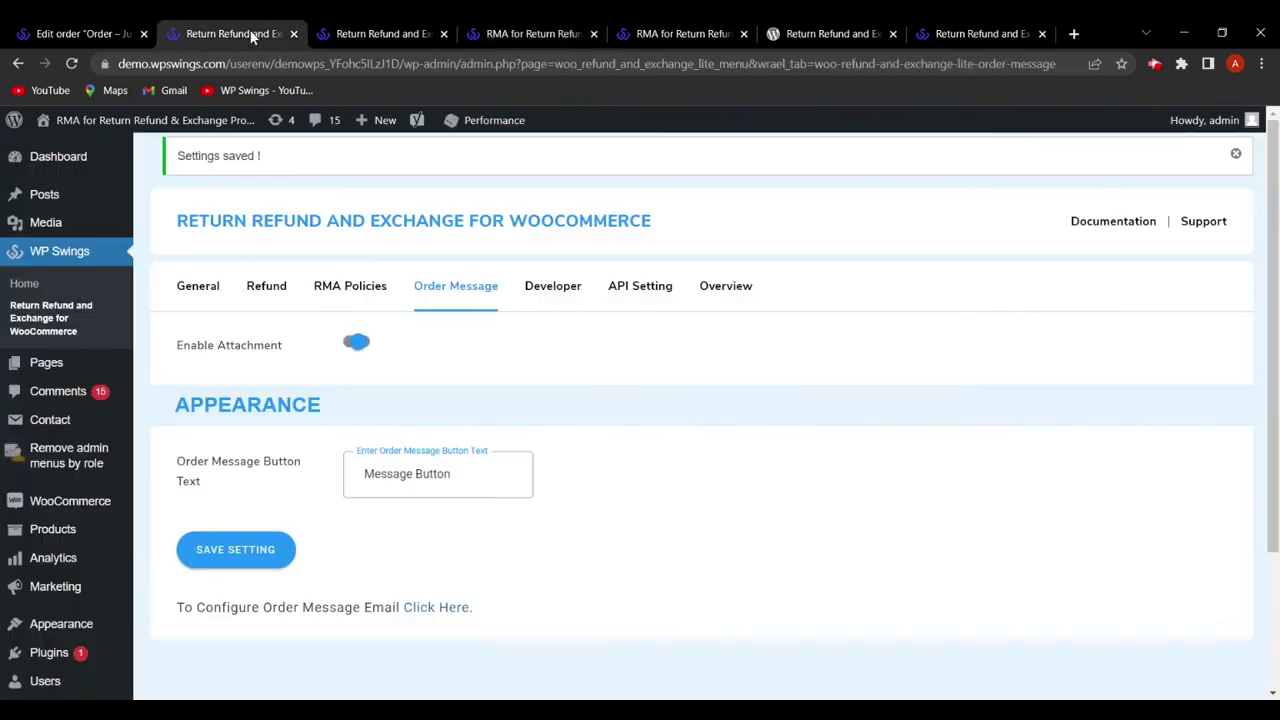
Disable Order Messages in the plugin's General settings, save them and reload the customer's orders page.
click(205, 289)
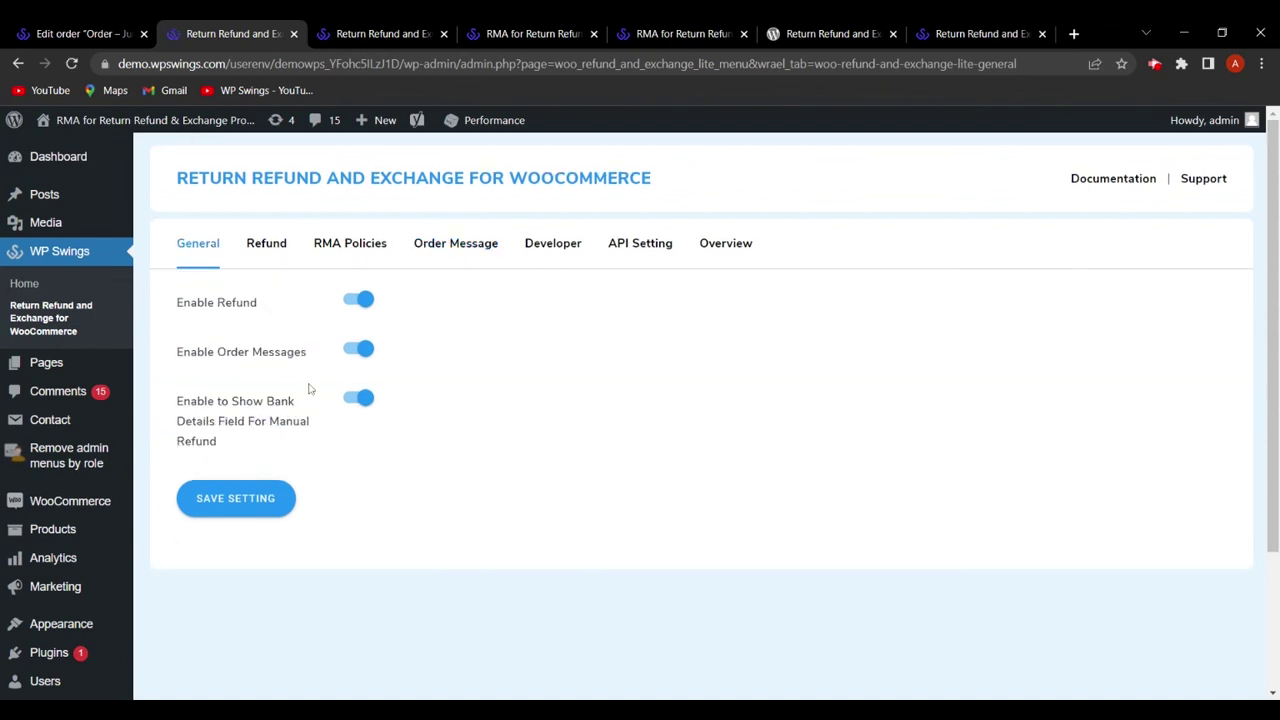
click(350, 349)
click(268, 499)
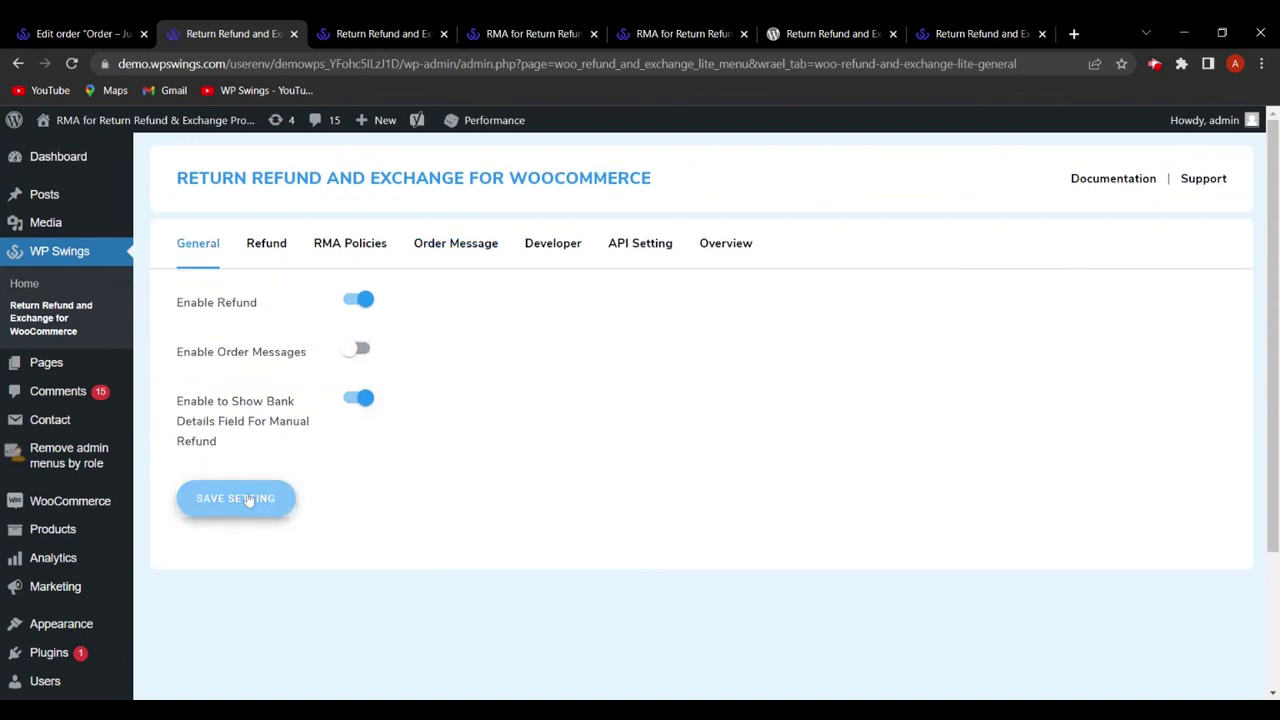
key(ctrl+4)
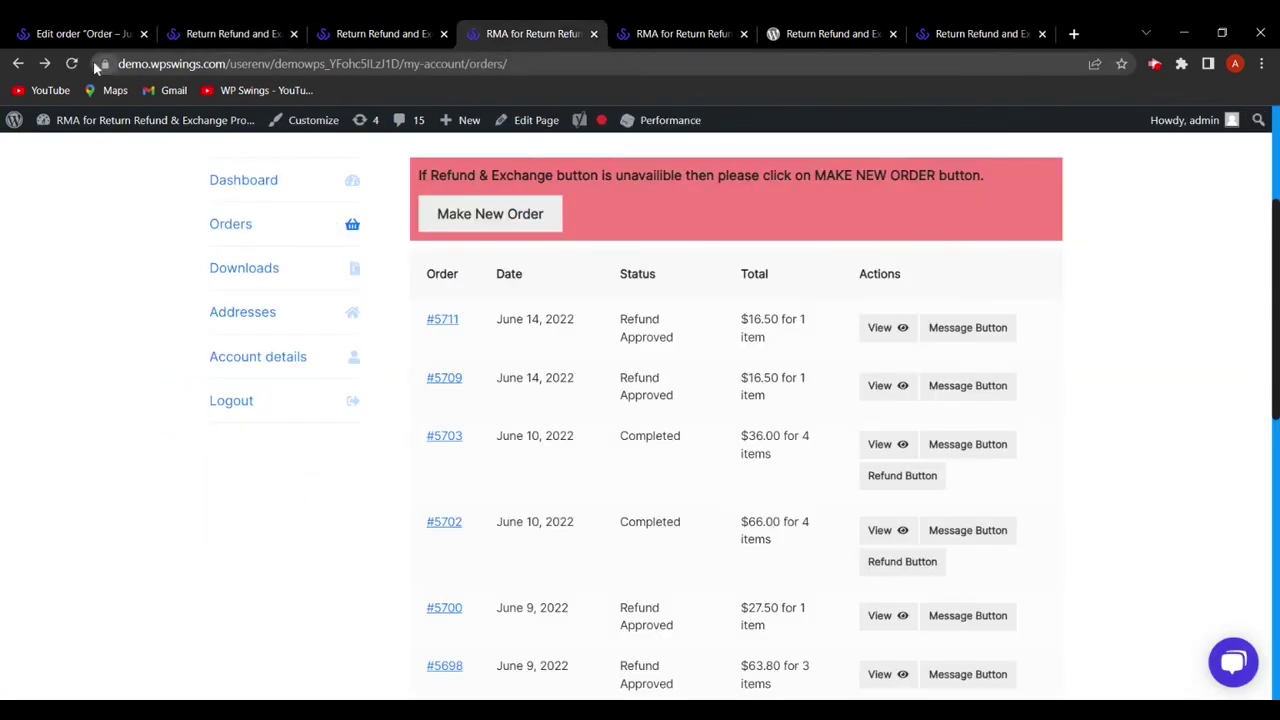
click(72, 64)
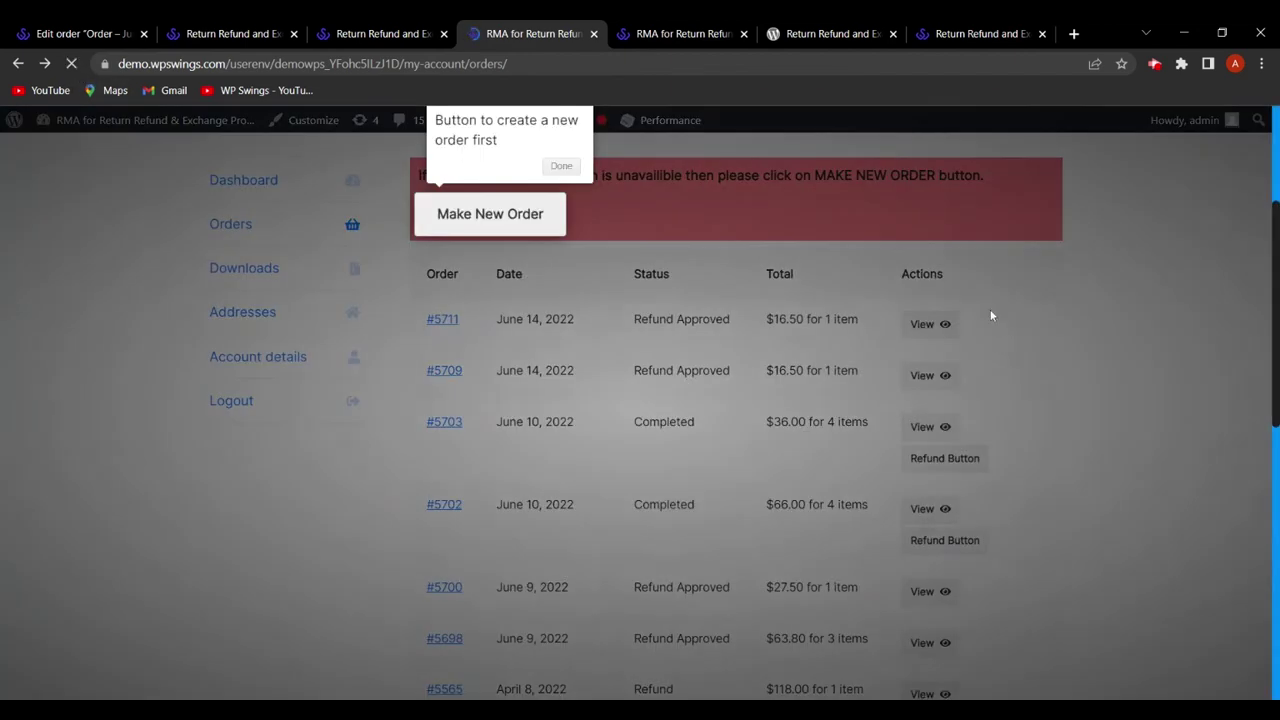
Enable Order Messages again in the General settings, save them and return to the customer's orders page.
click(220, 33)
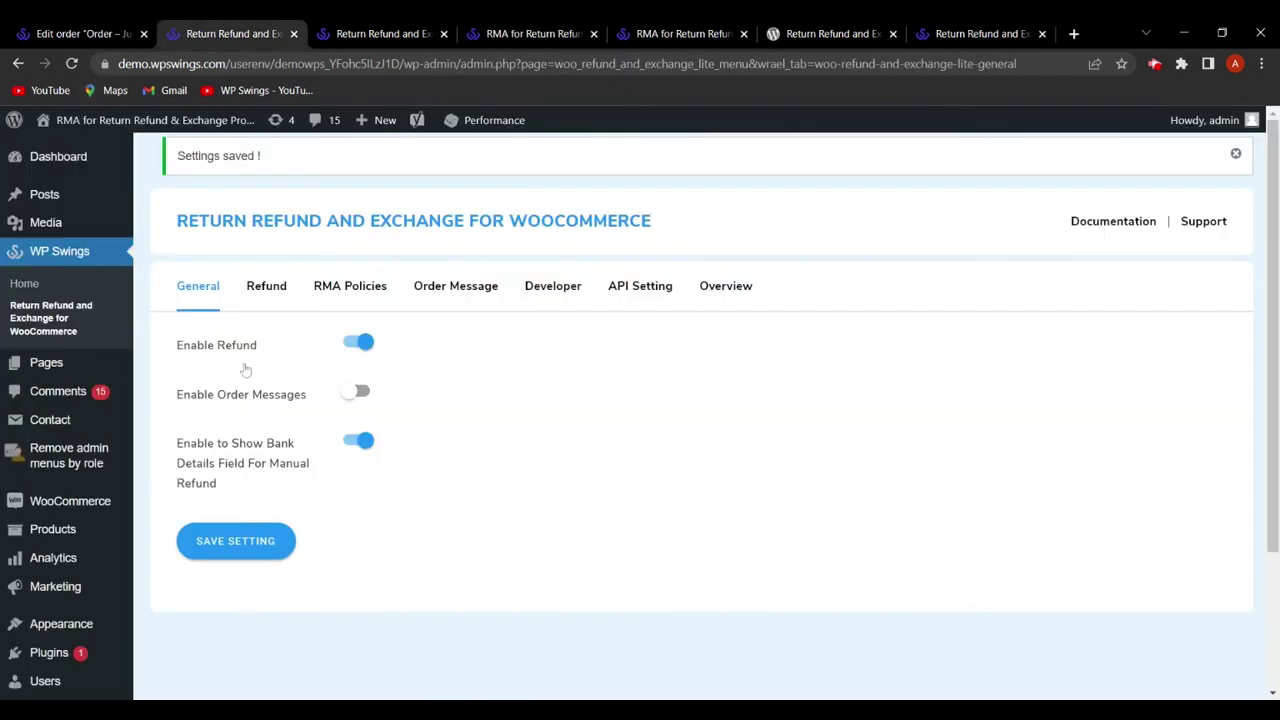
click(357, 392)
click(236, 541)
key(ctrl+4)
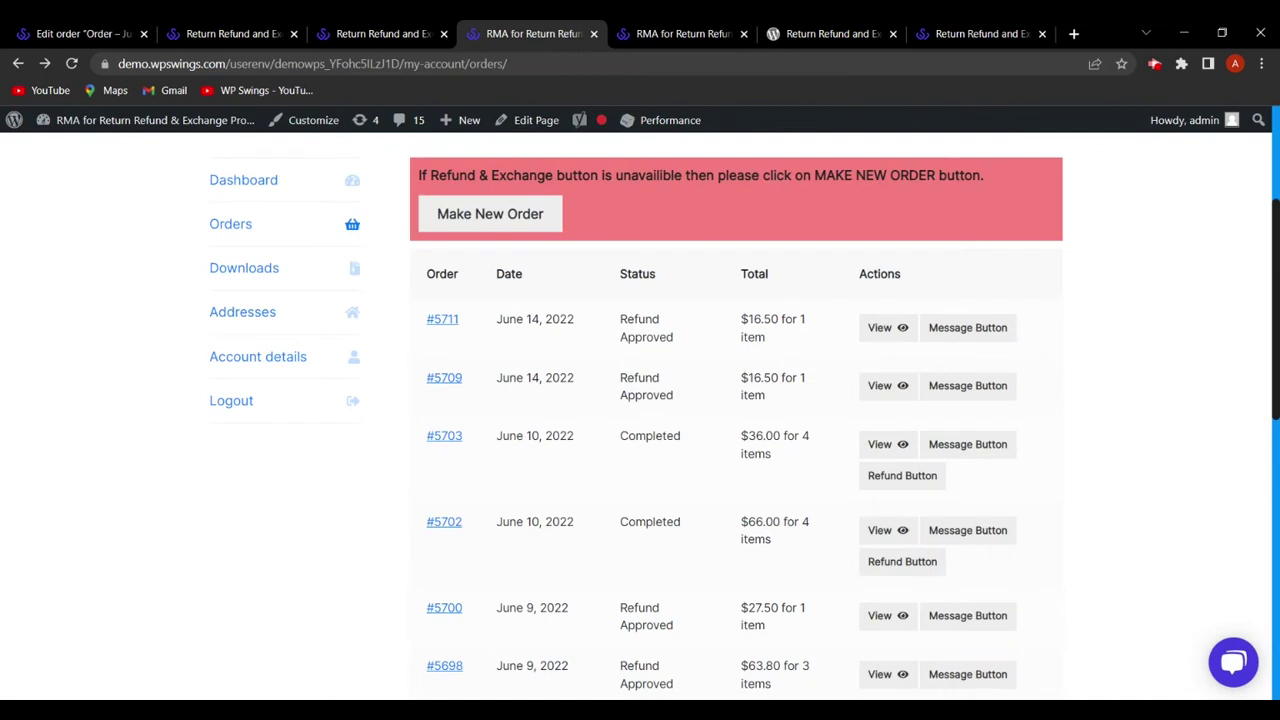
Open the message form for the most recent order and write "When this product will be back in stock?".
click(995, 338)
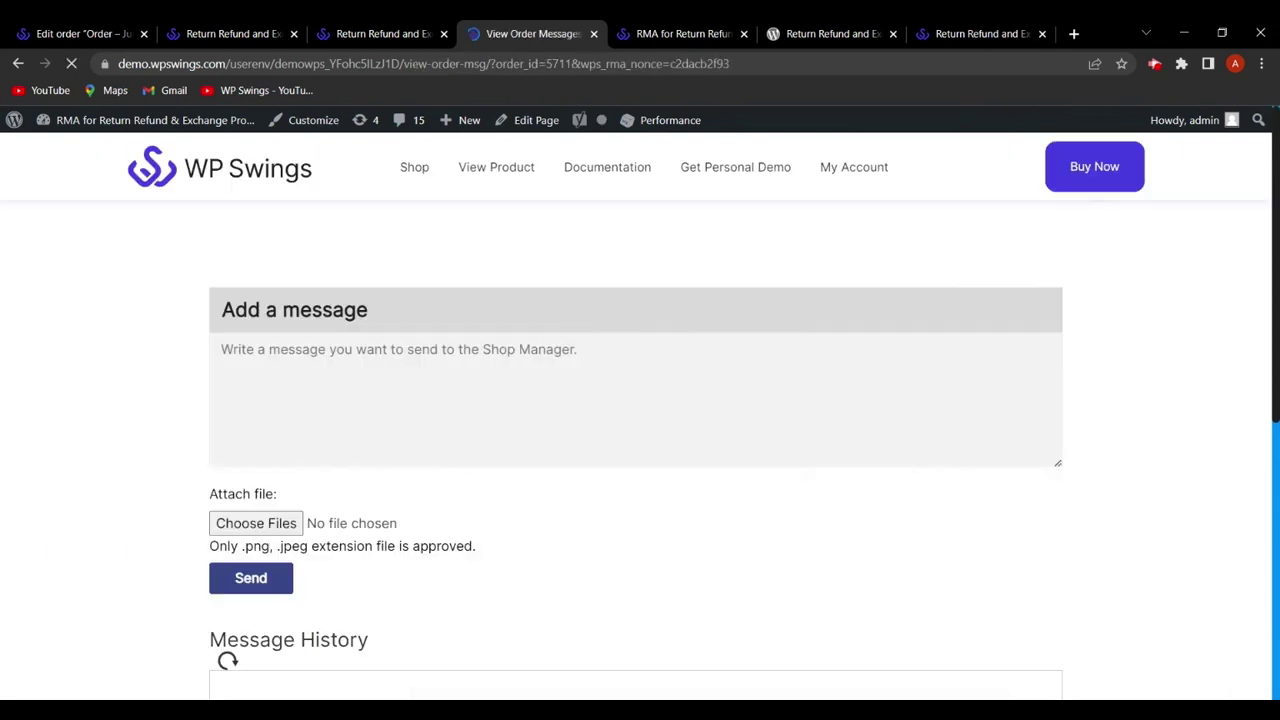
text(When this product will be back in stock)
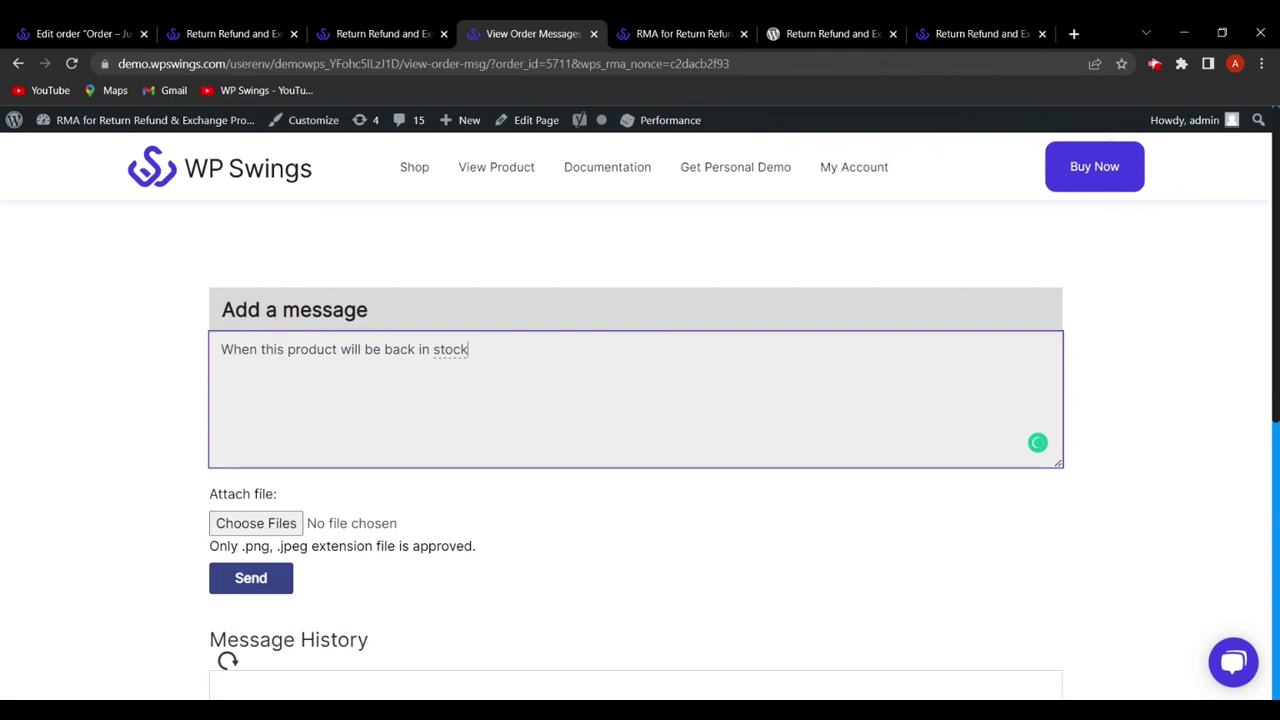
text(?)
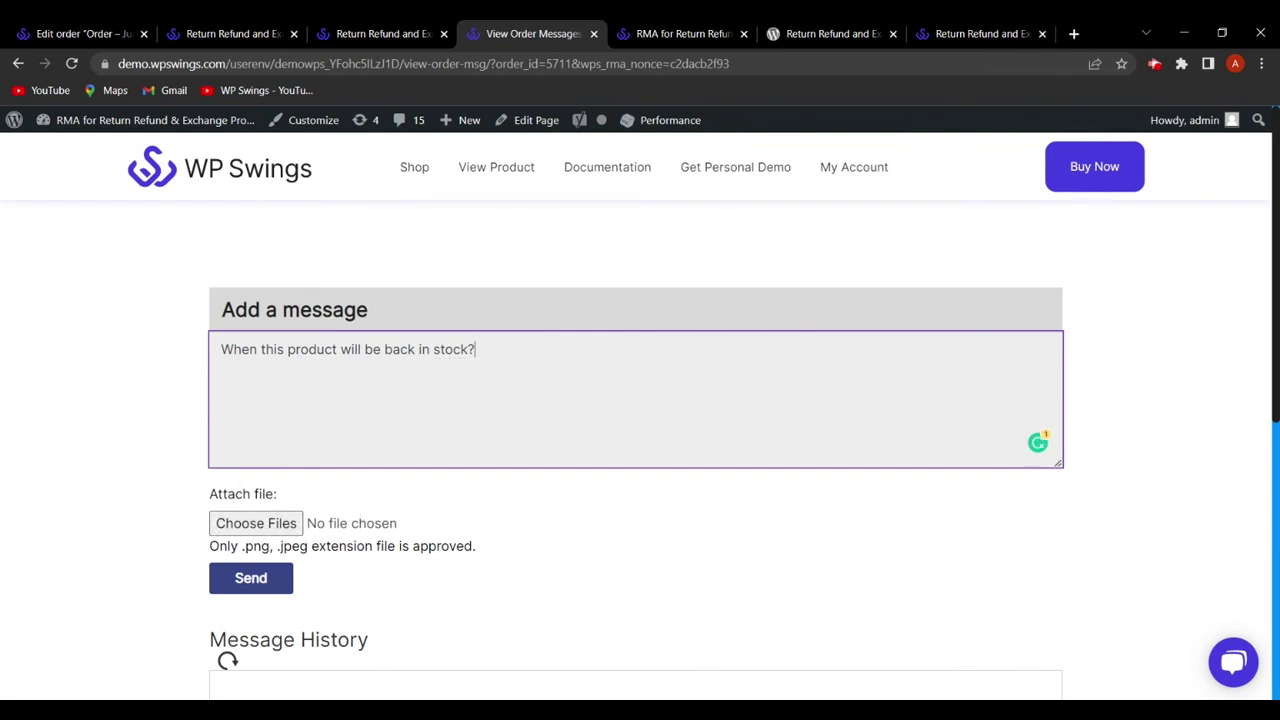
Check the Enable Attachment option in the plugin's Order Message settings and return to the customer's message form.
click(233, 33)
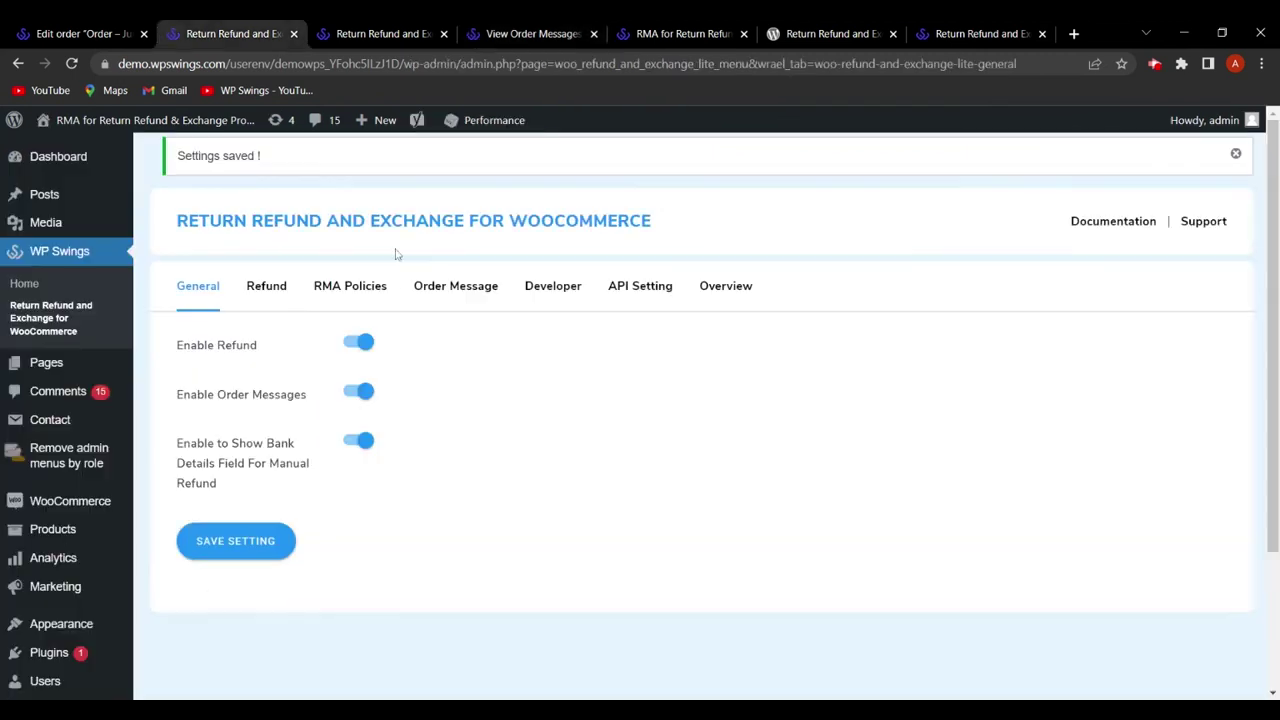
click(474, 287)
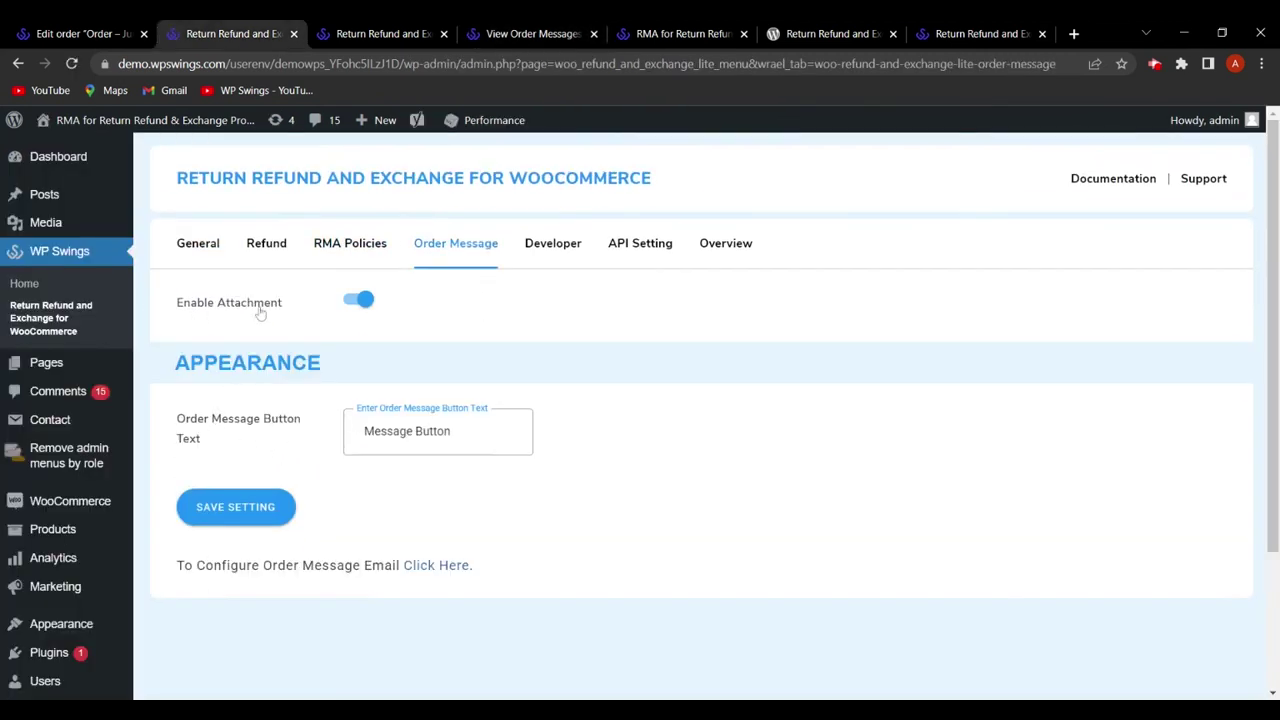
click(510, 30)
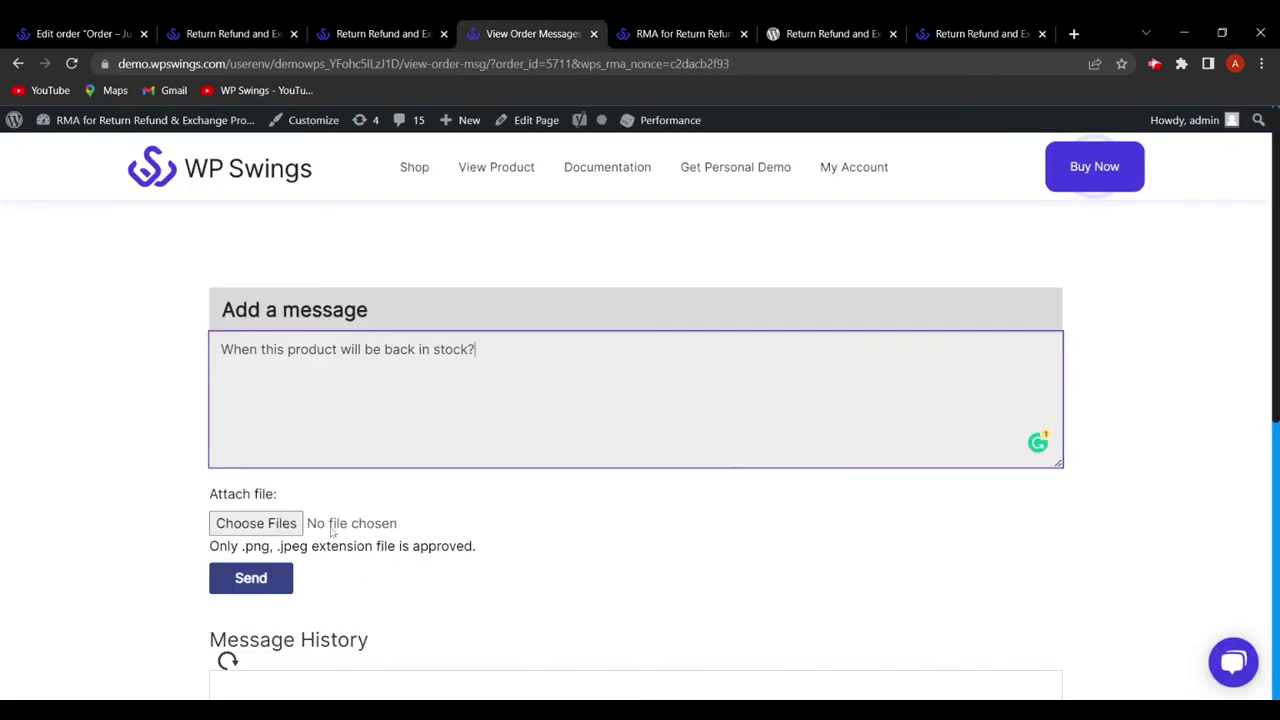
Send the customer's stock question to the shop manager without an attachment.
scroll(403, 566, down, 2)
scroll(251, 494, up, 1)
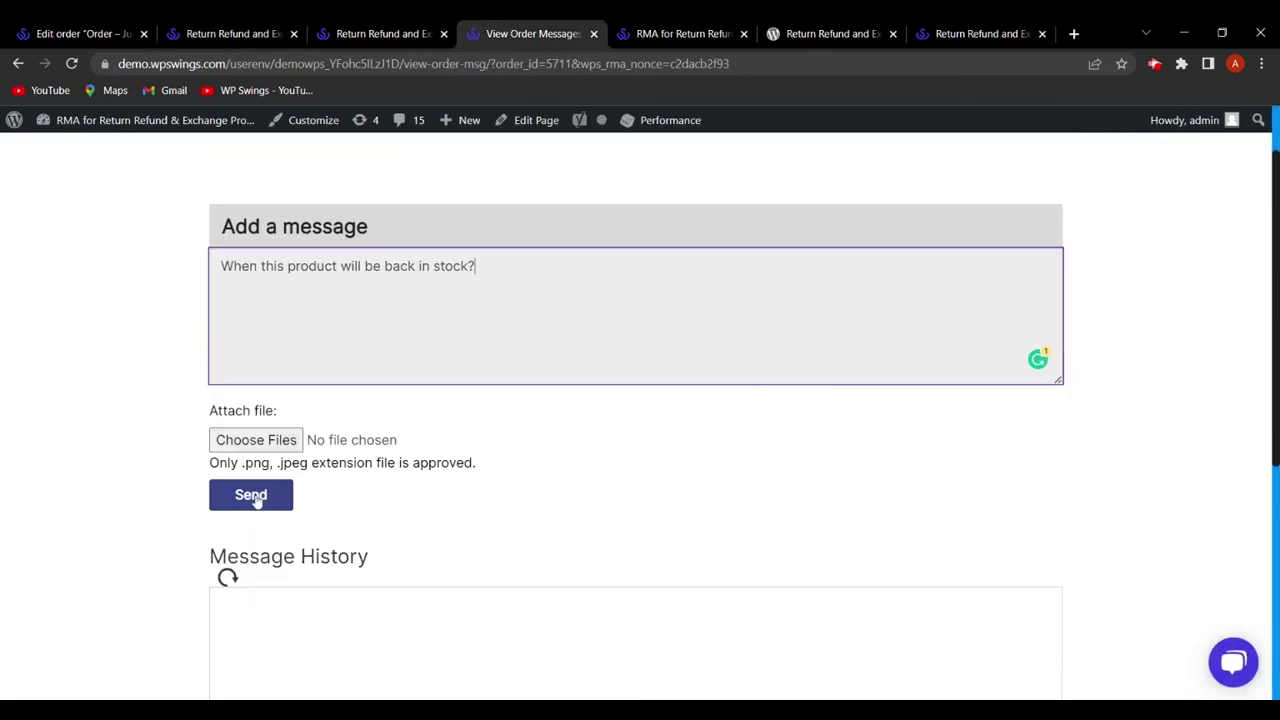
click(251, 495)
Review the customer's message on the admin Edit Order page and send the reply "The Product will be back shortly.".
key(ctrl+1)
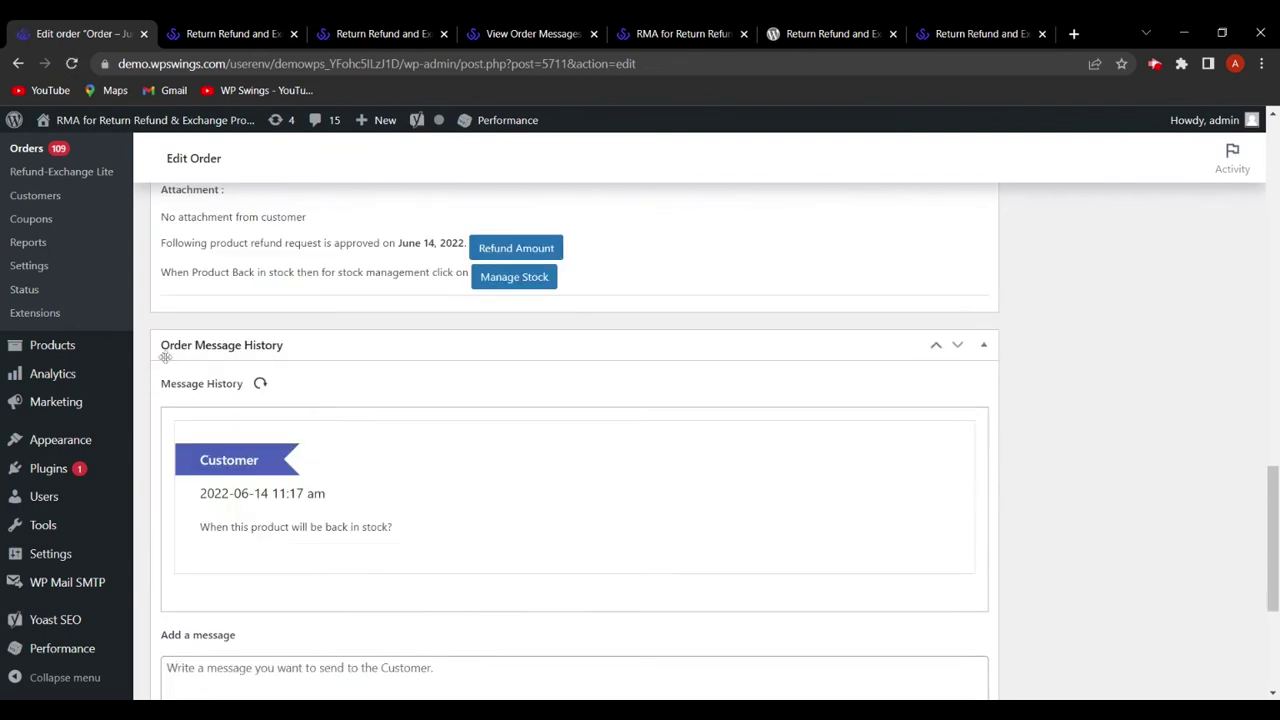
scroll(457, 417, down, 1)
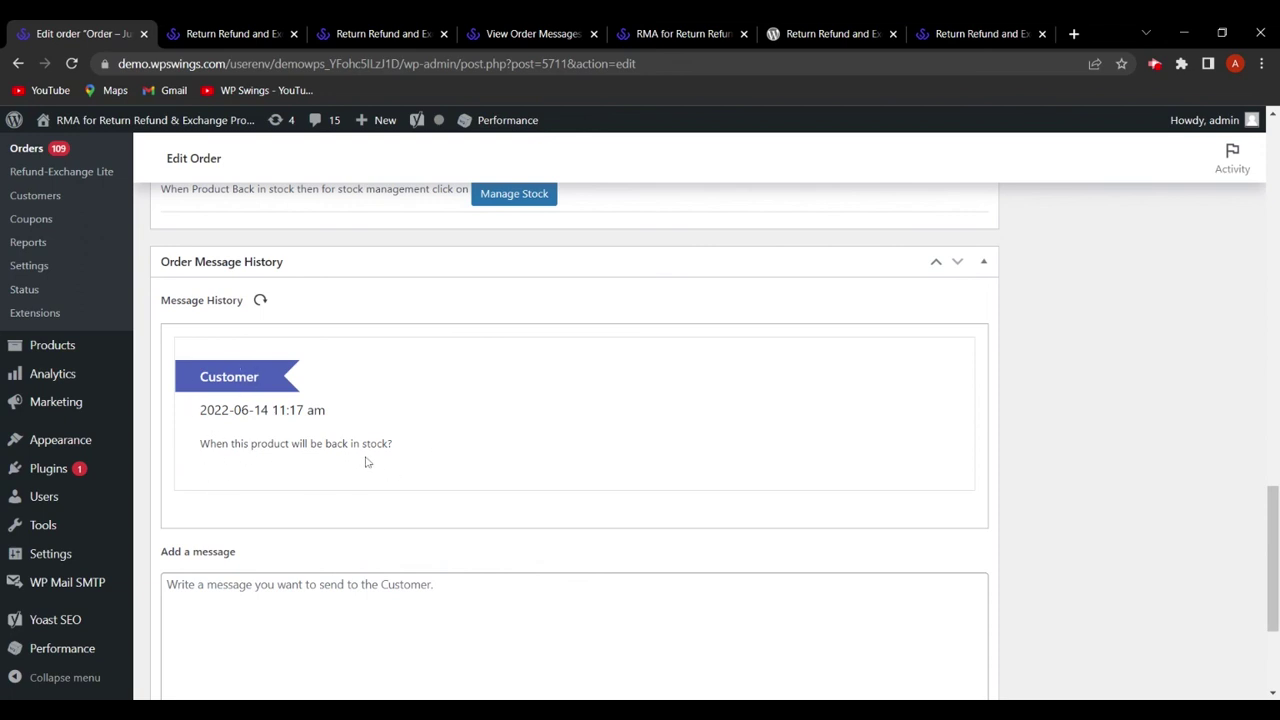
scroll(489, 491, down, 3)
click(968, 524)
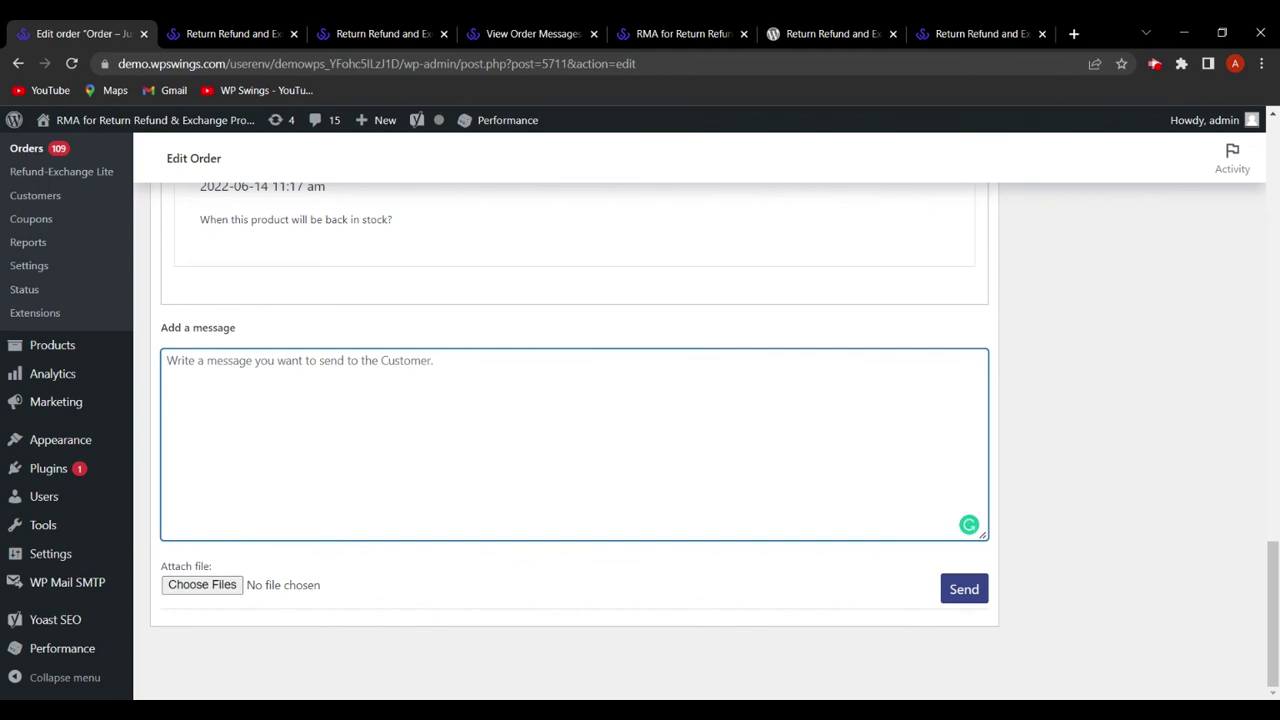
text(The Product will be back shortly.)
click(965, 590)
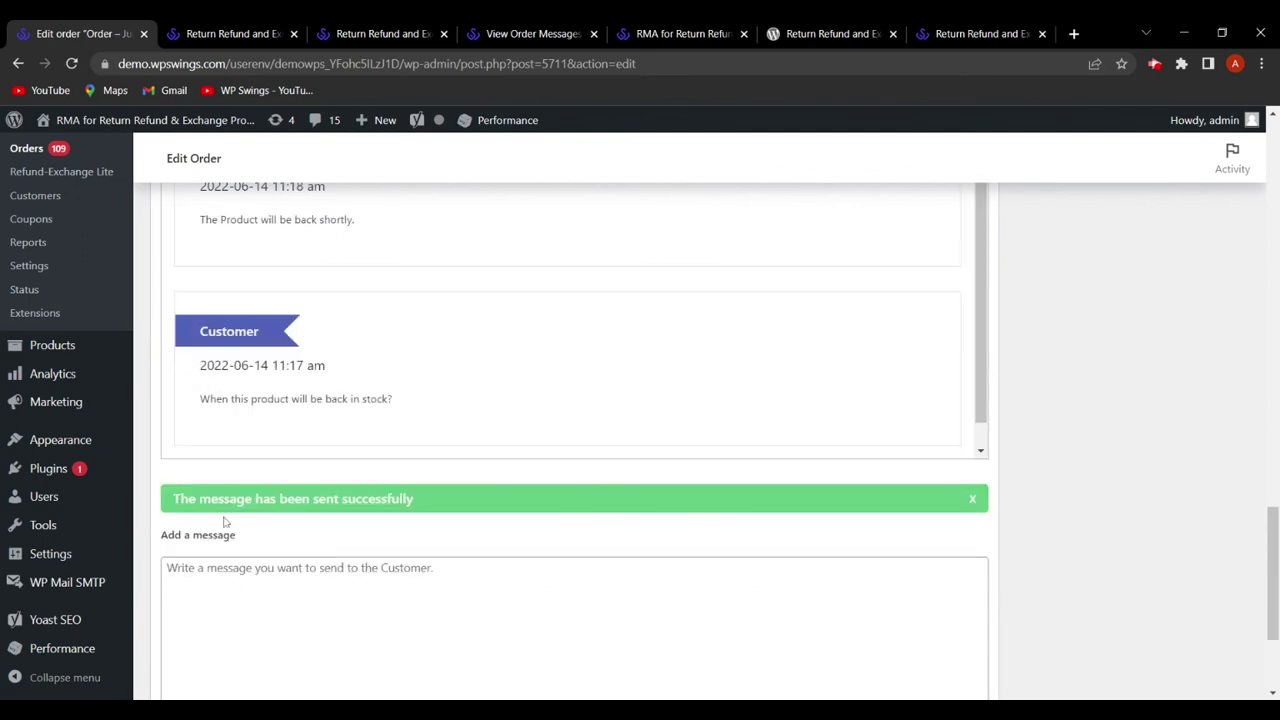
Reload the customer's order message page and review the shop manager's reply in the Message History.
click(532, 33)
click(71, 63)
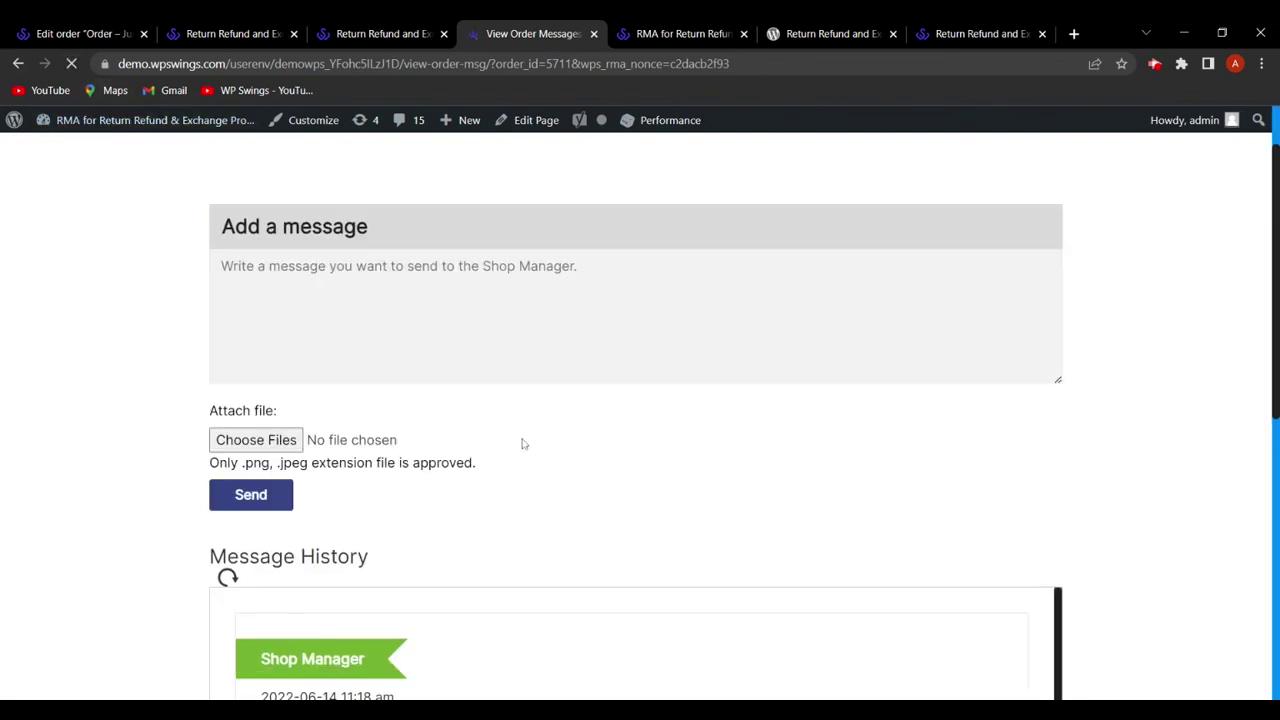
scroll(523, 443, down, 3)
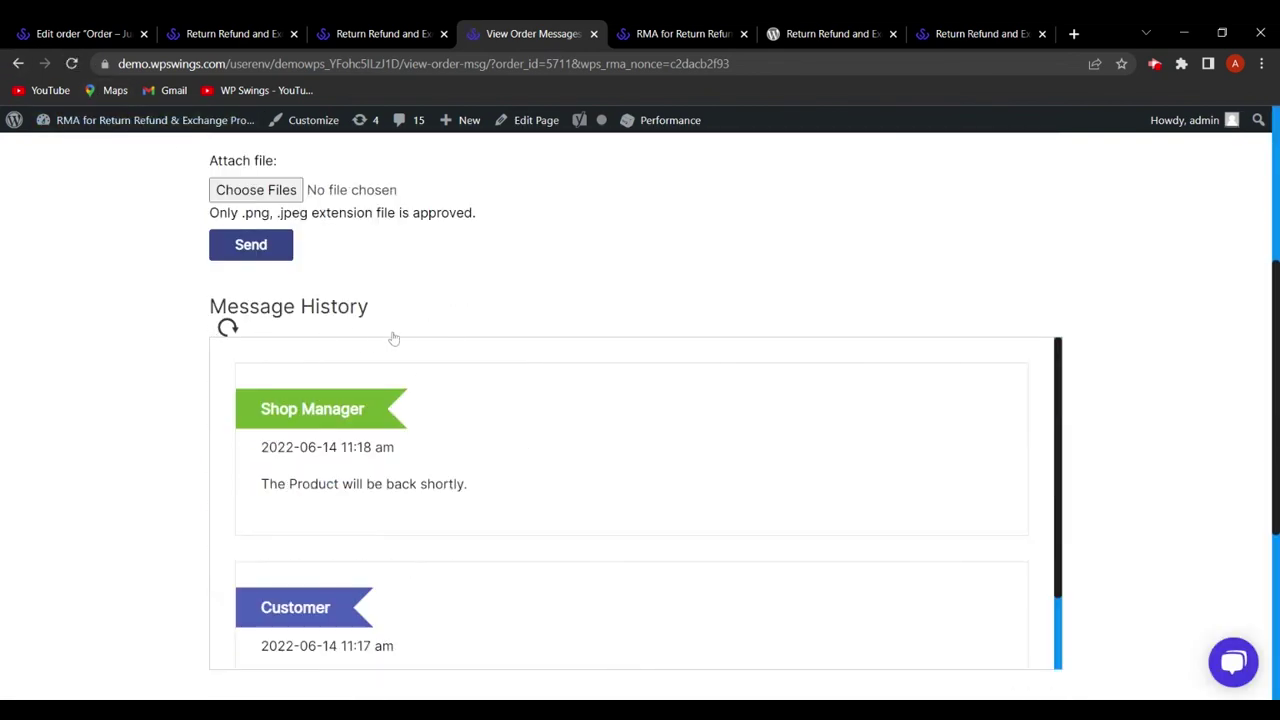
scroll(434, 509, down, 1)
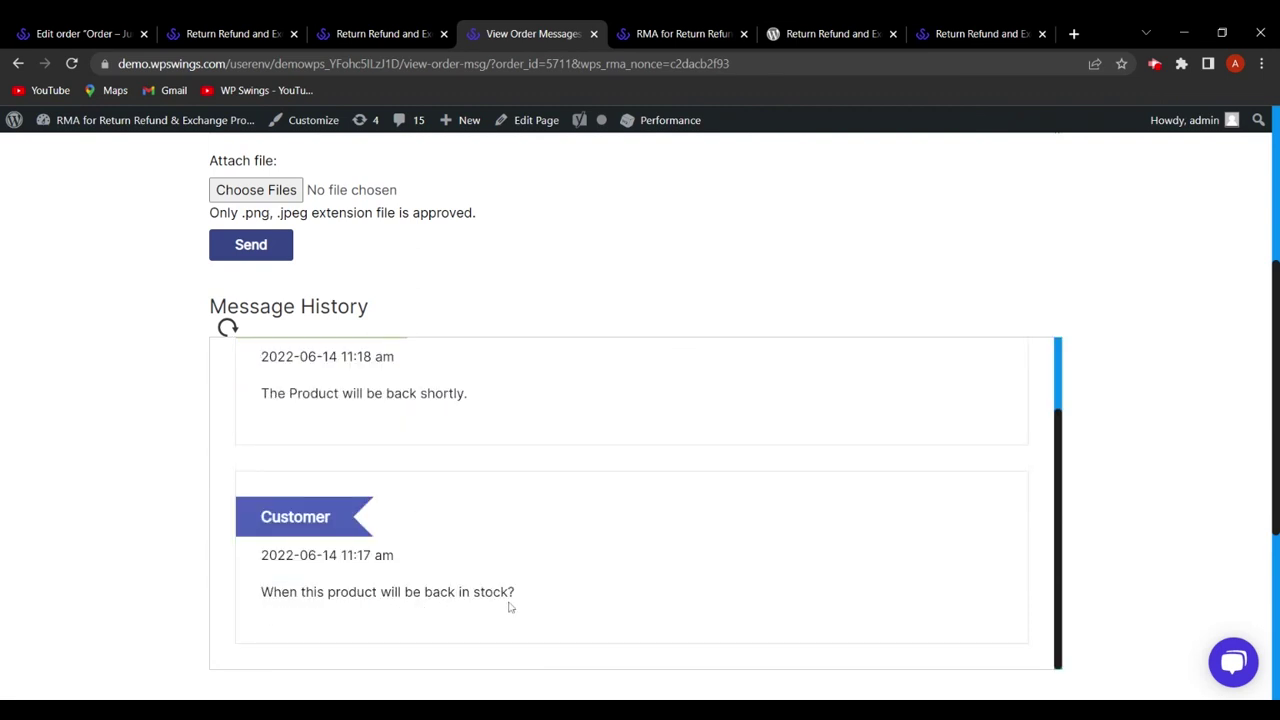
scroll(400, 497, up, 1)
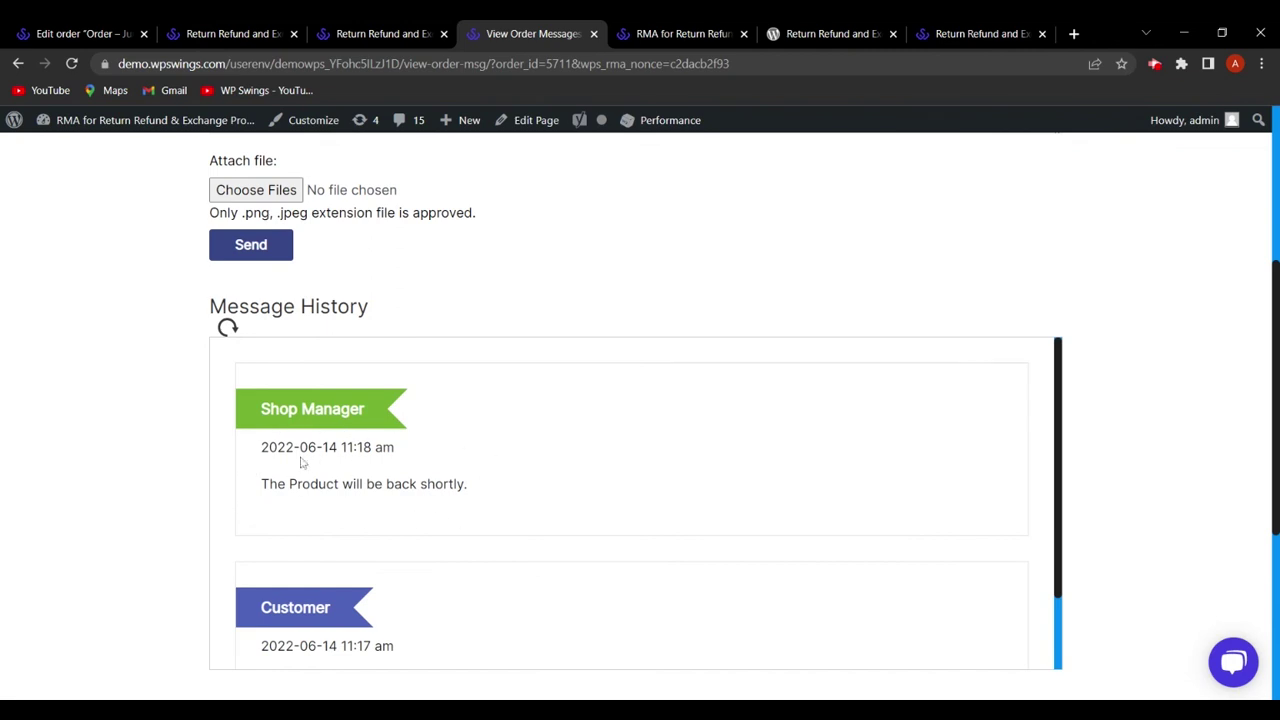
scroll(669, 511, up, 3)
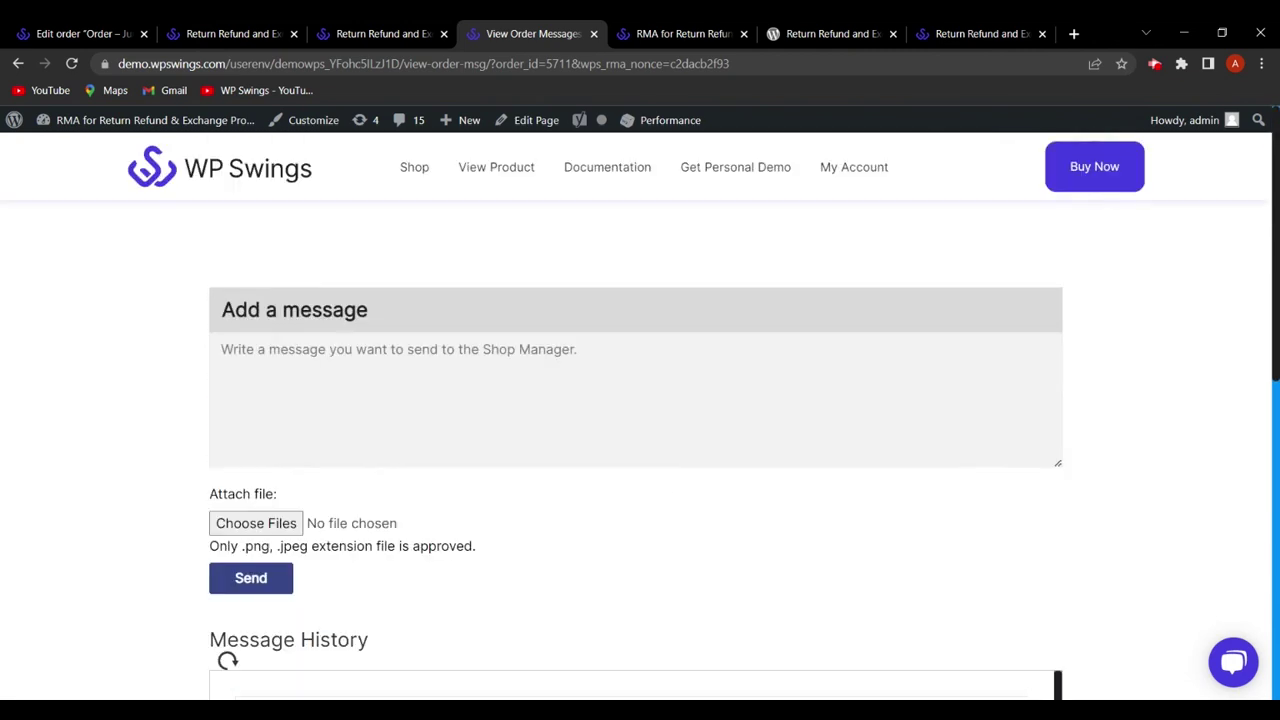
Return to the plugin's settings and open the API Setting section.
click(231, 33)
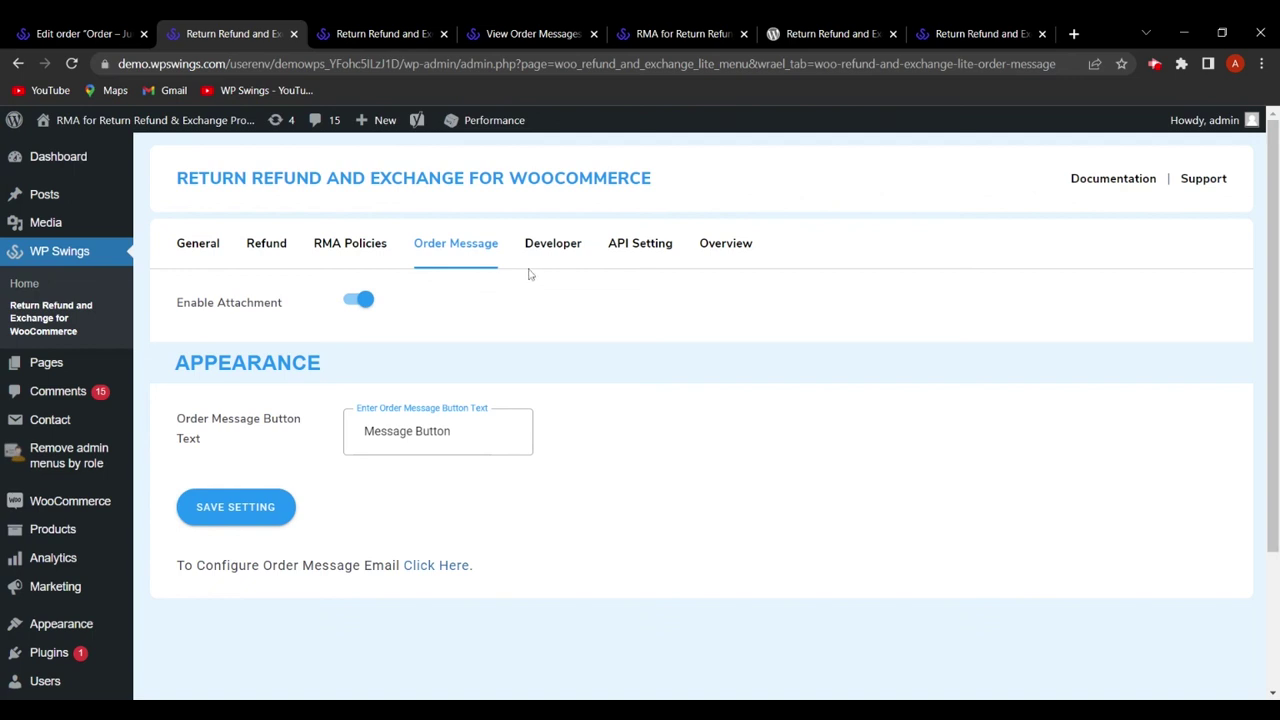
click(663, 254)
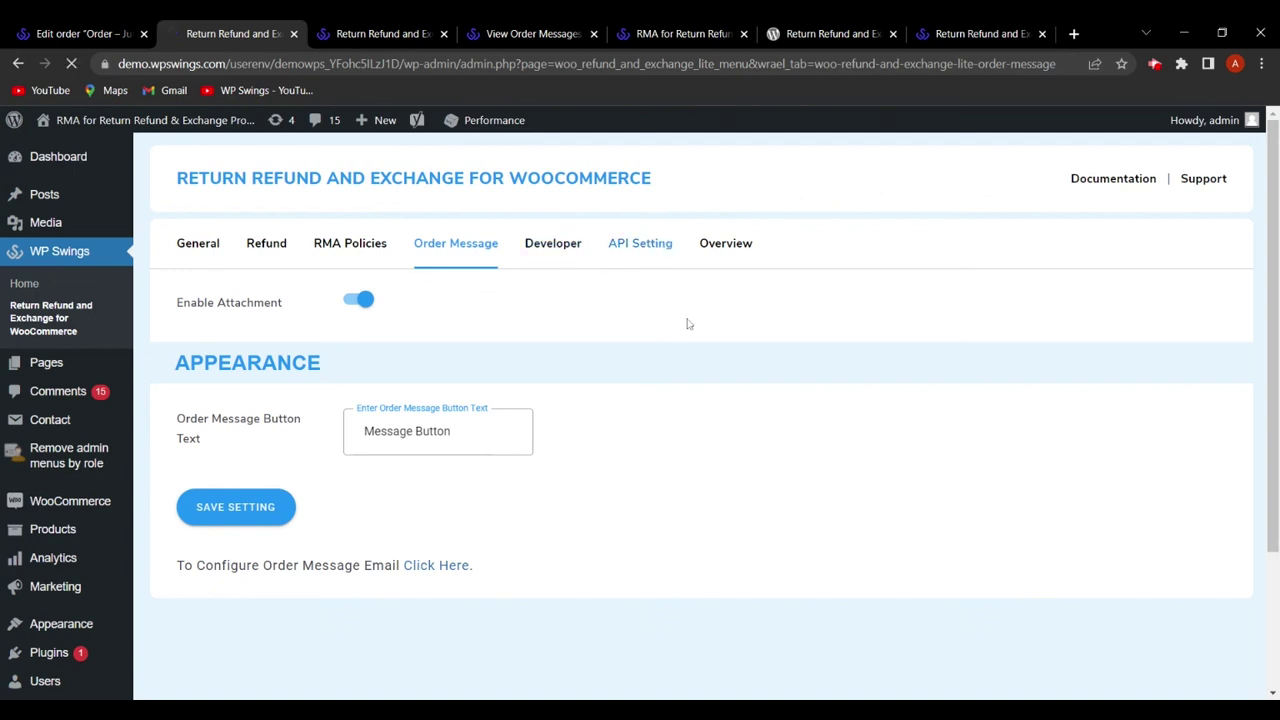